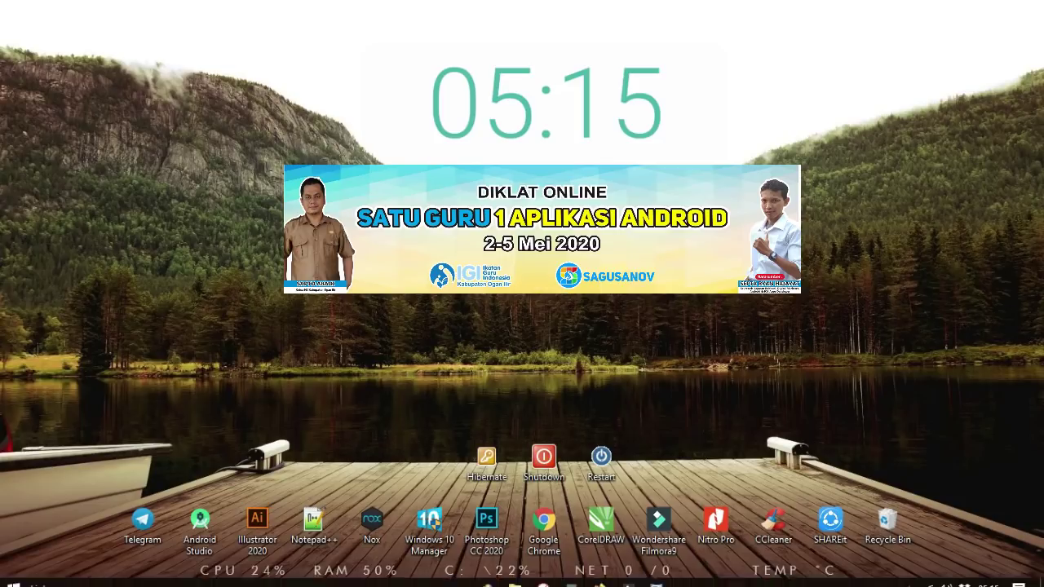
- Bring up Untitled Diagram.jpg to examine the three-screen app flow, and minimize the image viewer
left_click(657, 576)
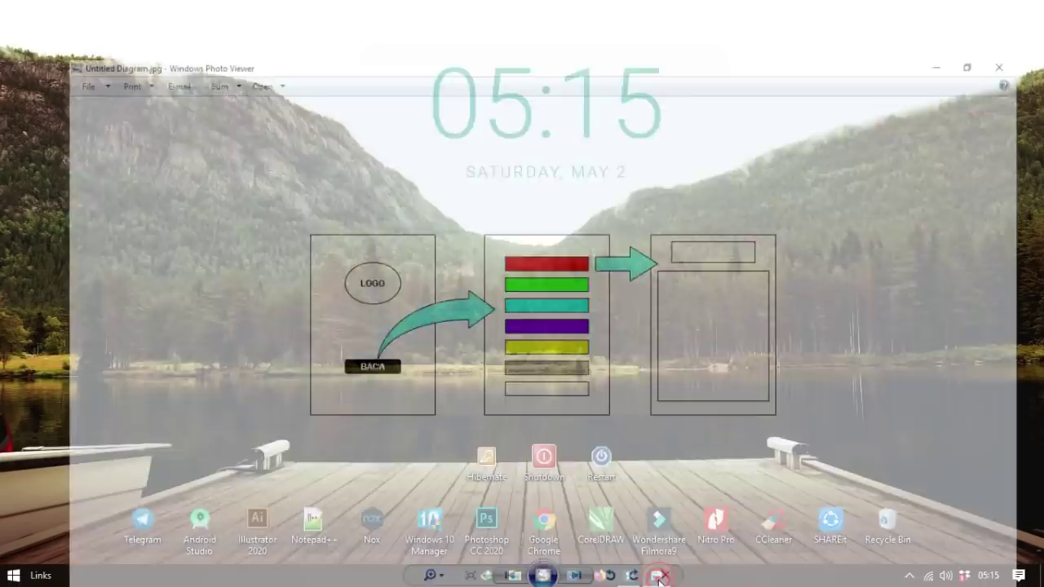
left_click(873, 275)
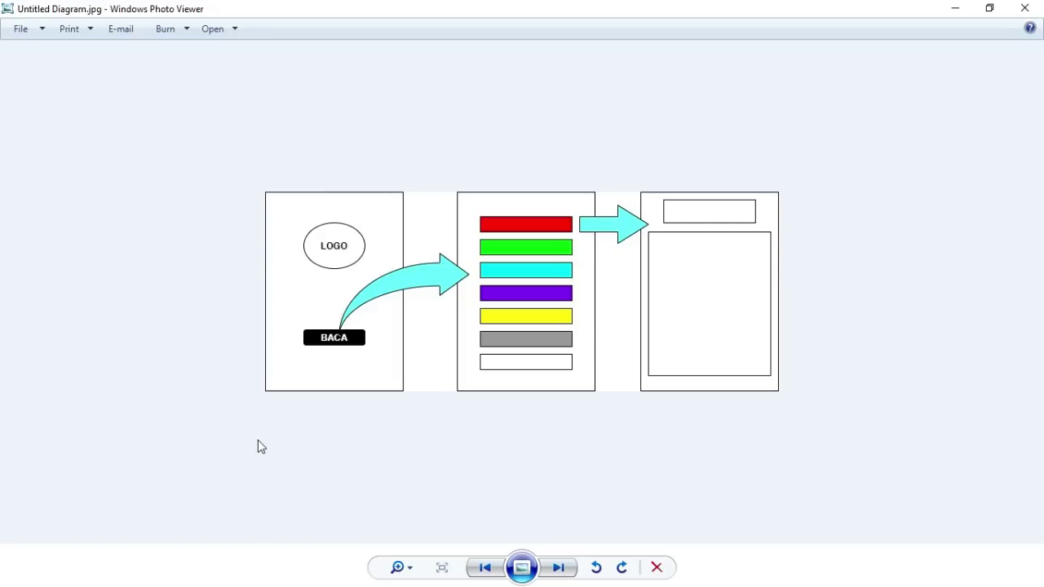
left_click(954, 10)
- Switch to Google Chrome with the Kodular home page and maximize the browser window
mouse_move(592, 581)
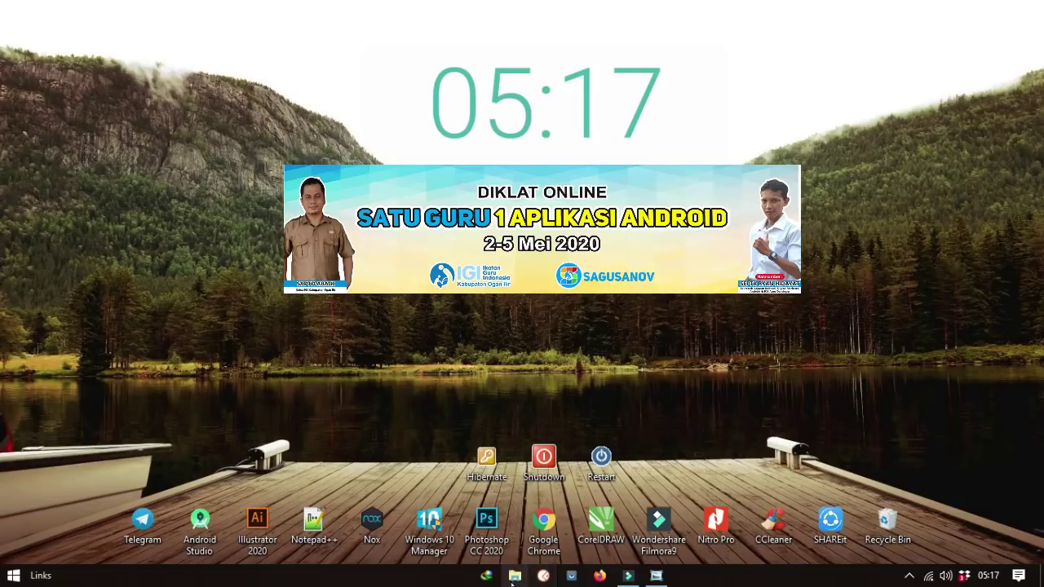
double_click(545, 520)
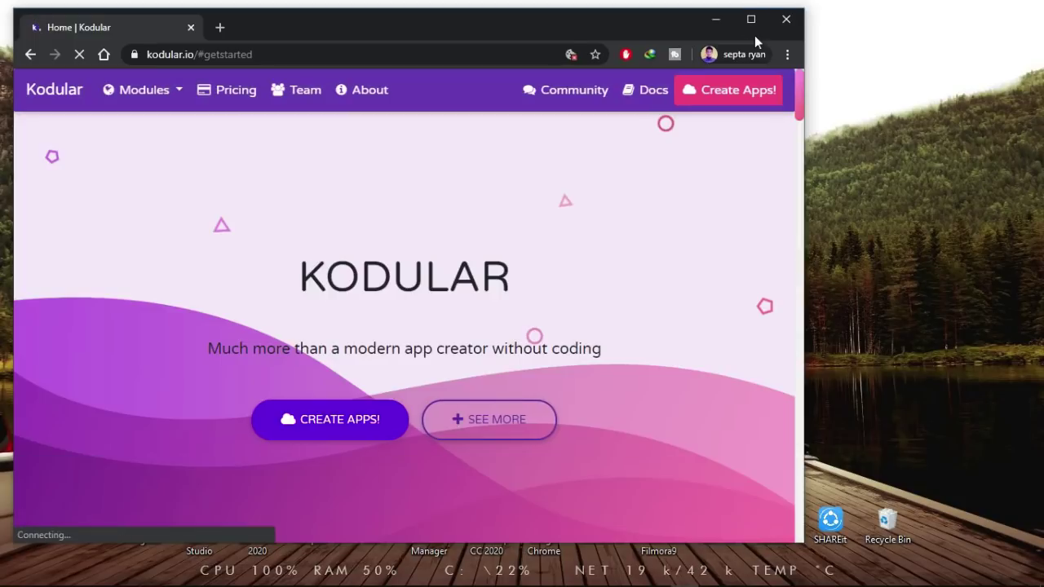
left_click(751, 21)
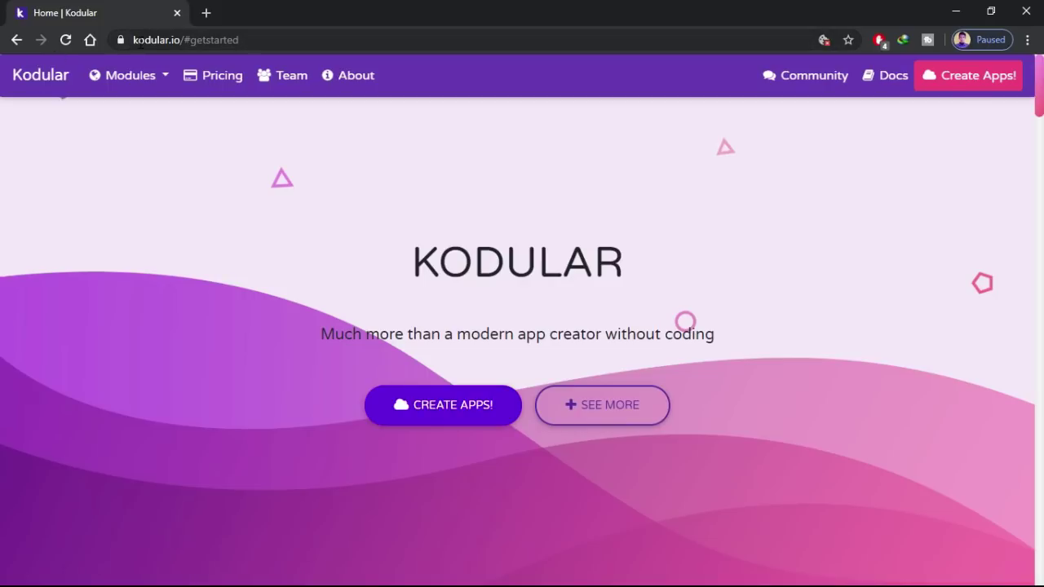
left_click(140, 41)
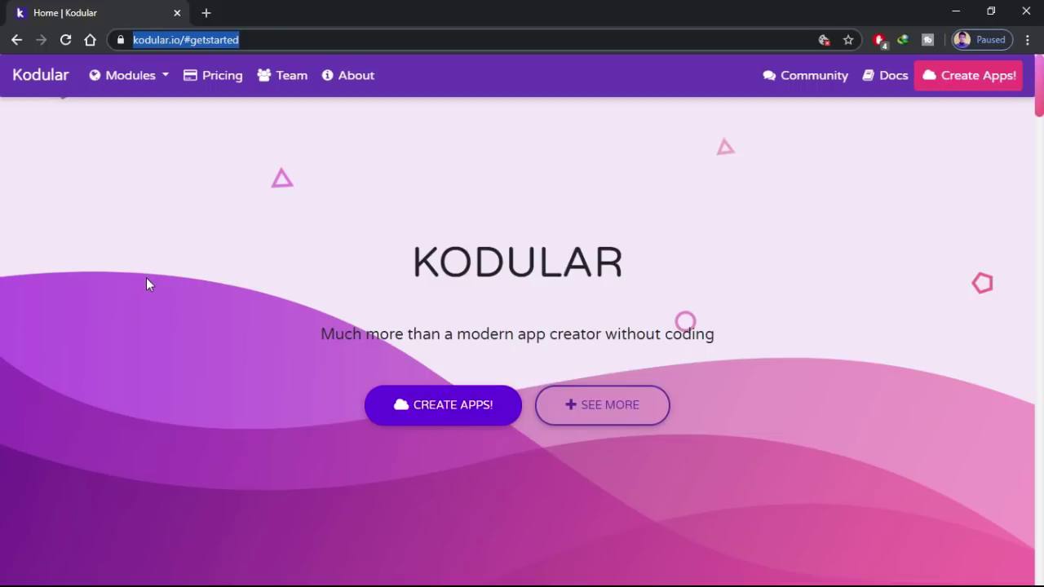
type("ko")
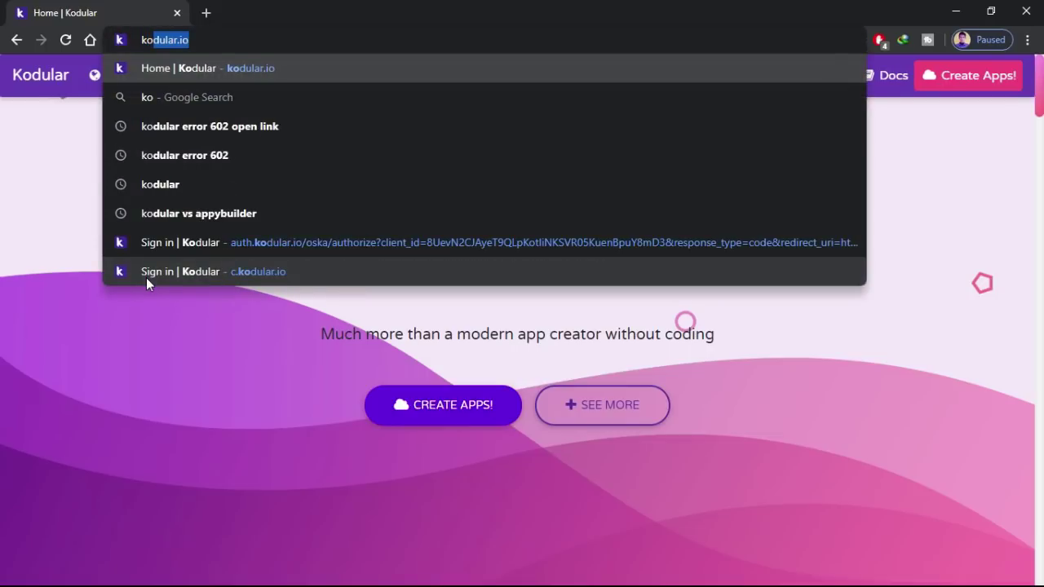
type("dular")
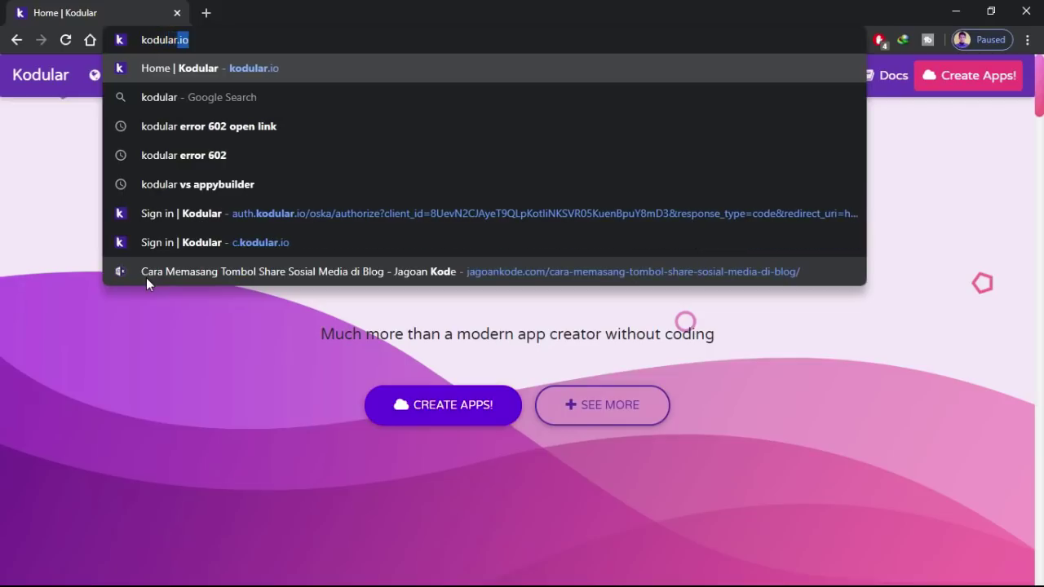
type(".io")
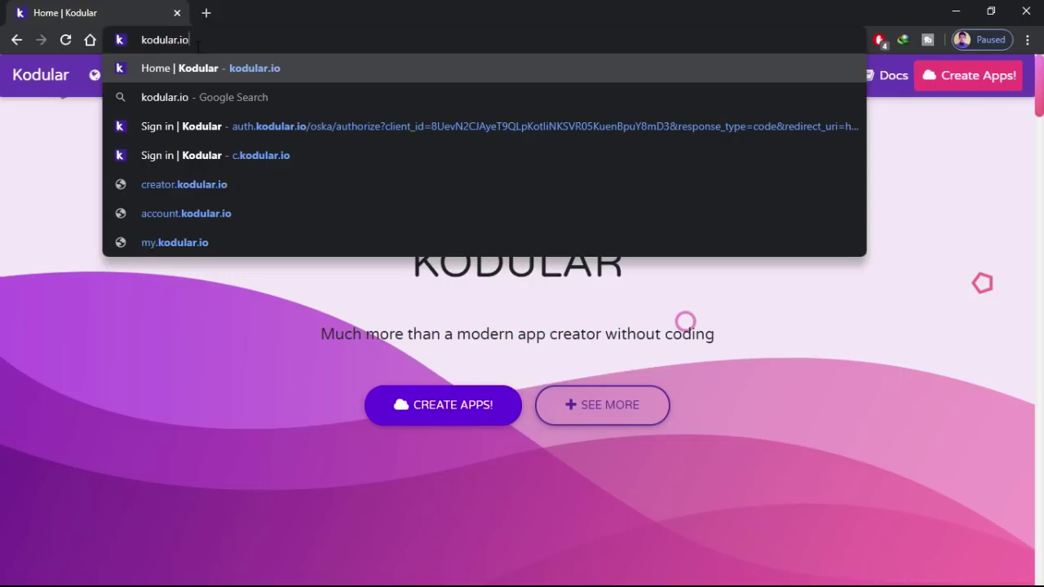
key("BackSpace")
key("BackSpace")
key("BackSpace")
key("BackSpace")
key("BackSpace")
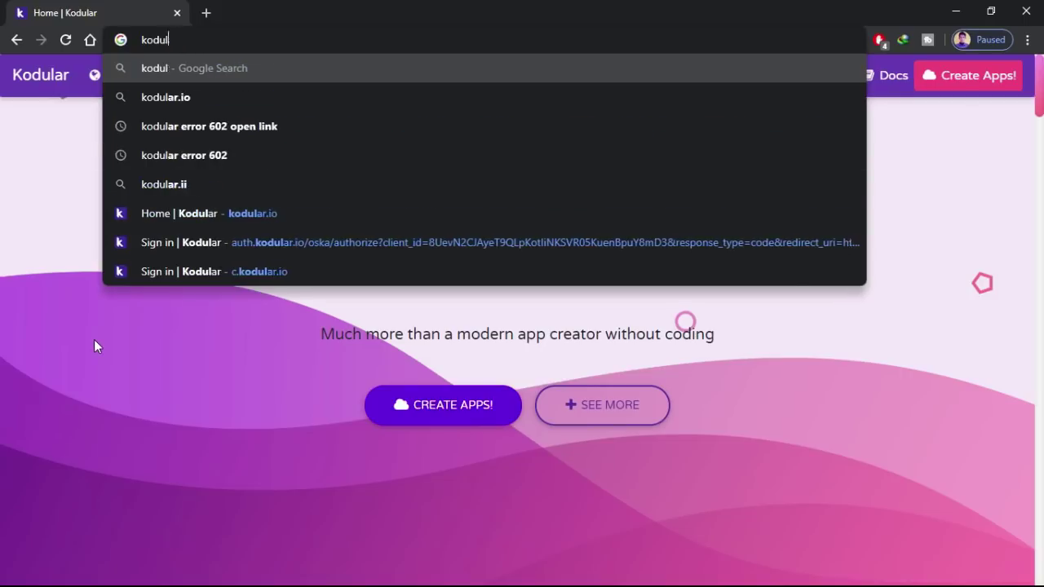
key("BackSpace")
key("BackSpace")
key("BackSpace")
key("BackSpace")
key("BackSpace")
left_click(117, 355)
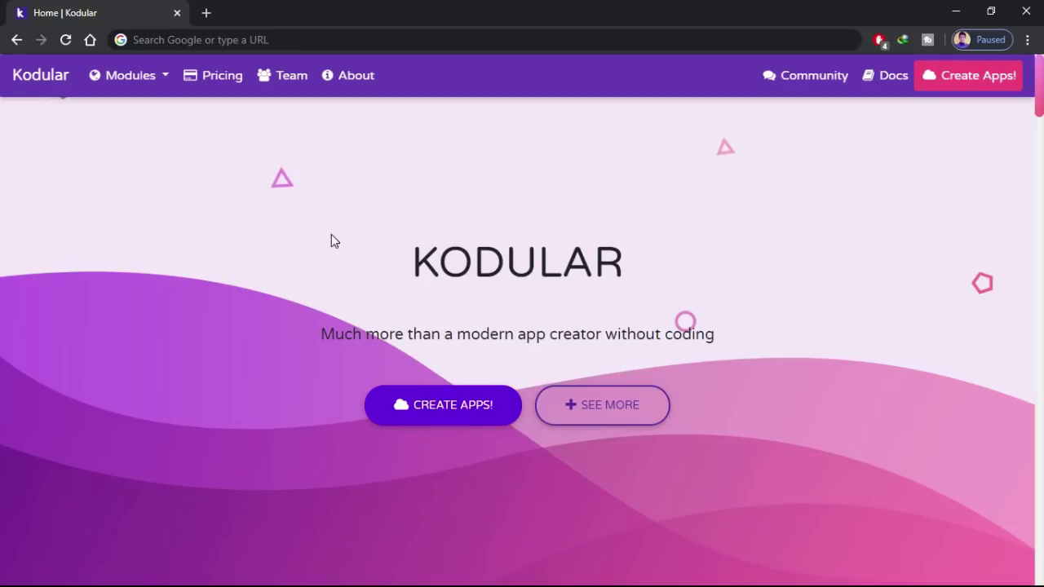
- Start creating apps from the Kodular home page and sign in with the Desain Praktis Google account
left_click(463, 404)
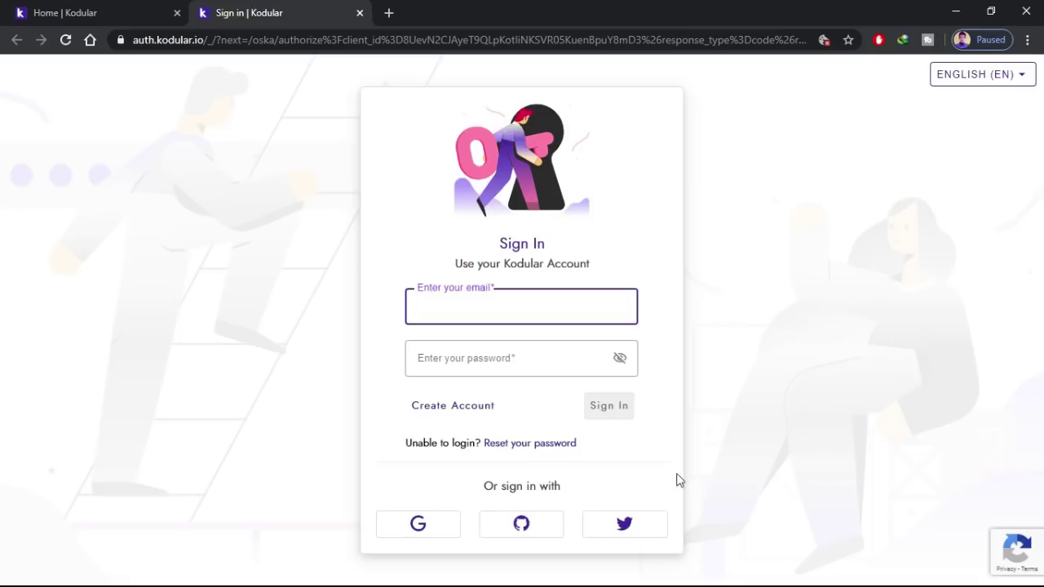
left_click(409, 528)
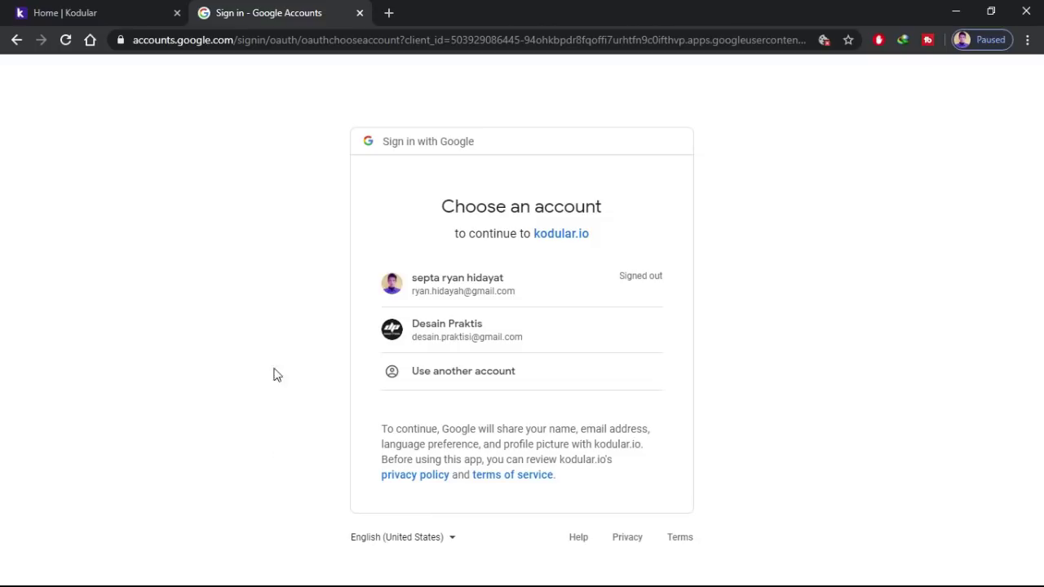
left_click(515, 338)
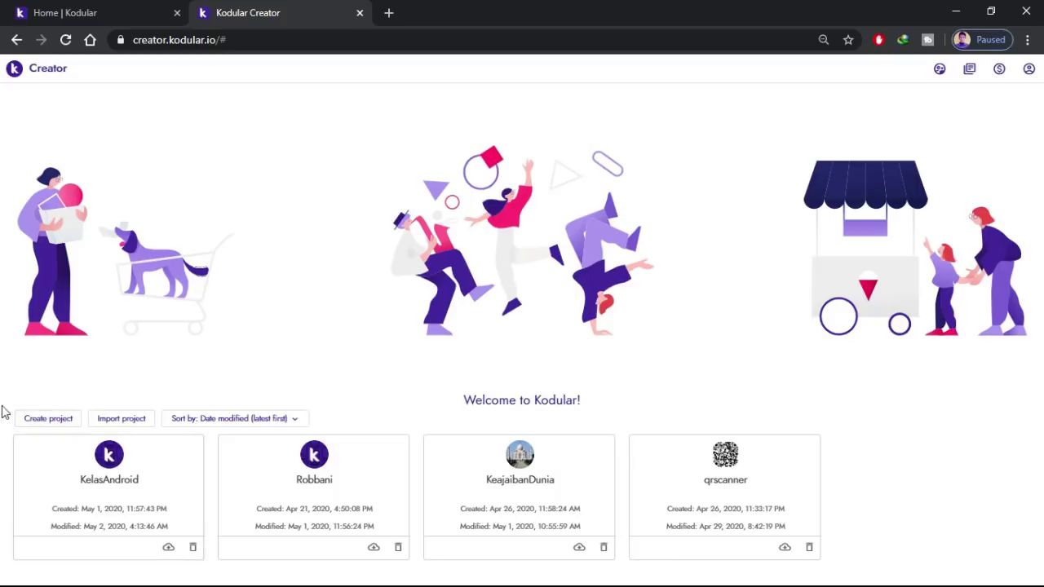
- Start a new project named SatuGuruSatuAplikasi and proceed to its configuration
left_click(45, 419)
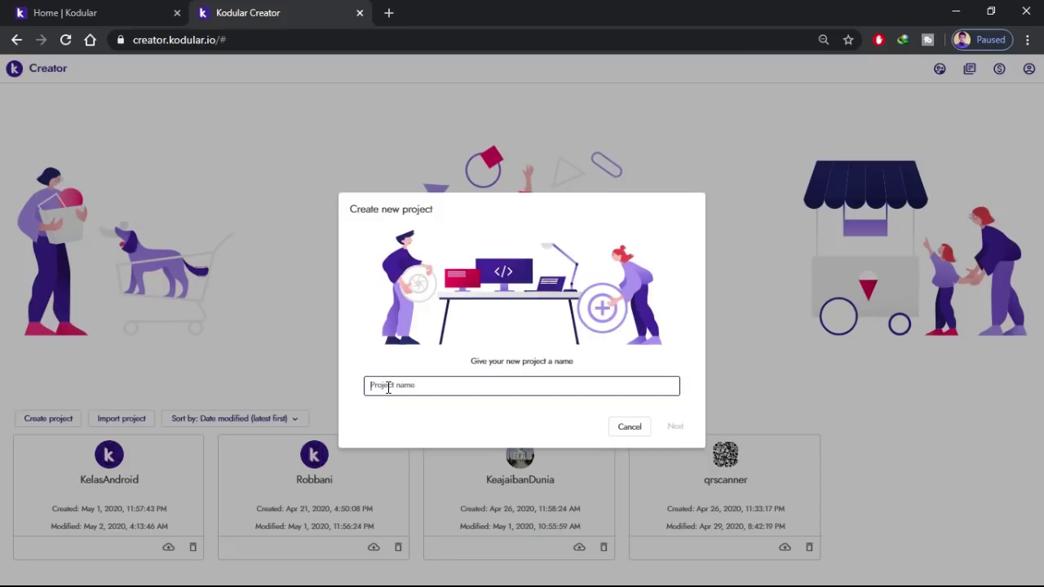
type("1Guru")
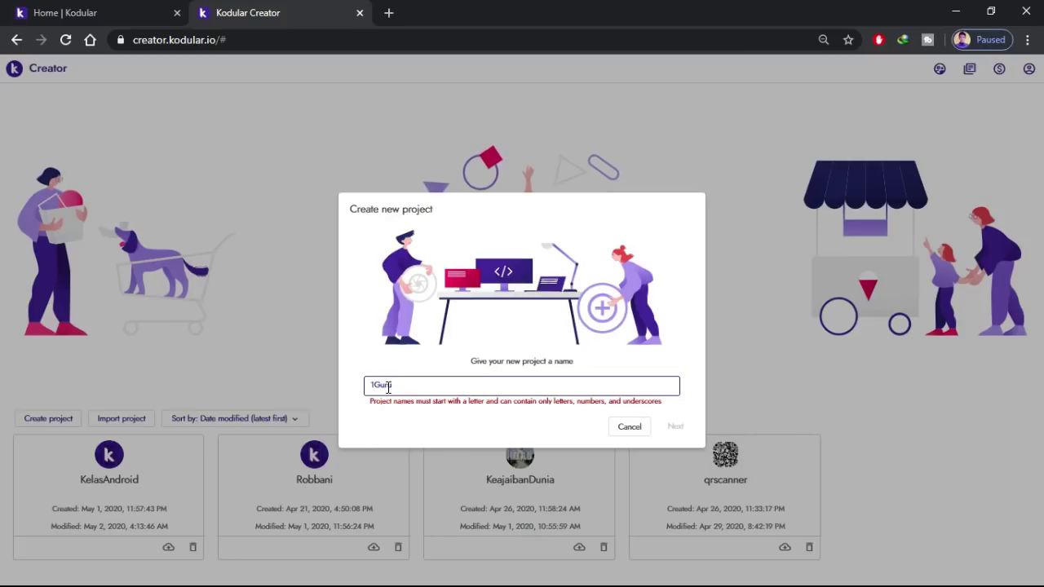
key("BackSpace")
key("BackSpace")
key("BackSpace")
key("BackSpace")
type("Sal")
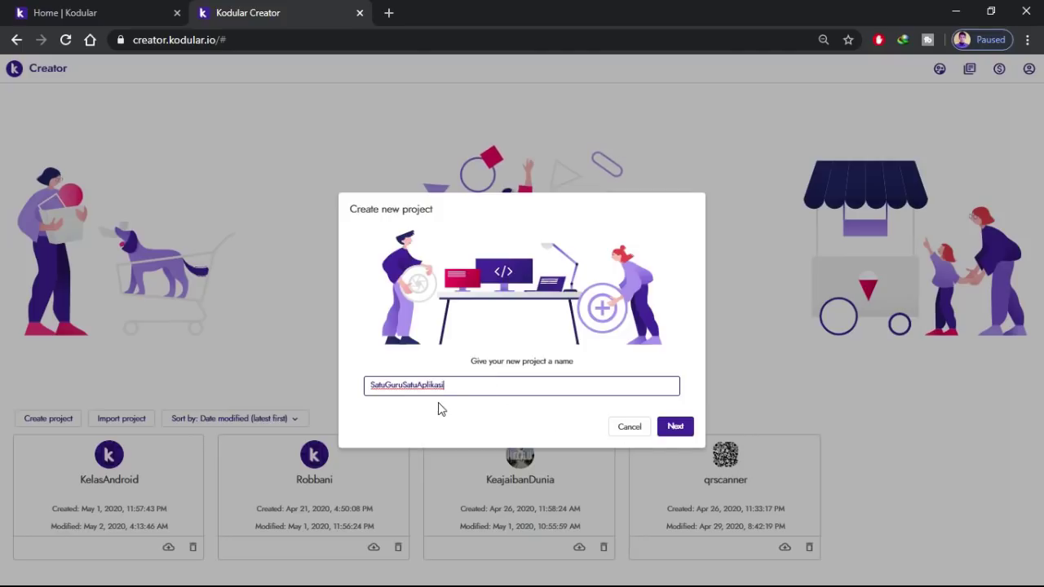
left_click(674, 428)
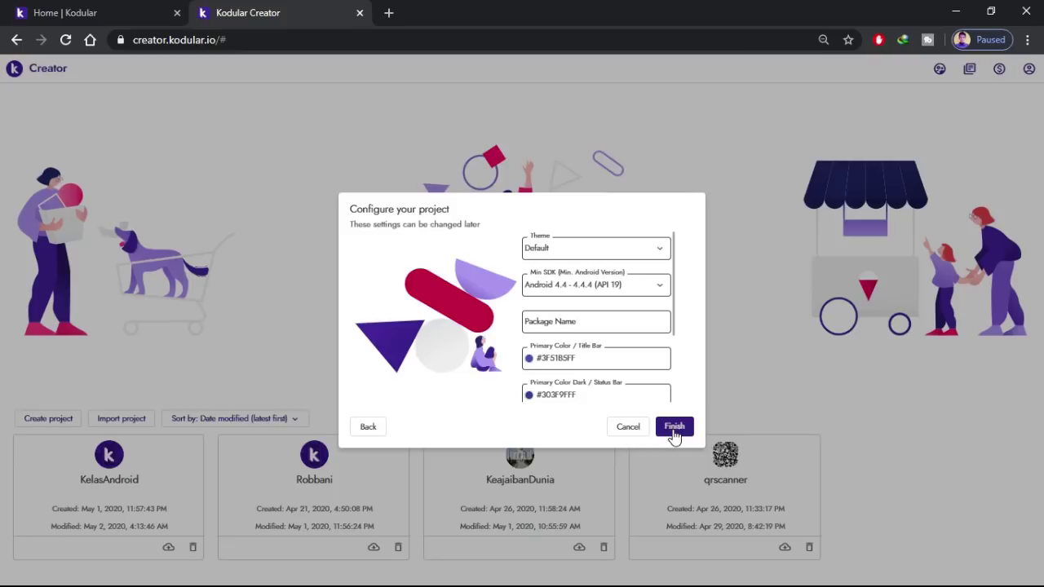
- Finish creating the project with the Default theme, minimum SDK Android 4.4 - 4.4.4 (API 19) and the preset colors
scroll(667, 299, "down", 2)
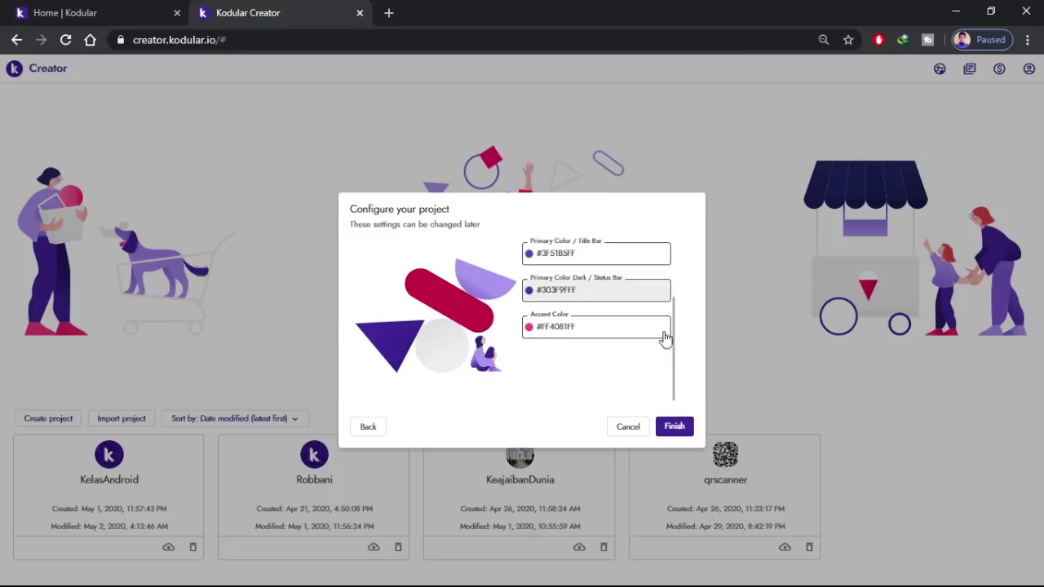
scroll(667, 323, "up", 2)
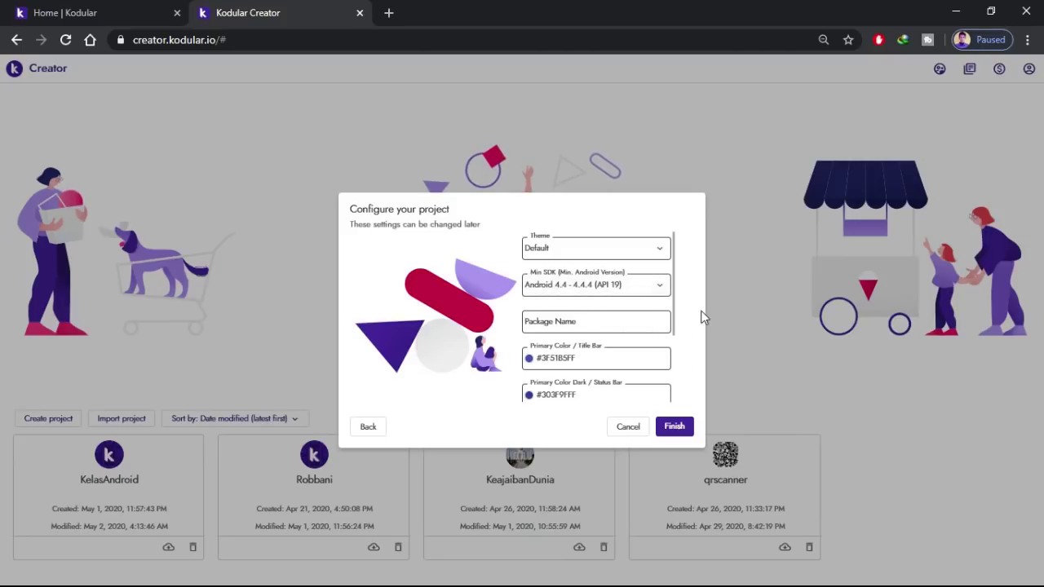
left_click(674, 427)
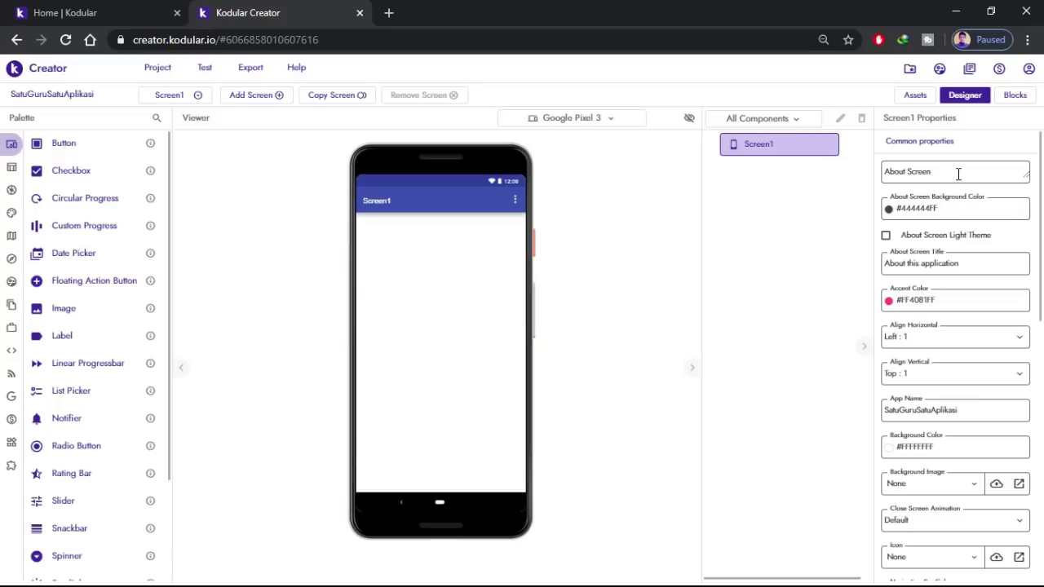
- Review the common properties of Screen1 and the User Interface components available in the designer
scroll(964, 283, "down", 10)
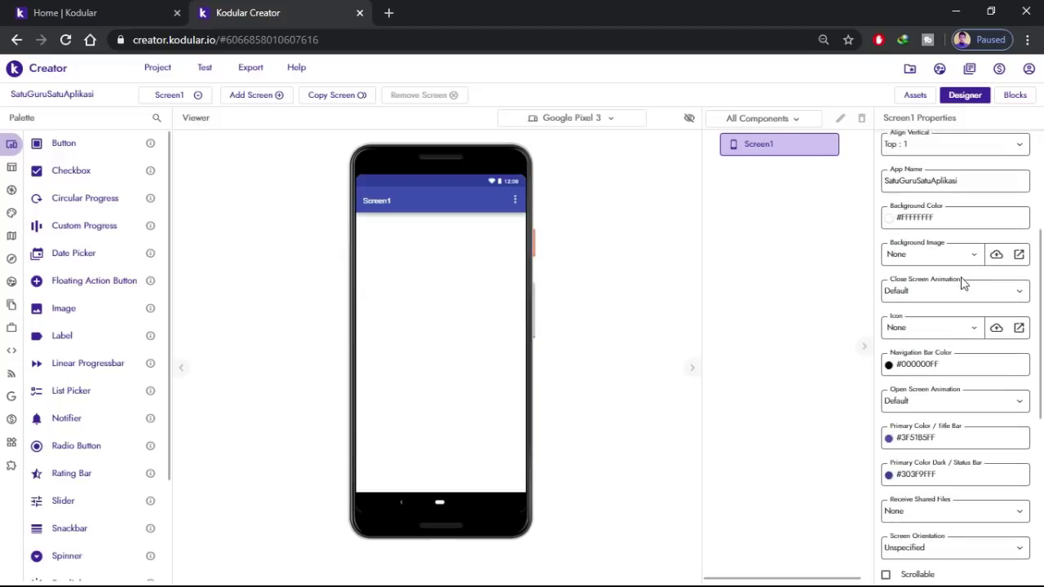
scroll(963, 285, "up", 8)
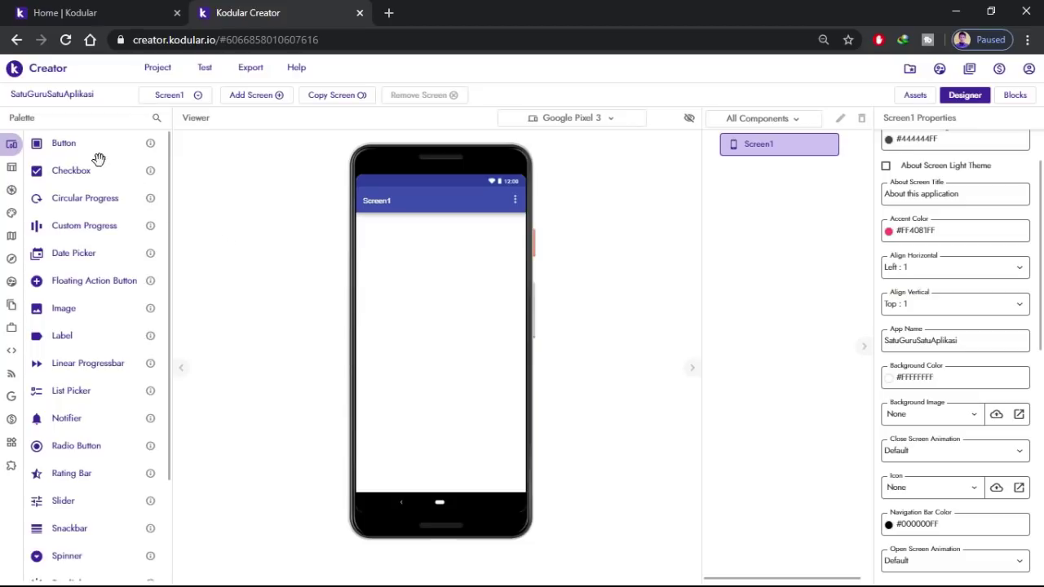
mouse_move(12, 151)
scroll(116, 365, "down", 1)
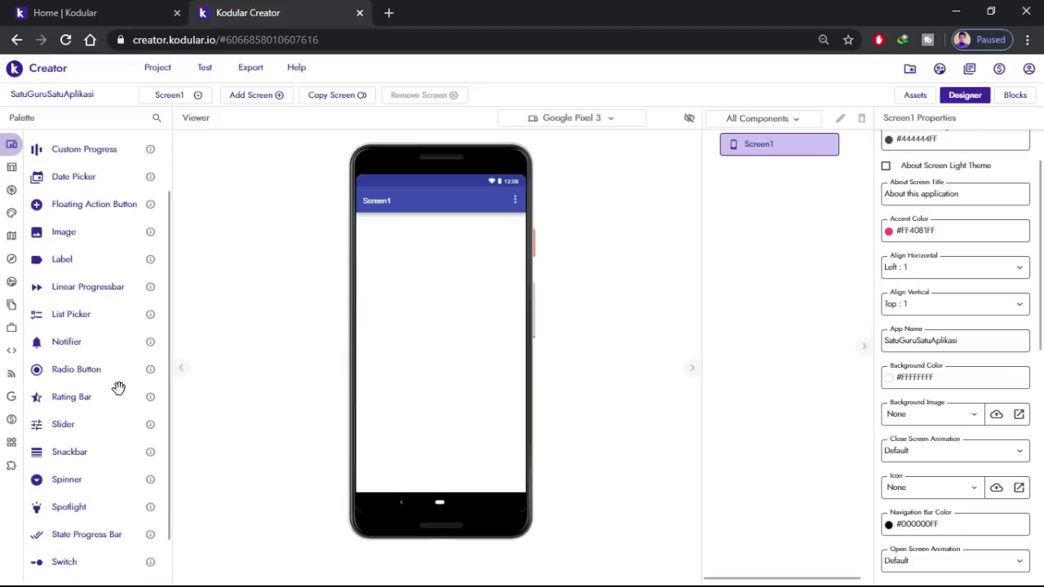
scroll(112, 474, "down", 1)
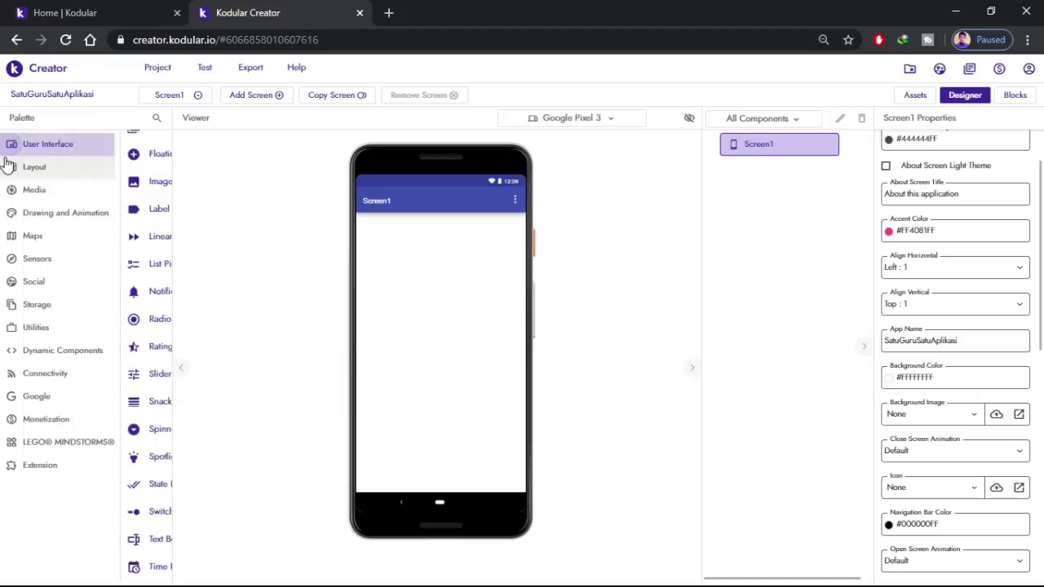
- Examine the components in the General layout, Media, Drawing and Animation, Maps, Sensors, Social and Storage categories
left_click(34, 167)
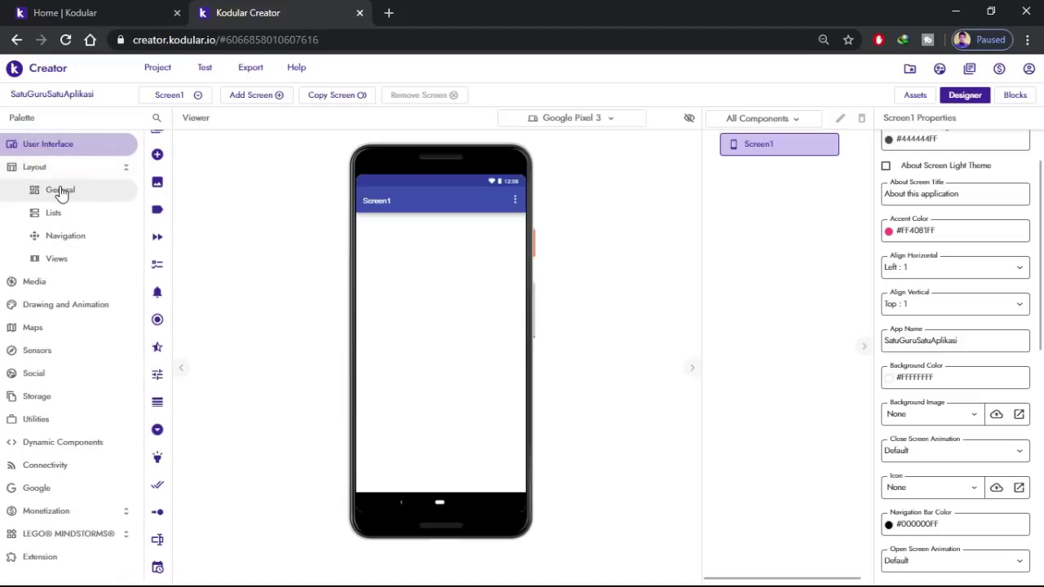
left_click(61, 191)
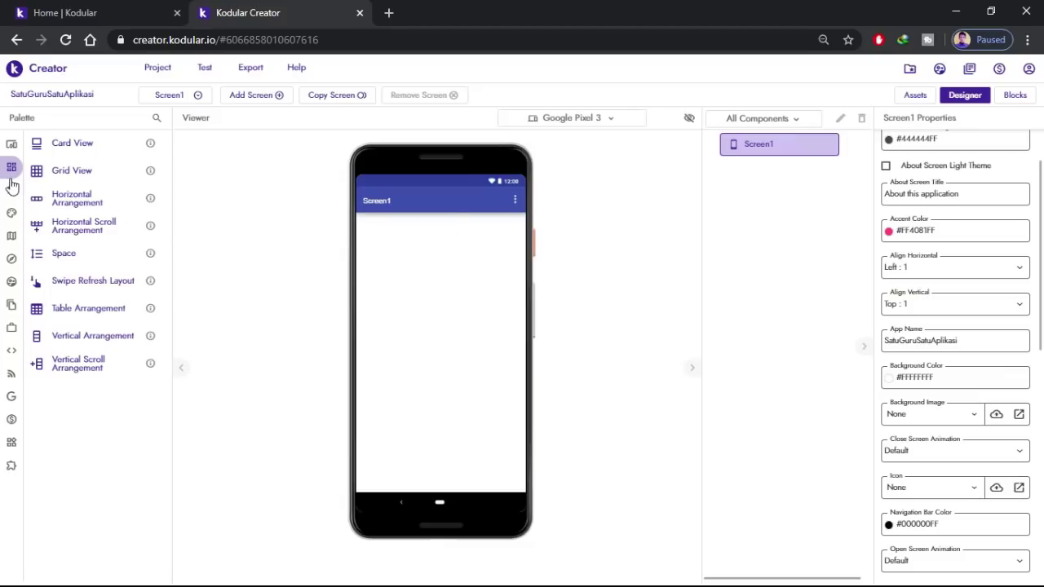
mouse_move(10, 184)
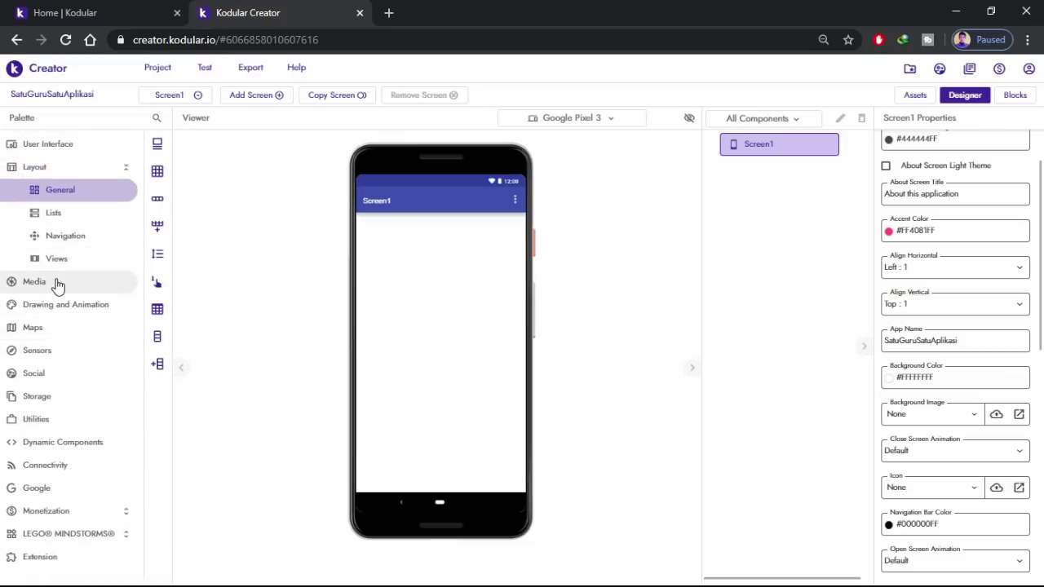
left_click(56, 282)
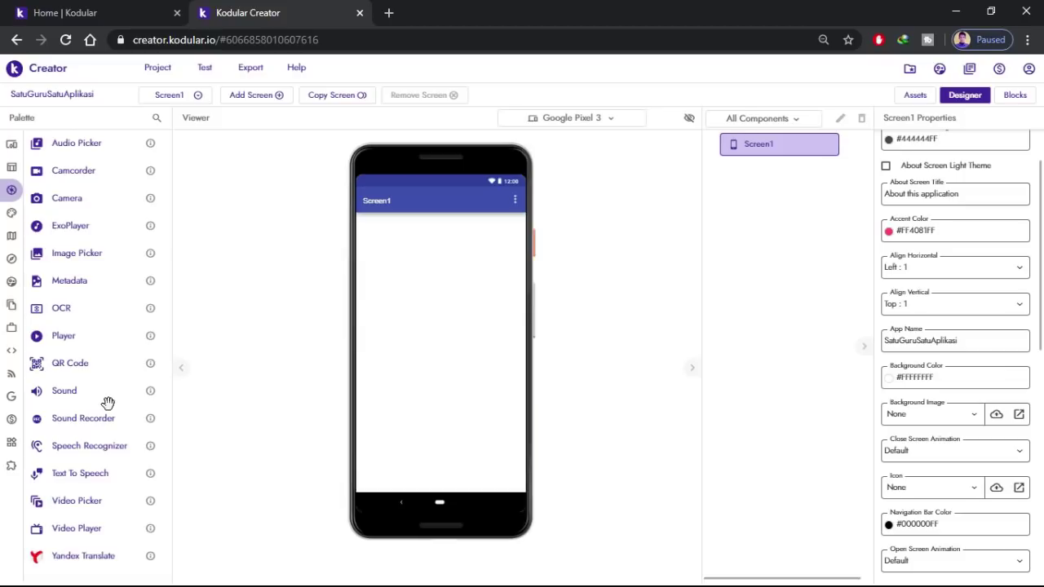
left_click(13, 216)
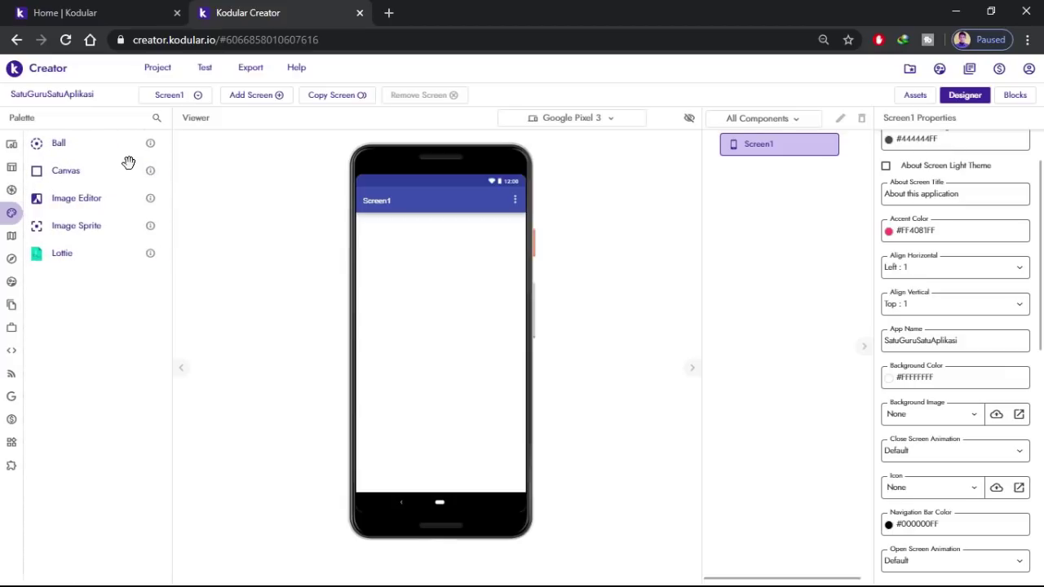
left_click(34, 238)
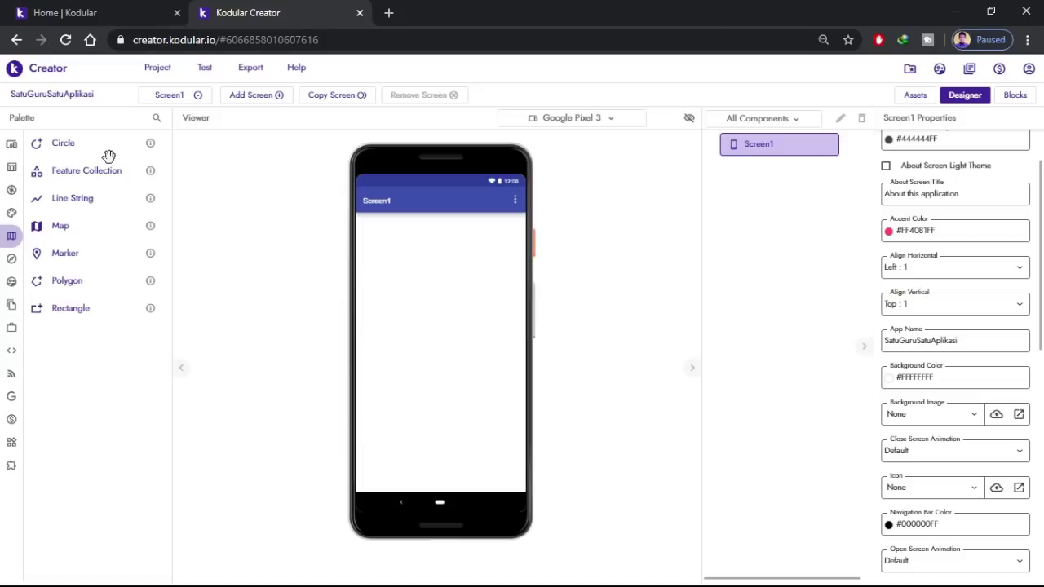
mouse_move(12, 277)
left_click(36, 259)
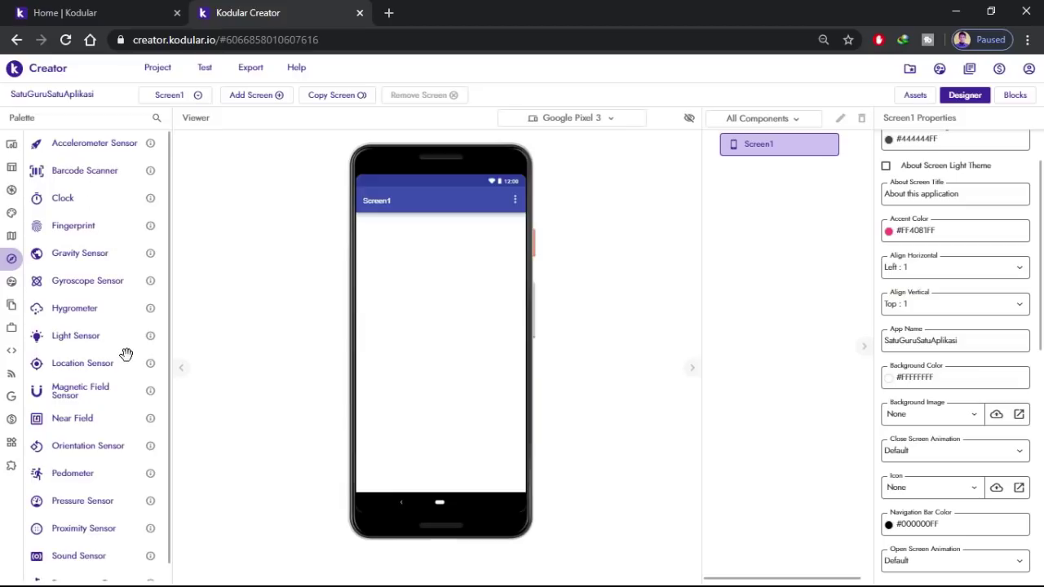
scroll(118, 361, "down", 1)
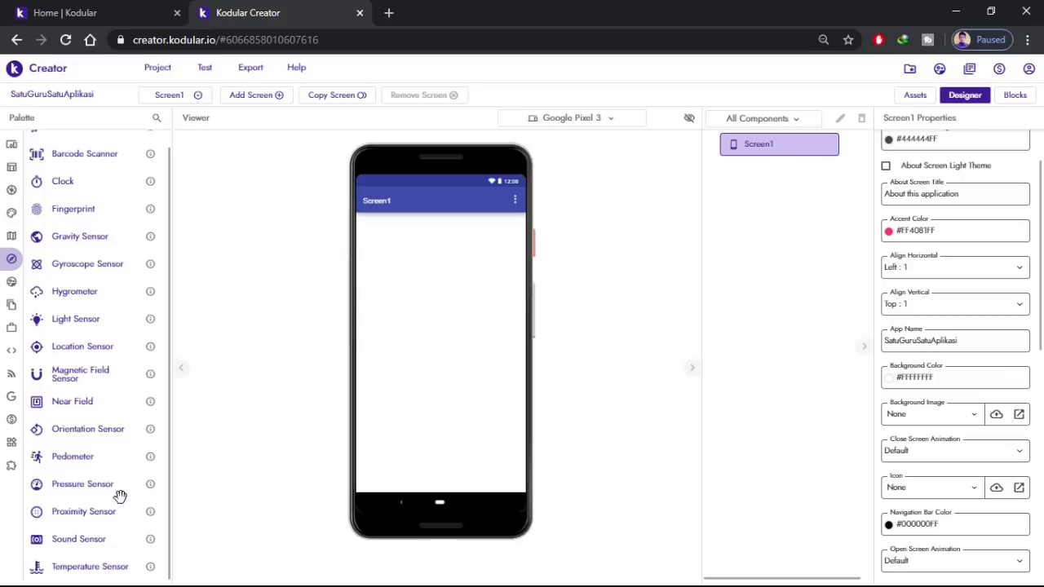
left_click(11, 282)
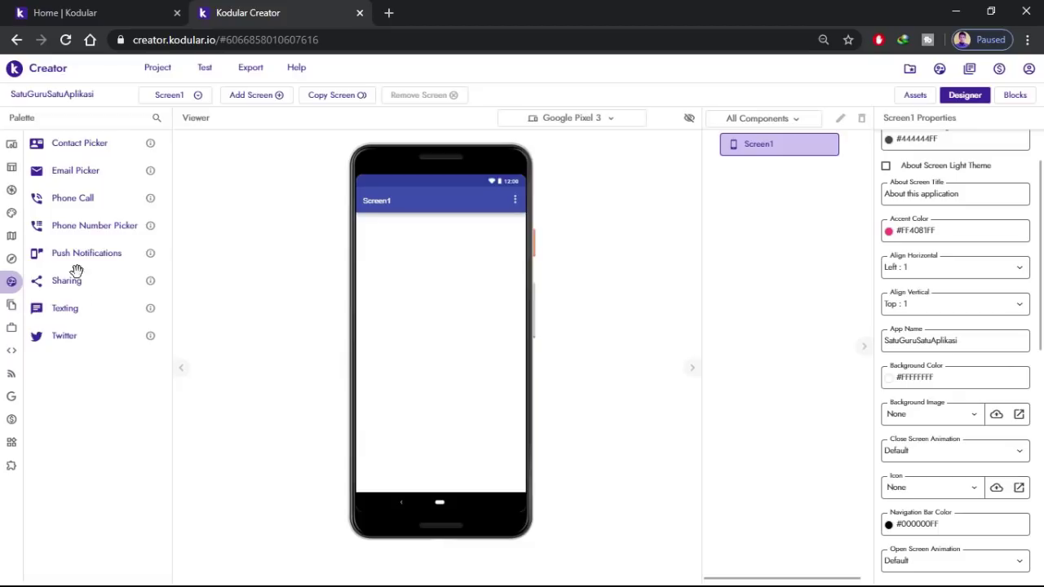
left_click(19, 314)
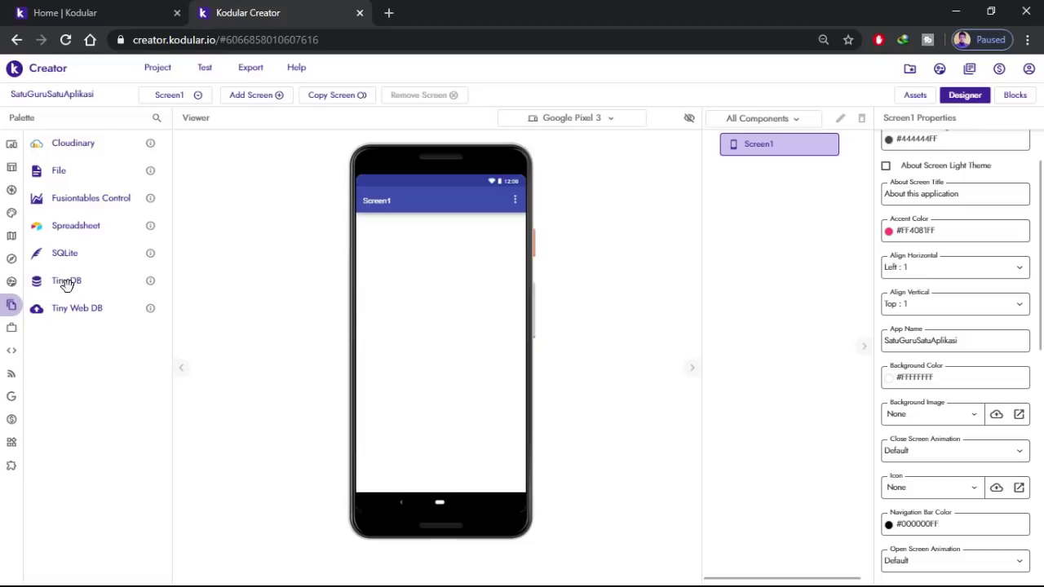
- Examine the components in the Utilities, Dynamic Components, Connectivity and Google categories, and the Monetization category
left_click(16, 328)
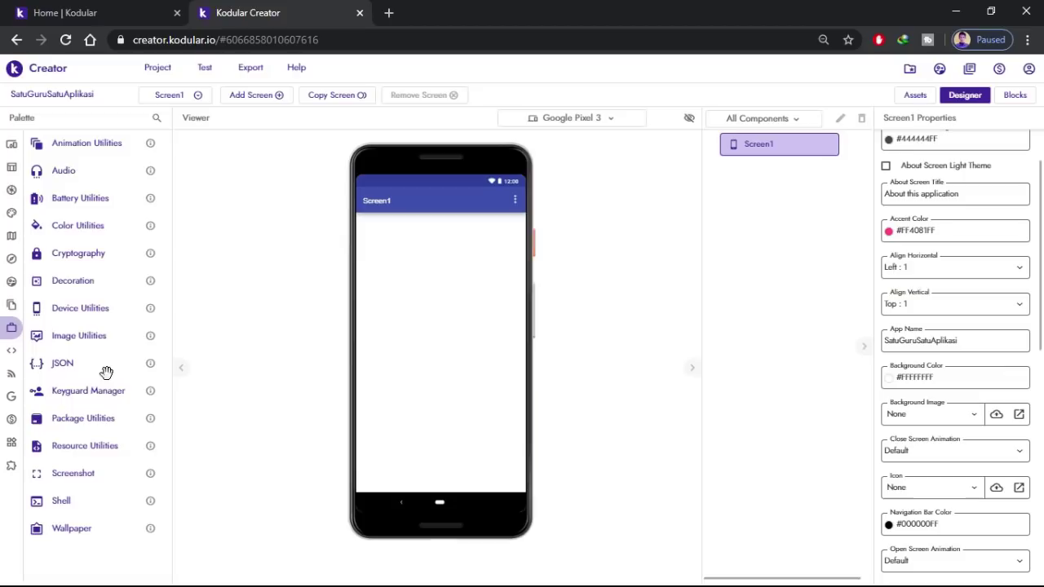
left_click(20, 351)
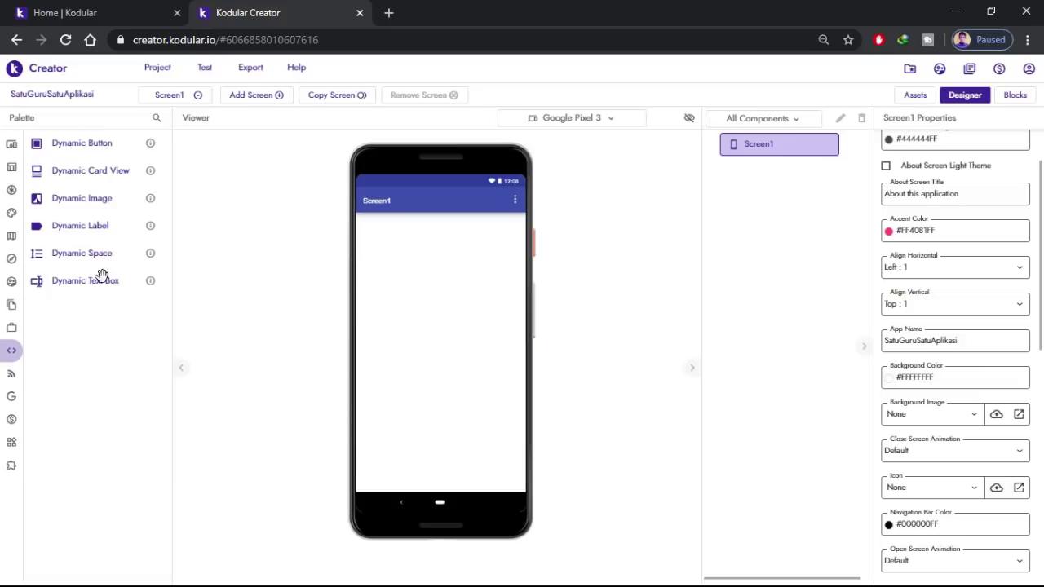
left_click(55, 371)
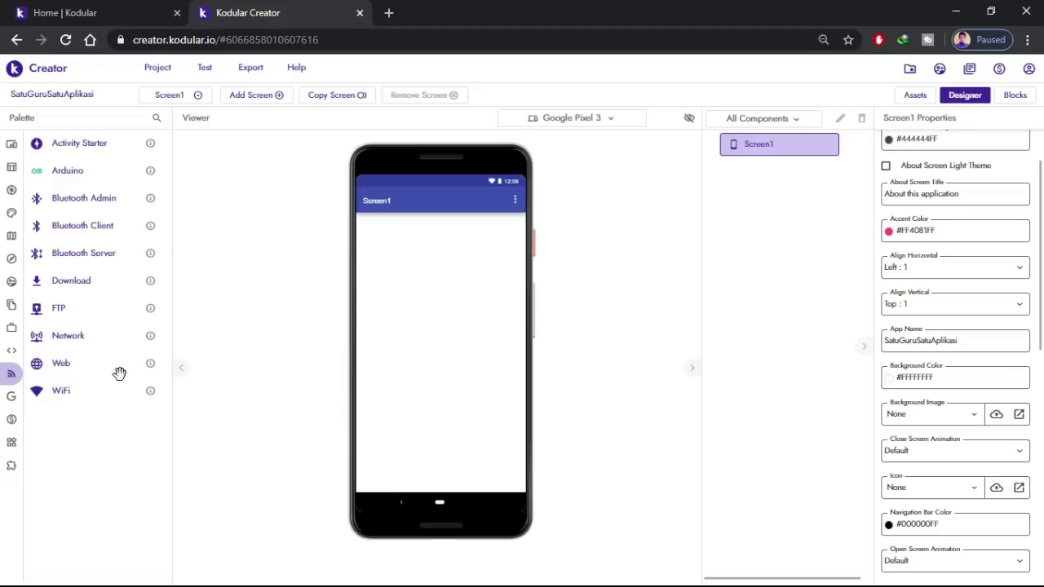
mouse_move(38, 319)
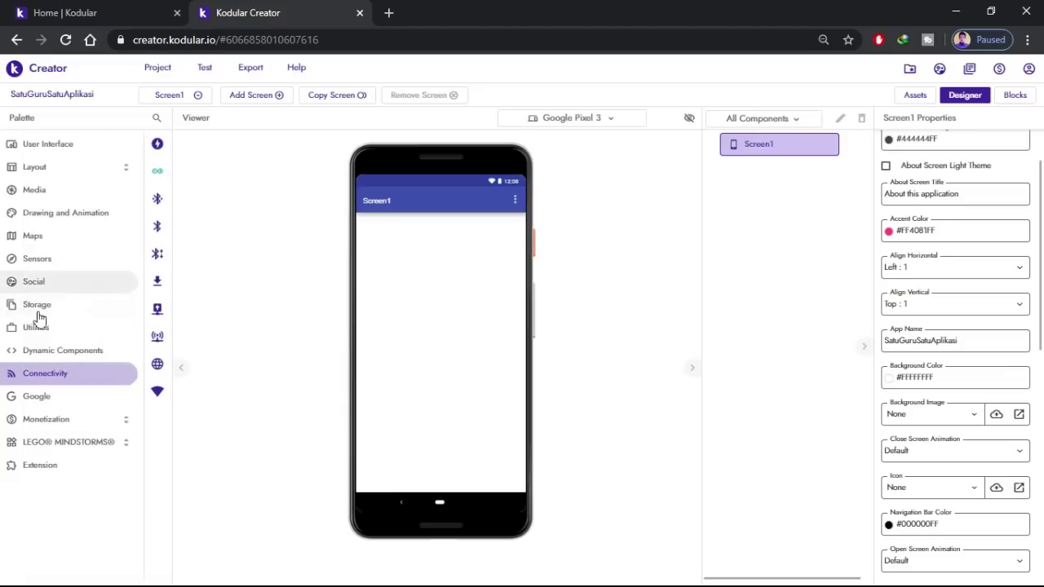
left_click(67, 399)
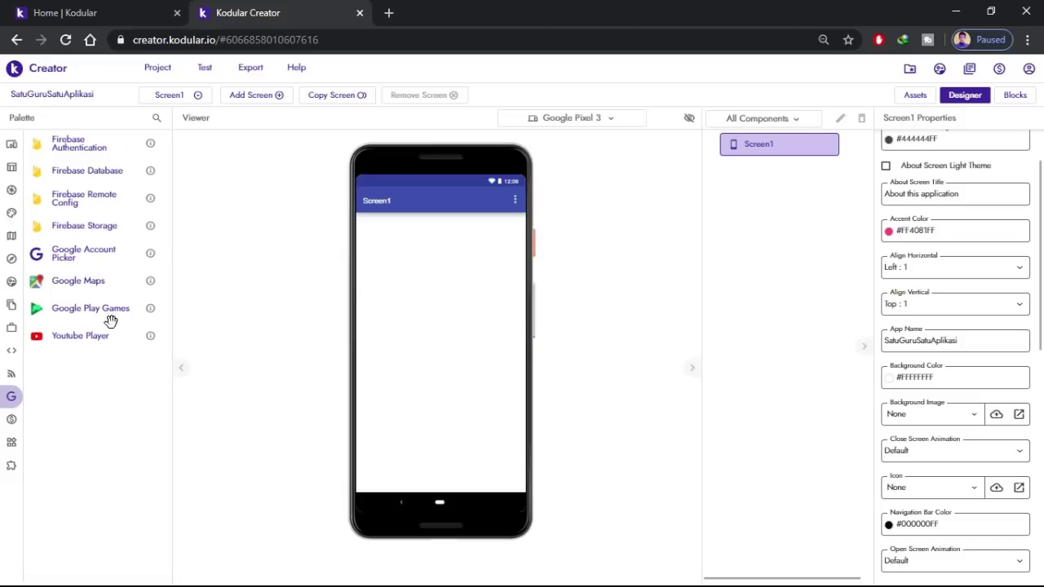
left_click(15, 422)
mouse_move(5, 433)
- Turn off Title Visible, Show Status Bar and Show Options Menu for Screen1
scroll(942, 494, "down", 5)
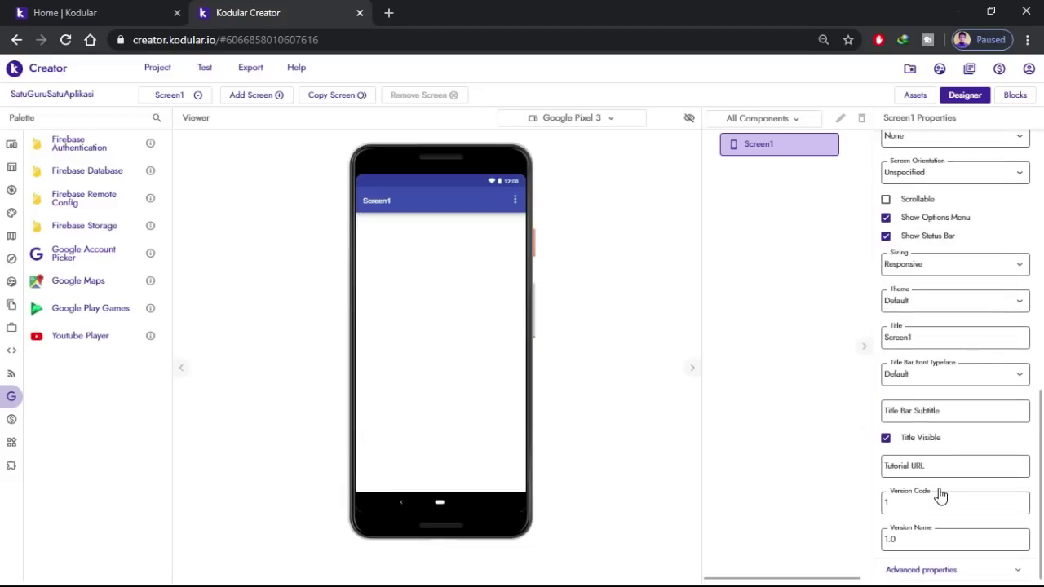
left_click(887, 439)
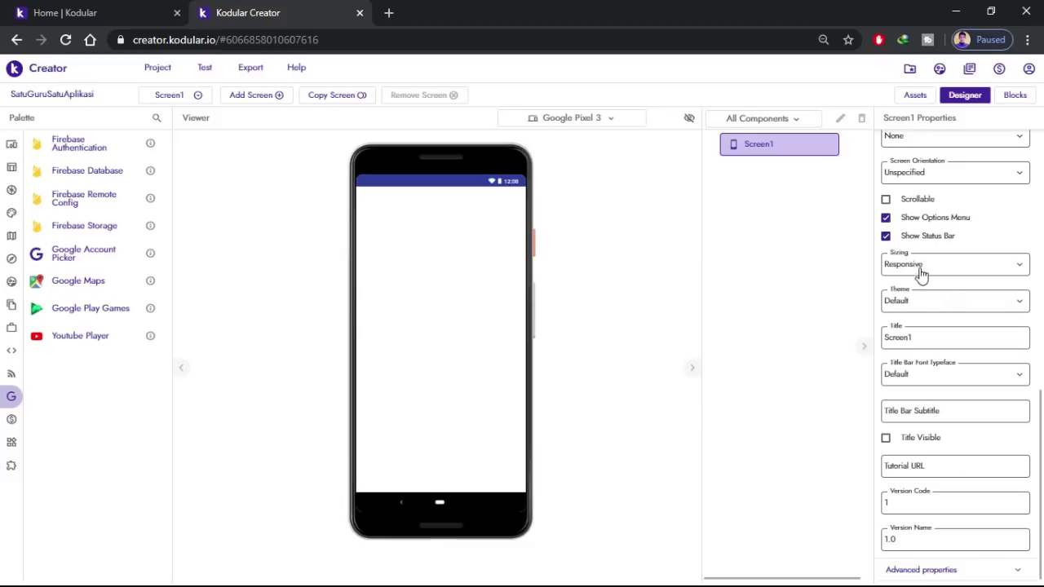
left_click(885, 237)
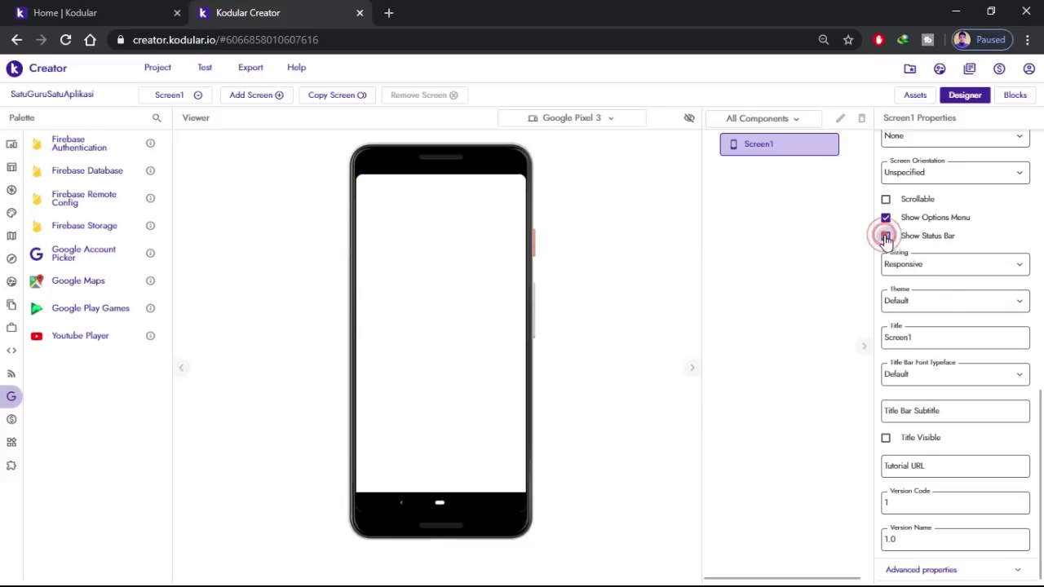
left_click(889, 219)
- Check the layout diagram in Windows Photo Viewer and set Screen1's Align Horizontal to Center : 3 and Align Vertical to Center : 2
key("alt+Tab")
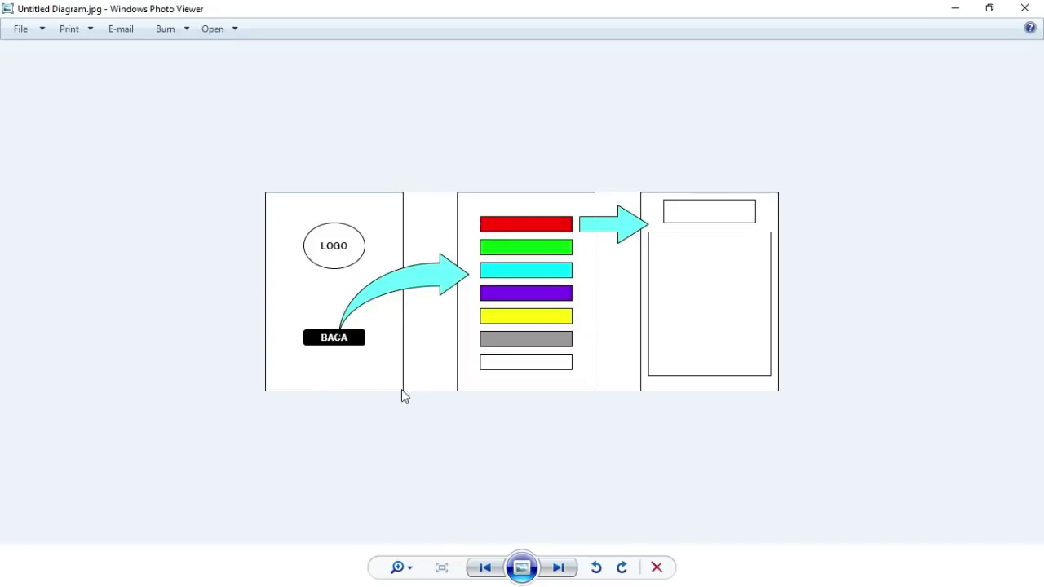
left_click(955, 13)
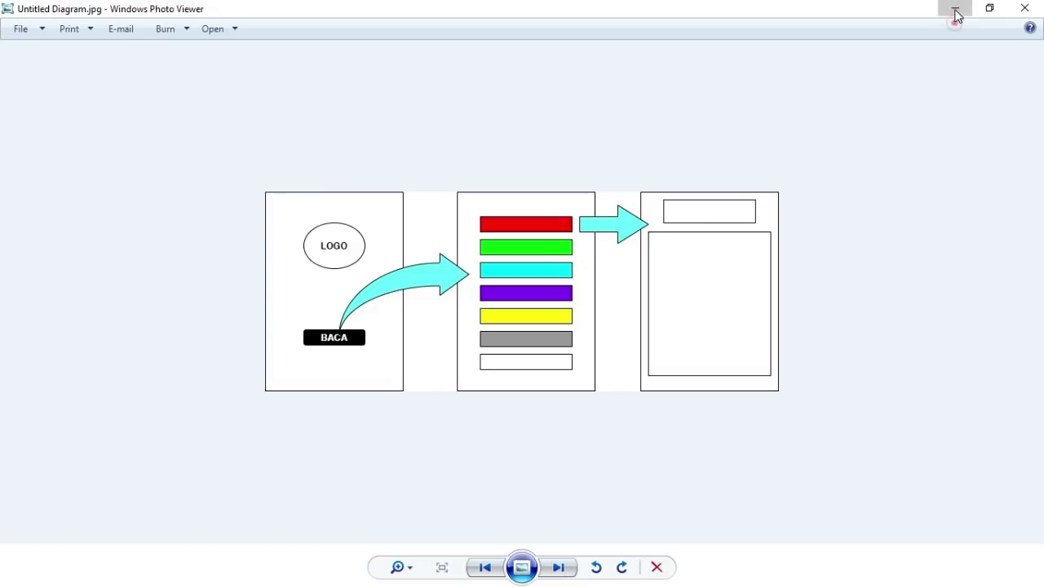
left_click(576, 253)
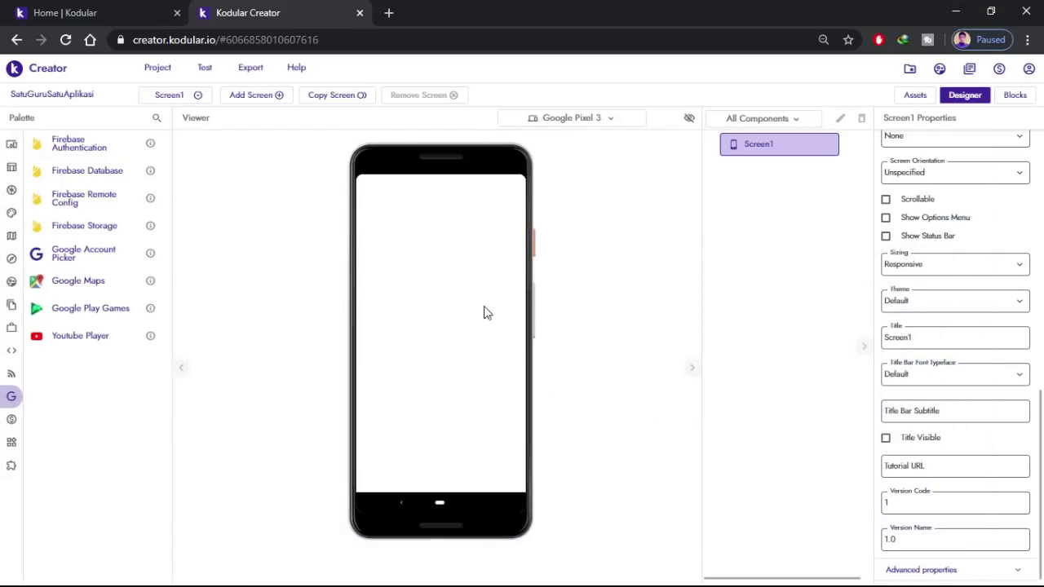
left_click(13, 147)
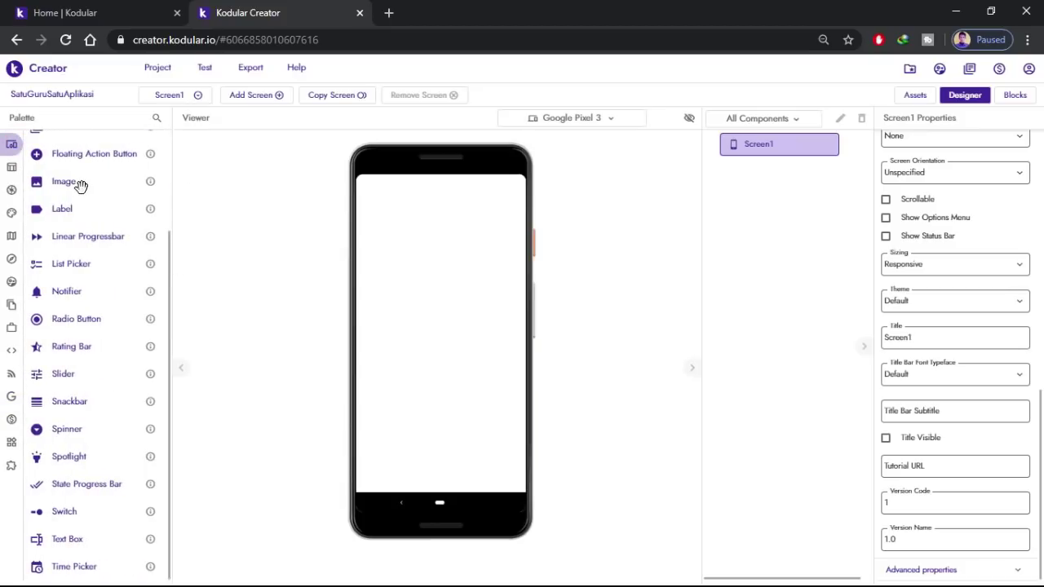
left_click(462, 222)
left_click(772, 149)
scroll(1001, 241, "up", 10)
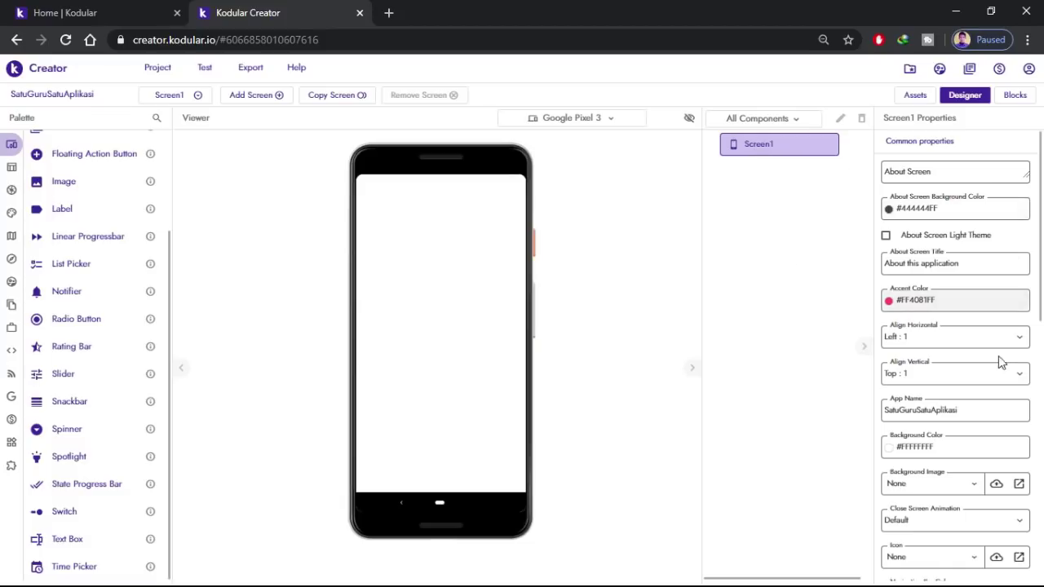
left_click(956, 346)
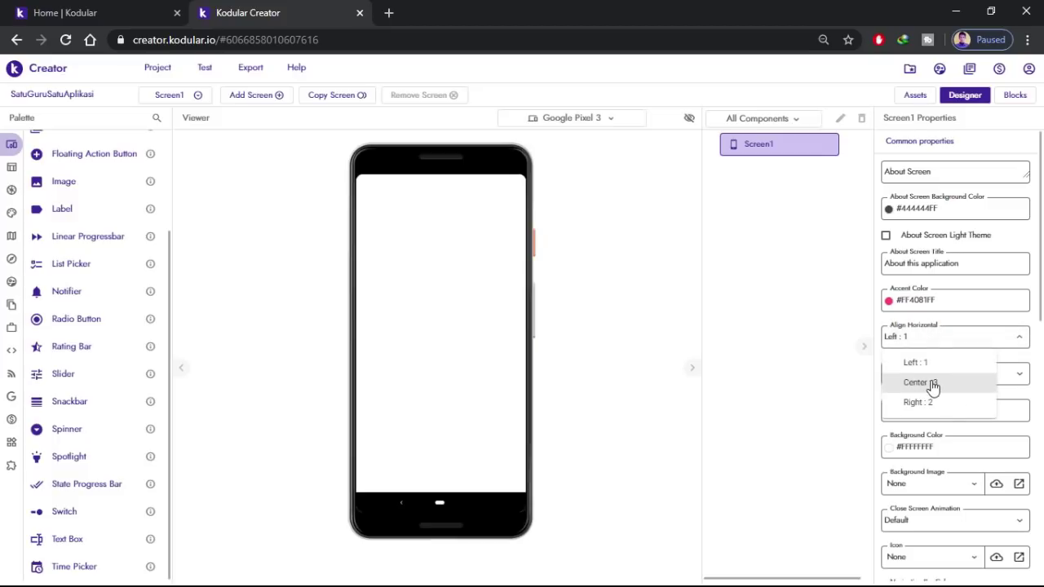
left_click(933, 383)
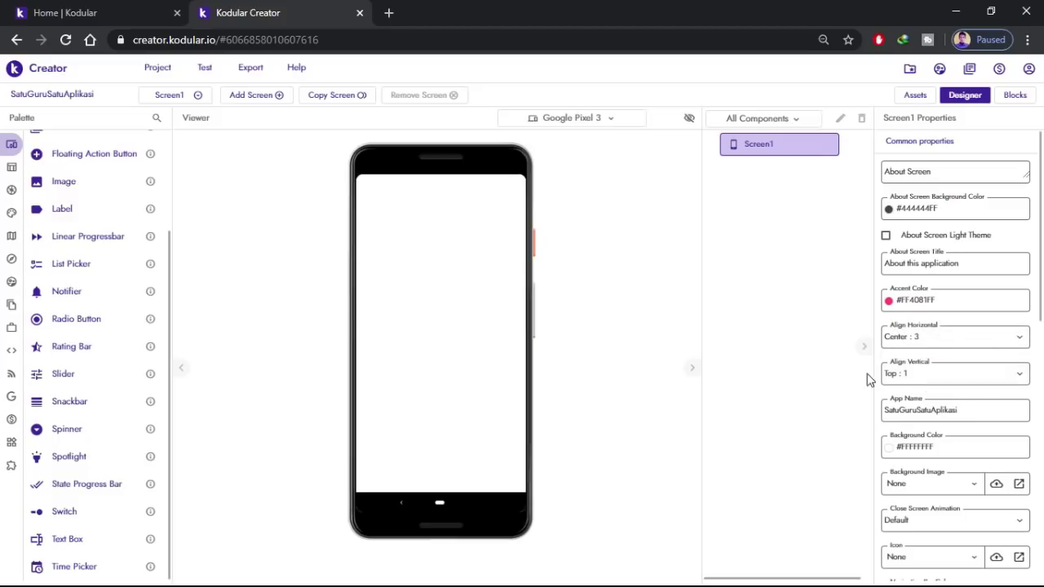
left_click(921, 375)
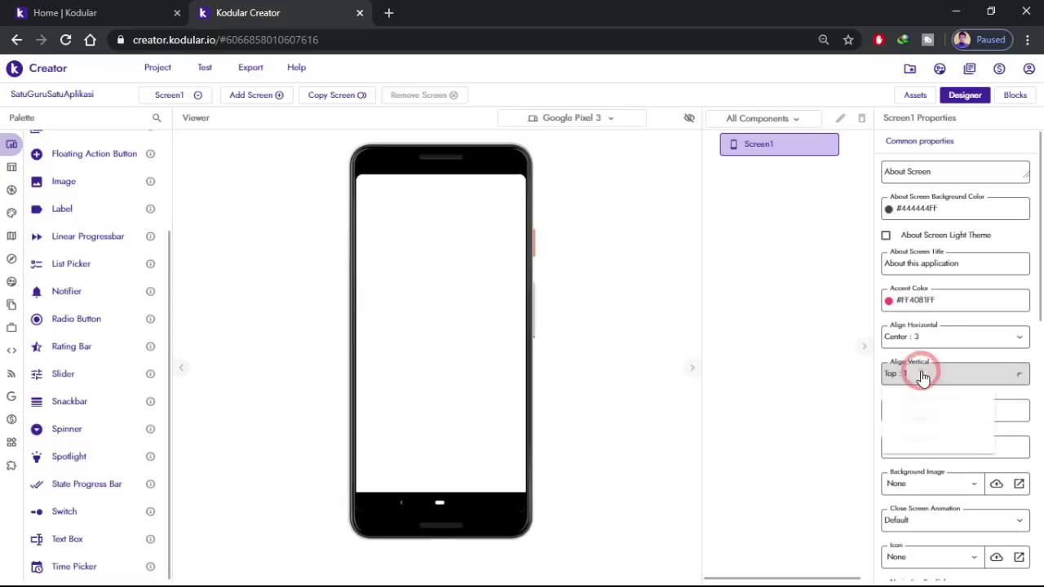
left_click(935, 422)
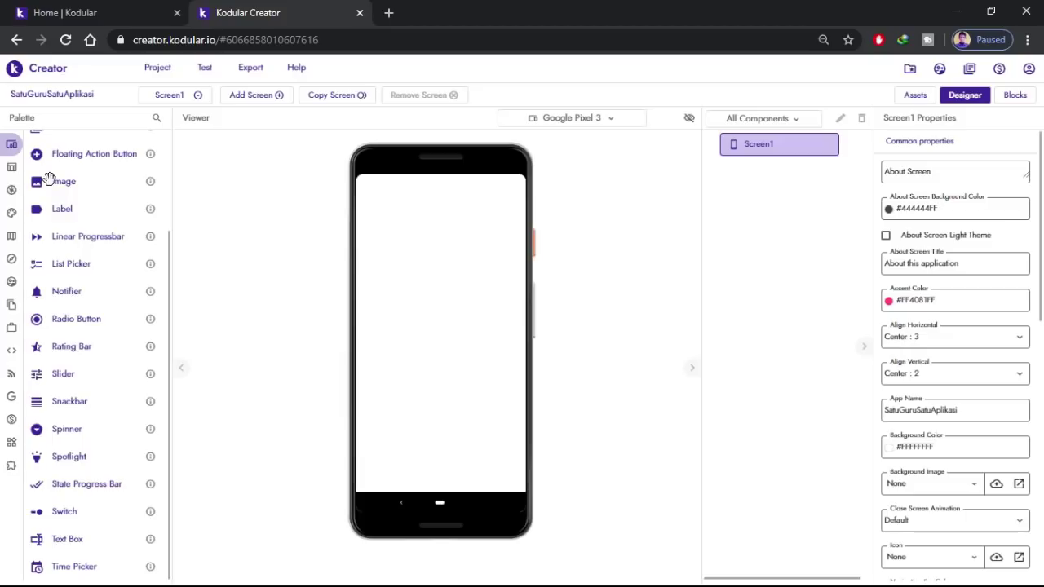
- Add an Image component from the User Interface category to Screen1
mouse_move(22, 160)
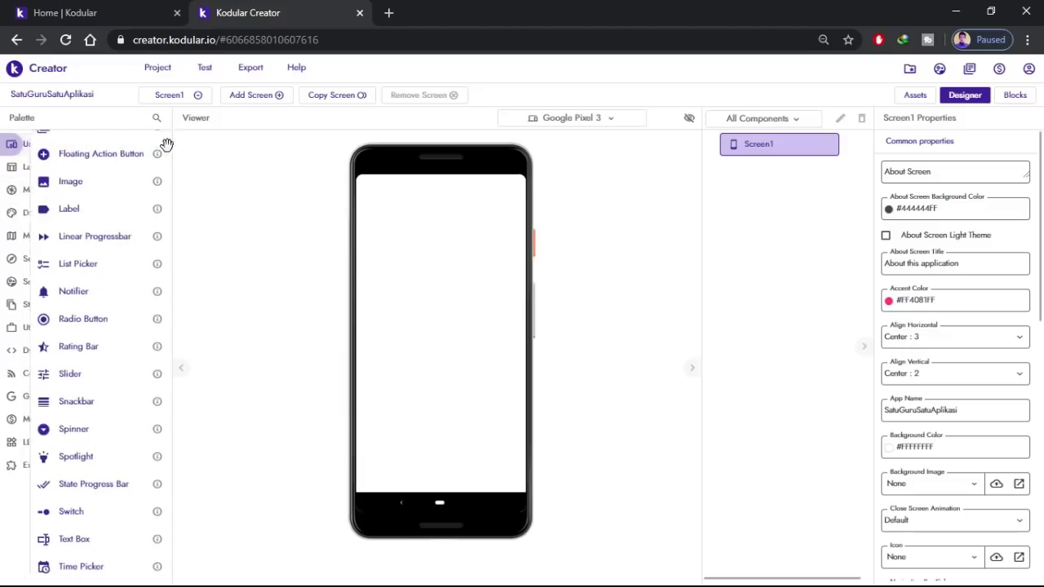
scroll(115, 319, "up", 2)
scroll(114, 319, "up", 1)
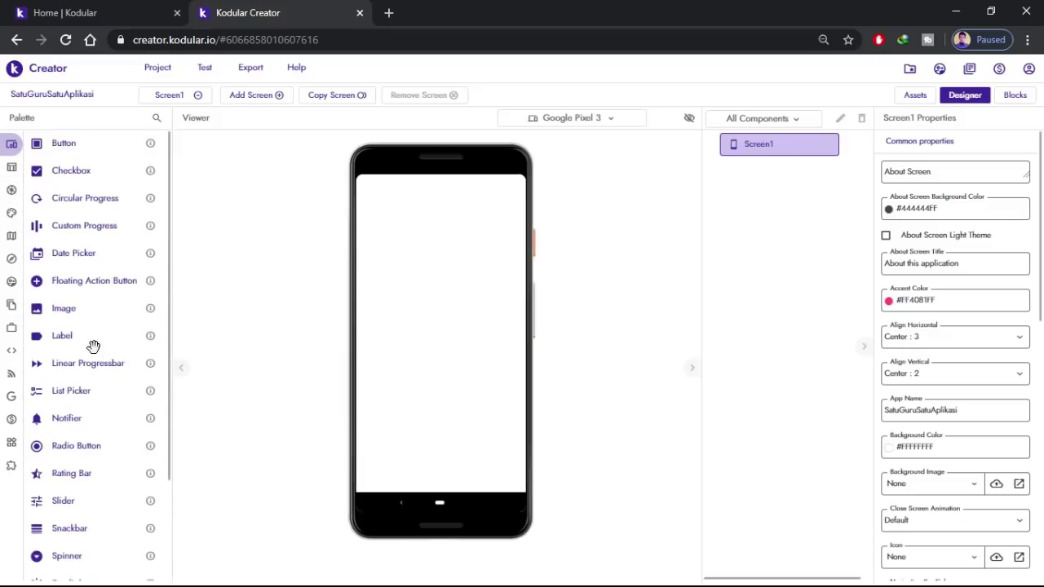
left_click_drag(64, 308, 426, 275)
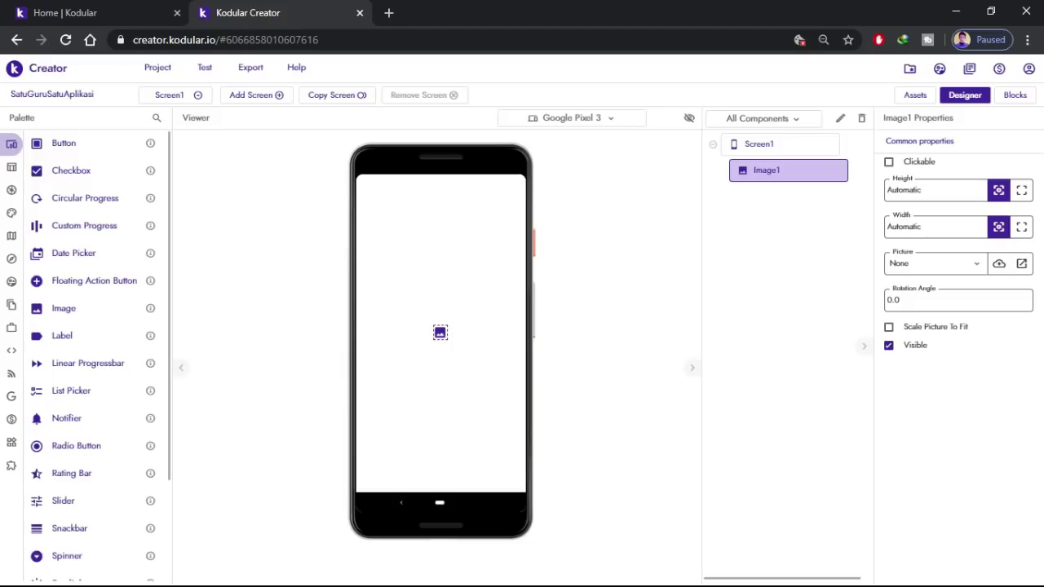
- Consult the layout diagram in Windows Photo Viewer and add a Button component below the image on Screen1
key("alt+Tab")
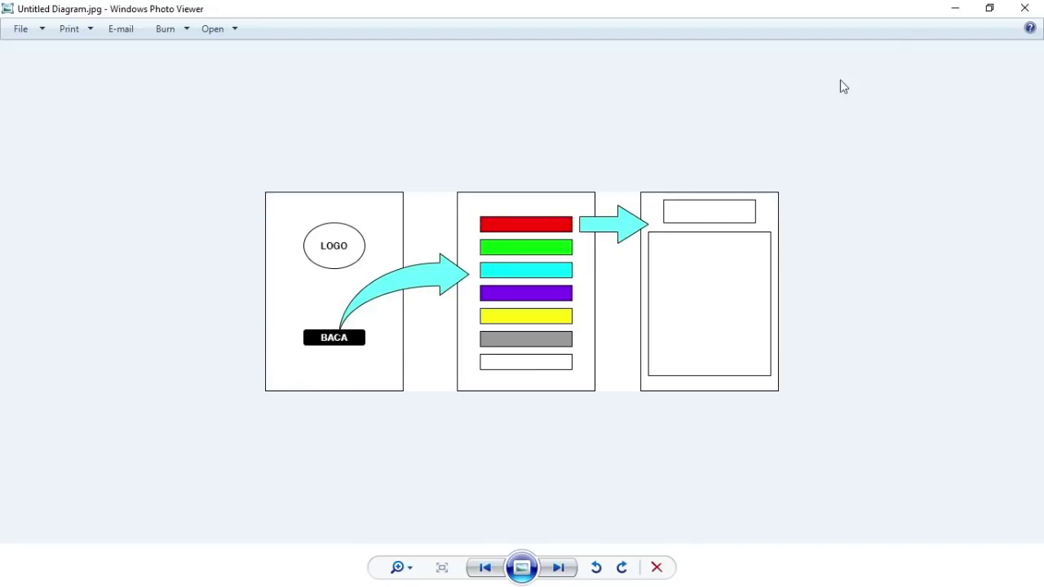
left_click(954, 11)
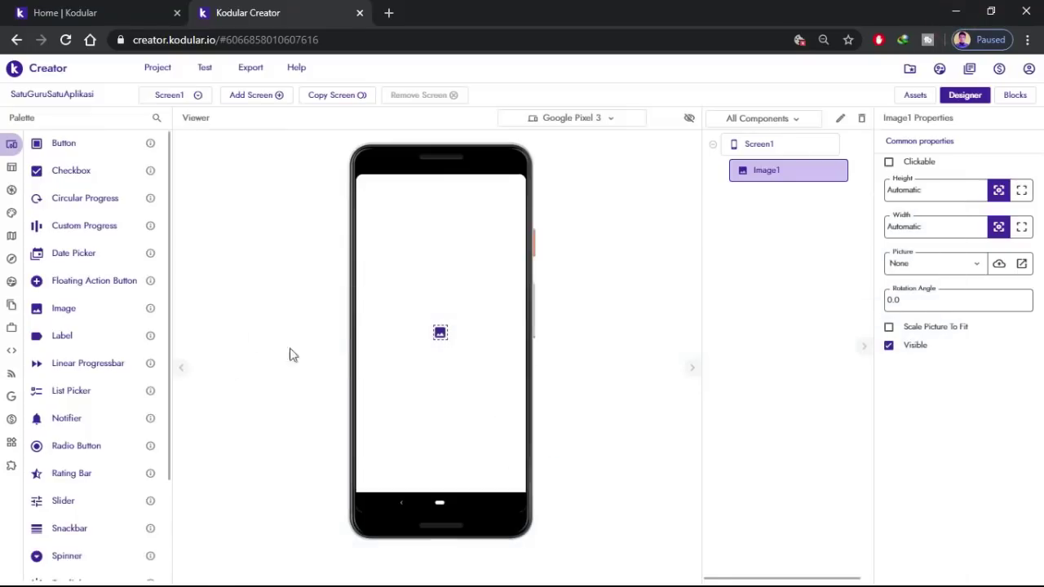
mouse_move(10, 159)
left_click_drag(65, 145, 447, 394)
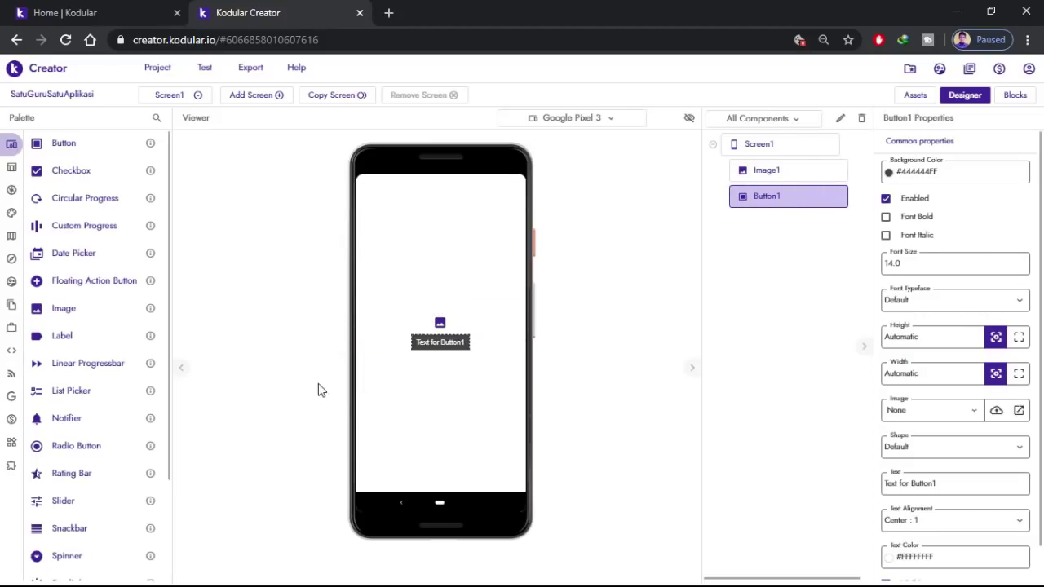
- Delete the Image component from Screen1
left_click(439, 323)
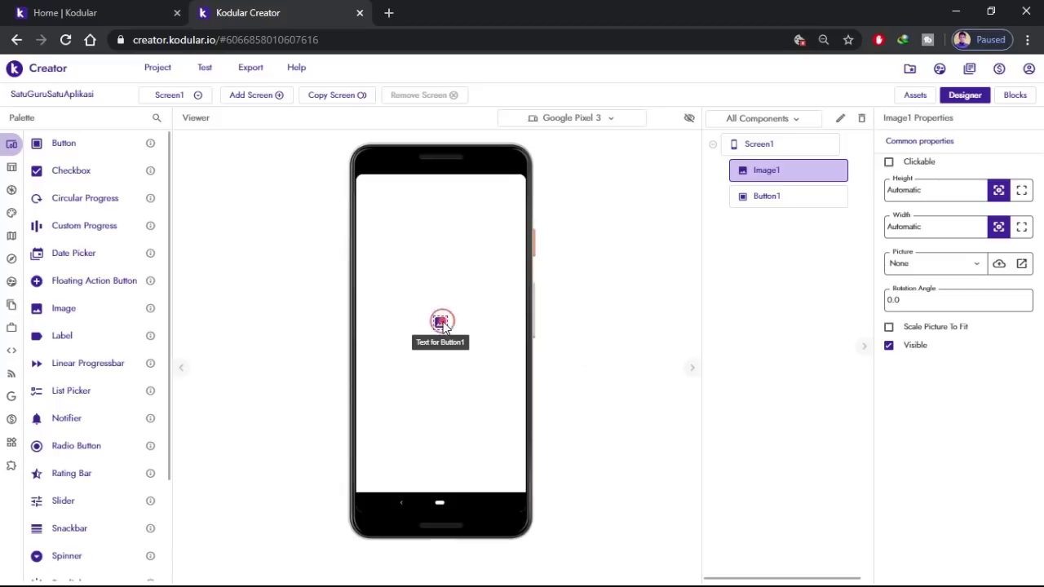
left_click(862, 120)
left_click(615, 377)
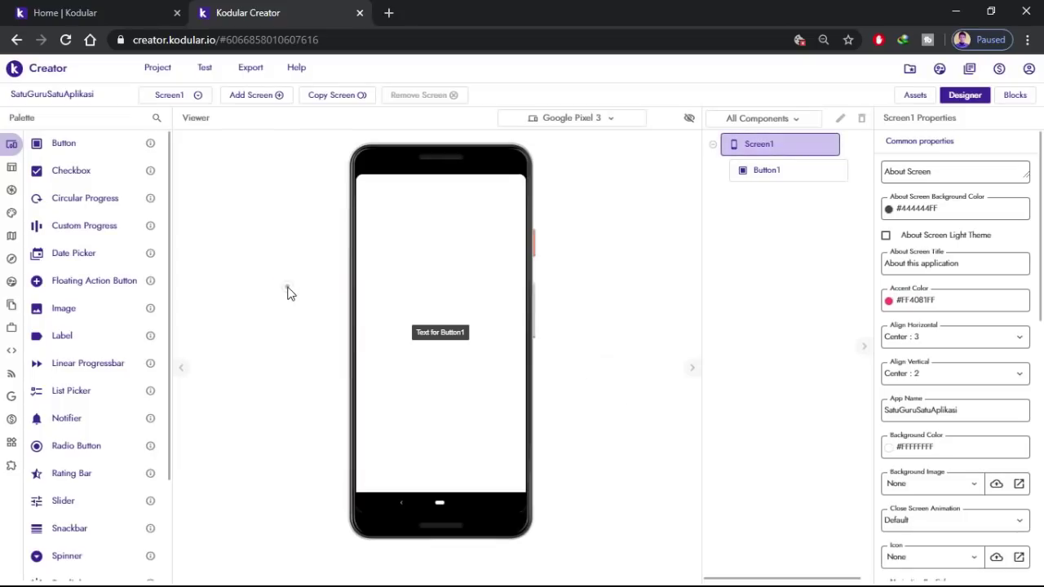
- Set Screen1's background color to the default Indigo, #3F51B5FF
left_click(447, 210)
scroll(989, 357, "down", 2)
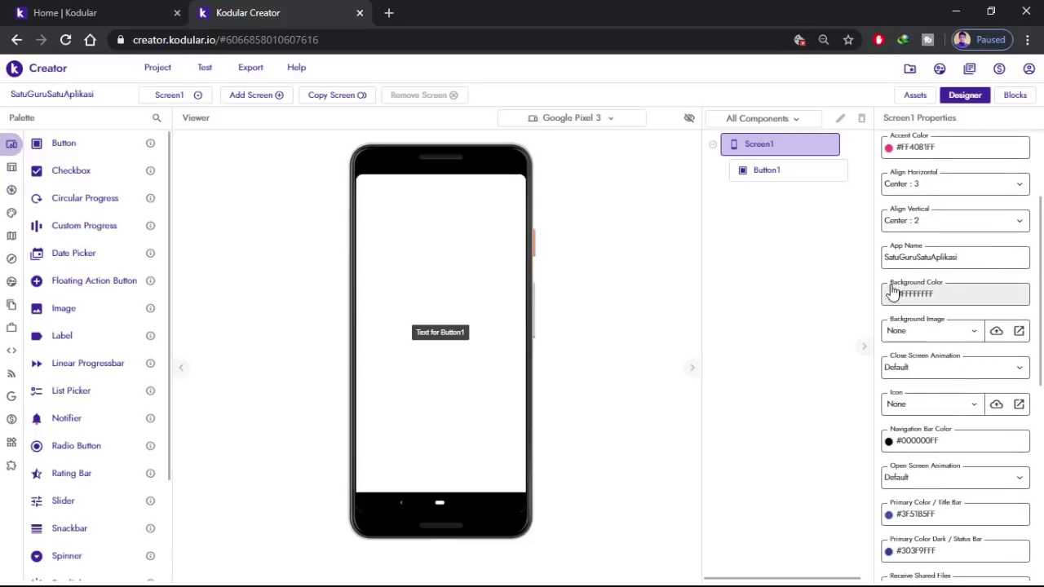
left_click(943, 298)
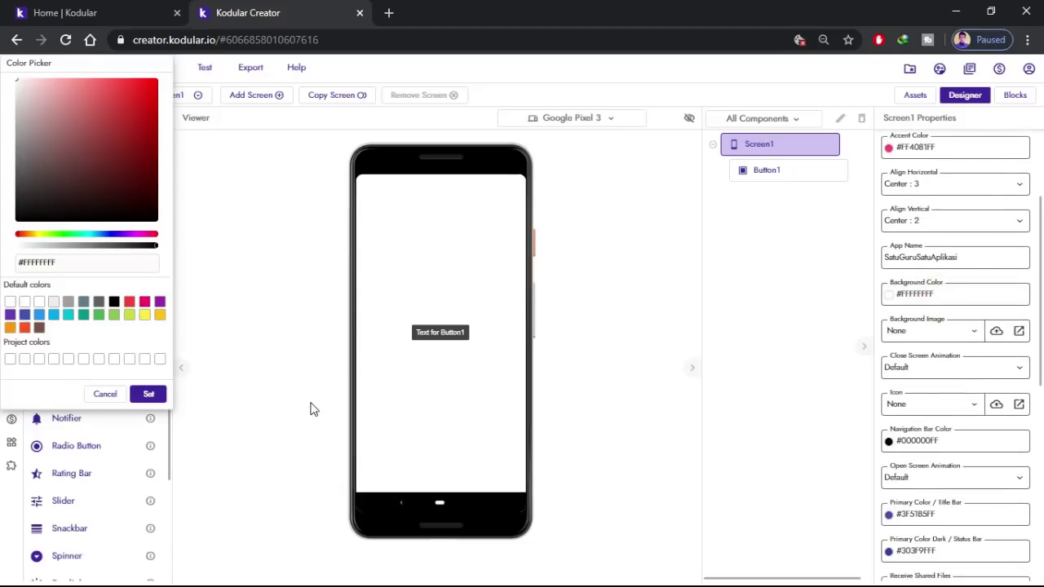
left_click(24, 316)
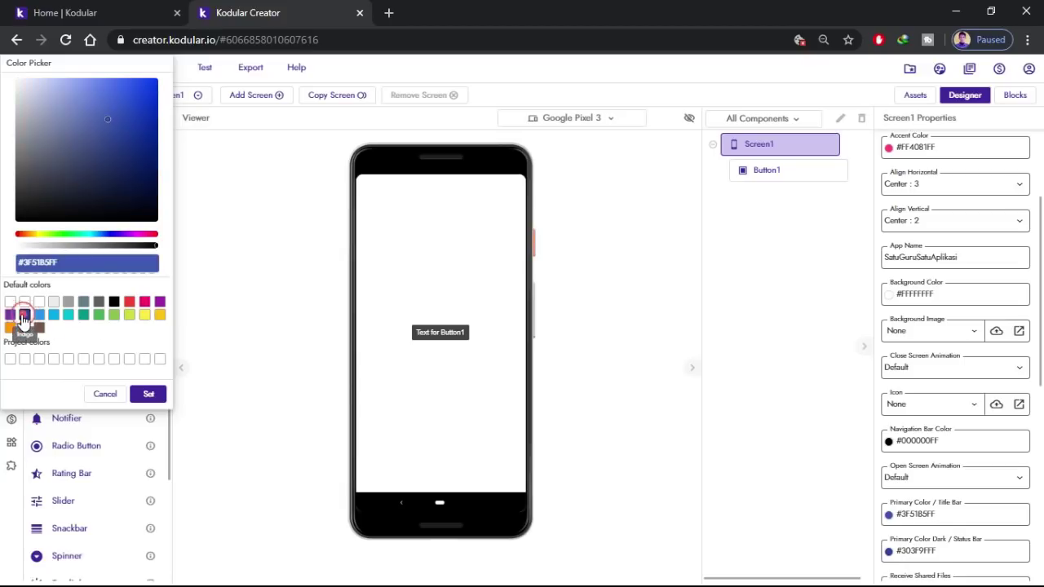
left_click(148, 395)
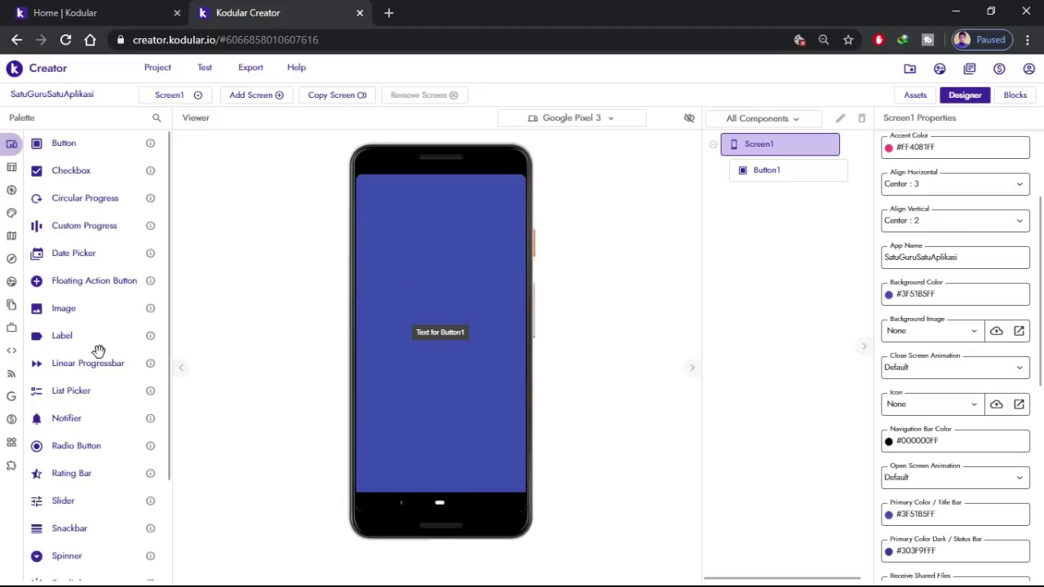
- Add a Label component above the button on Screen1 and give it a font size of 25 in bold
left_click_drag(68, 342, 452, 281)
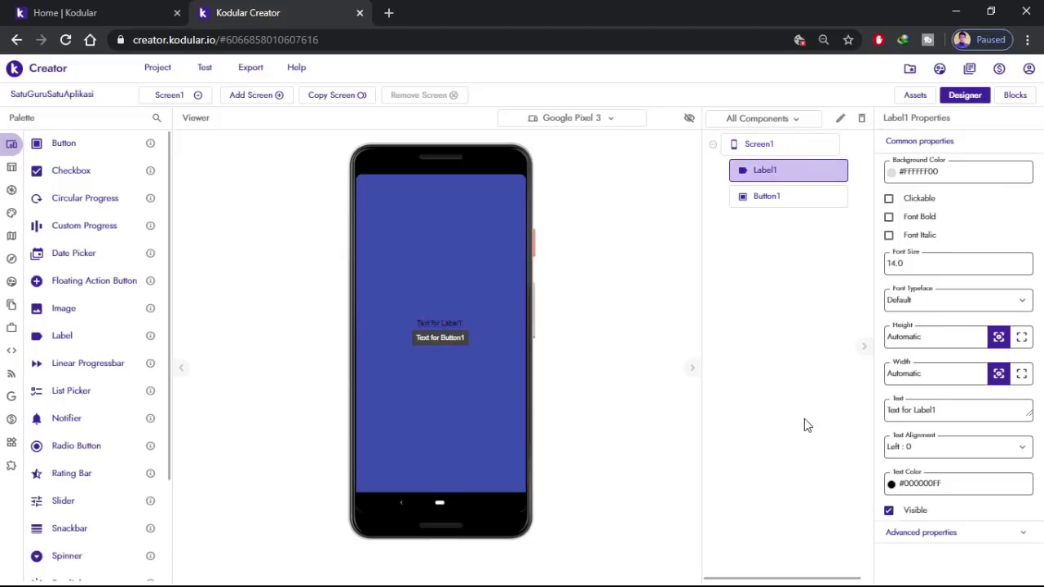
left_click(941, 264)
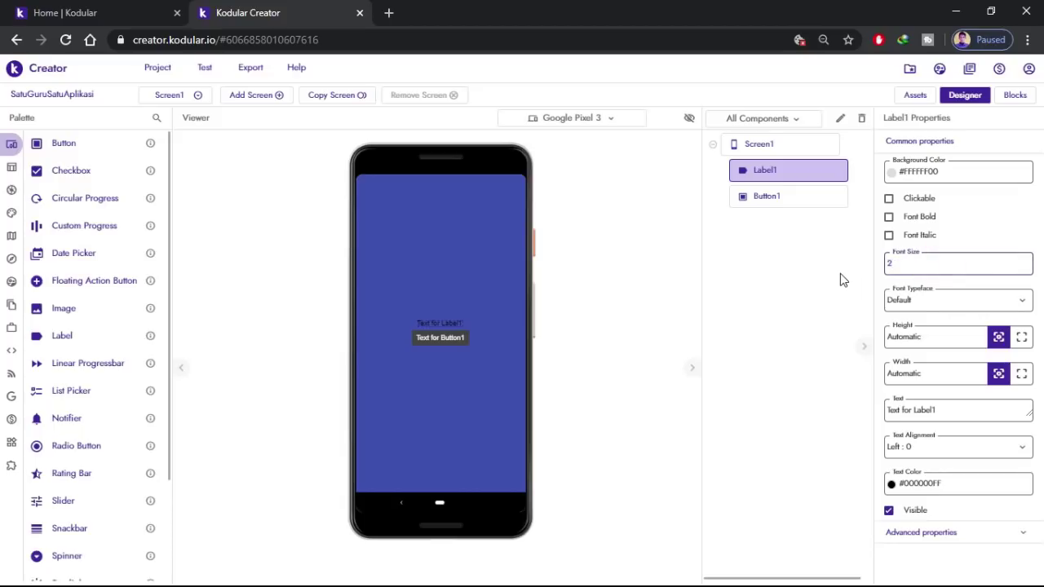
left_click(845, 281)
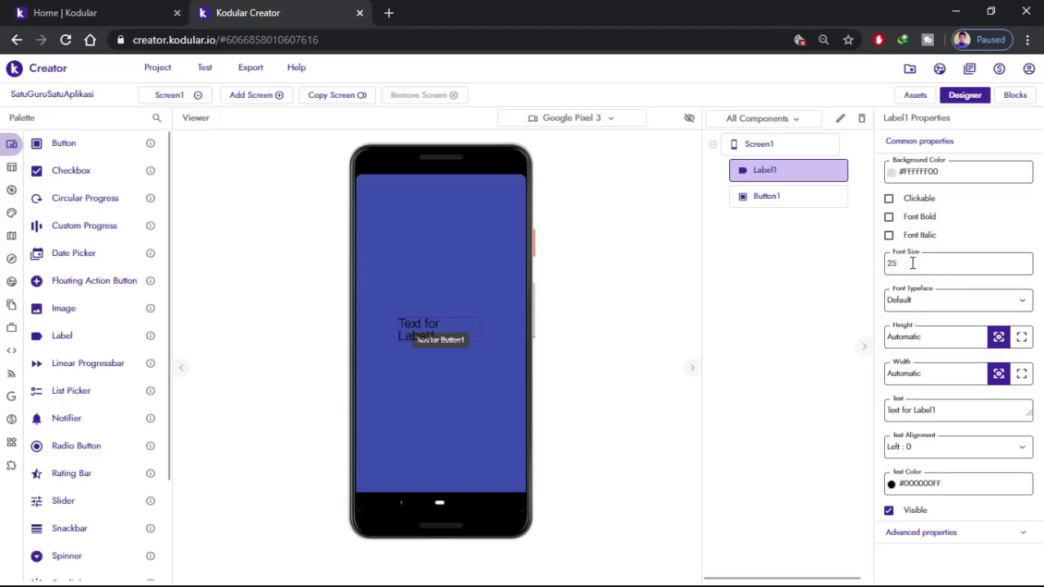
left_click(889, 219)
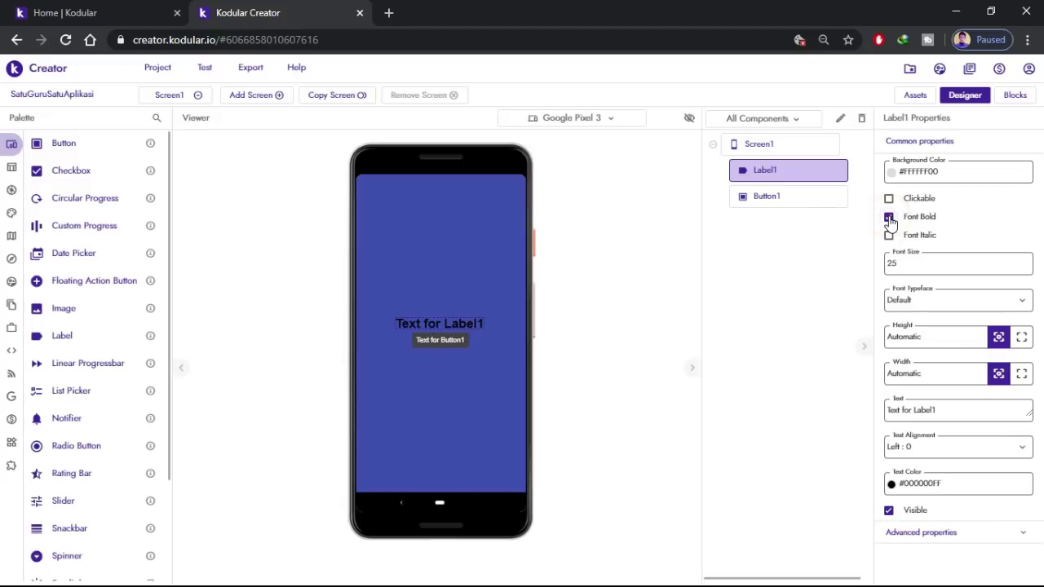
- Set the title label's text color to the default White, #FFFFFFFF
left_click(920, 487)
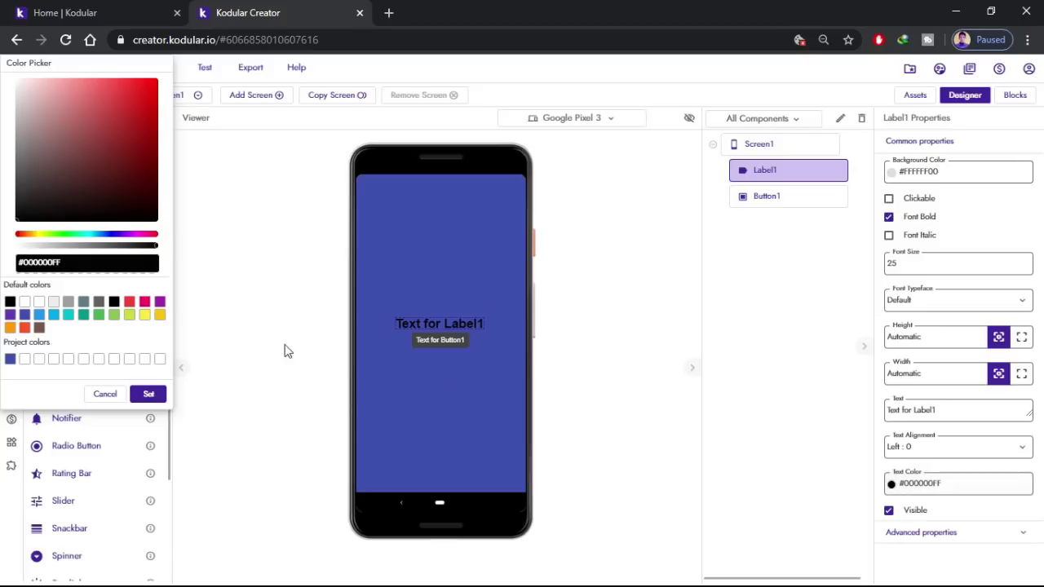
left_click(39, 302)
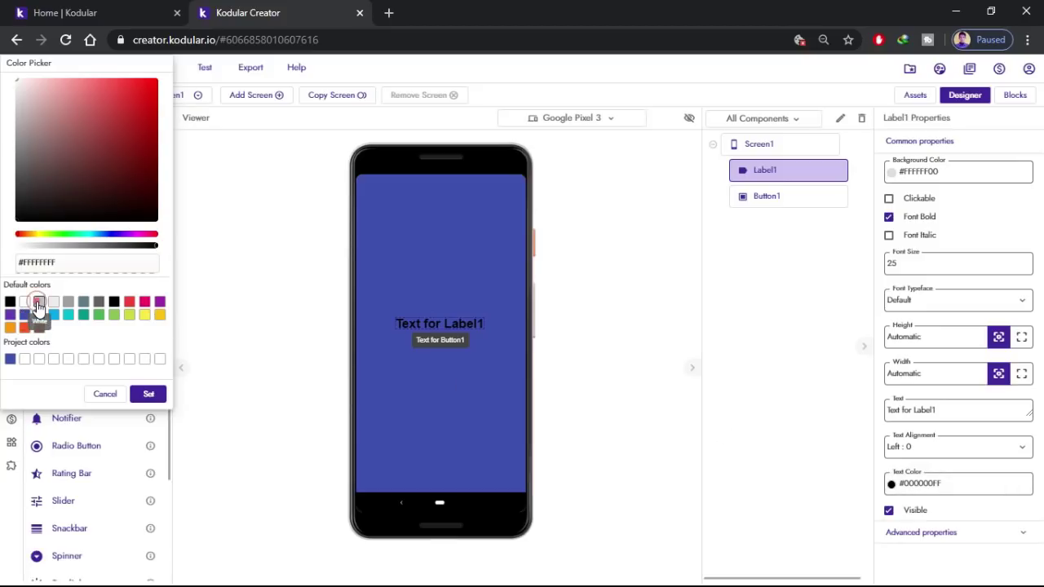
left_click(150, 395)
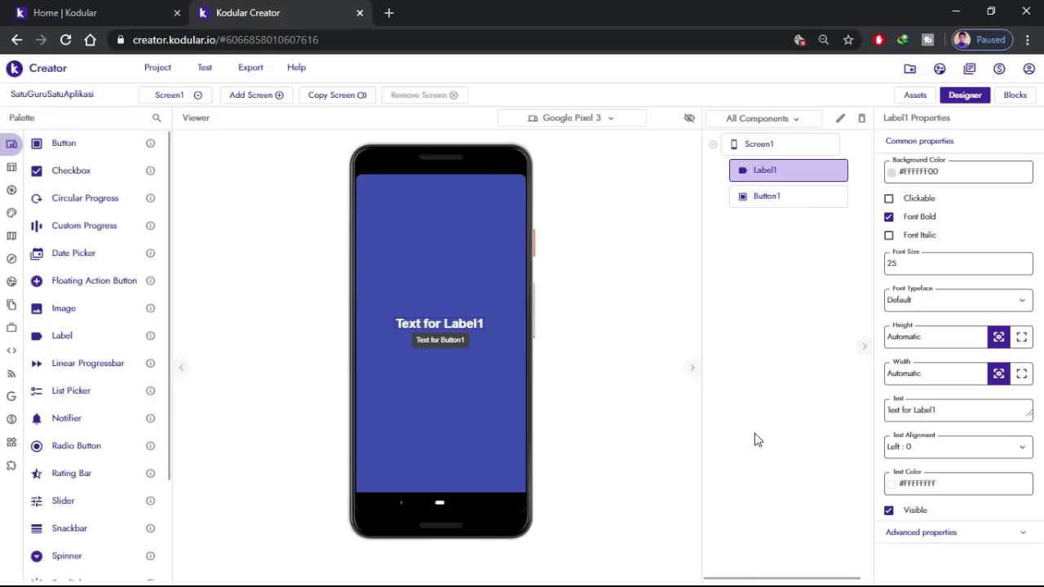
- Set the title label's font size to 30
left_click_drag(930, 265, 869, 267)
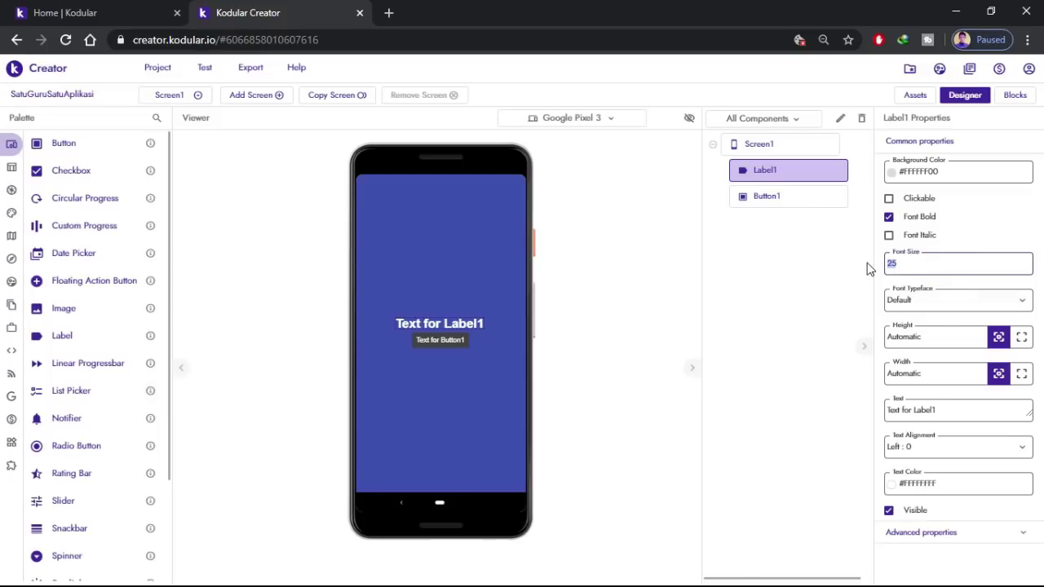
type("30")
key("Return")
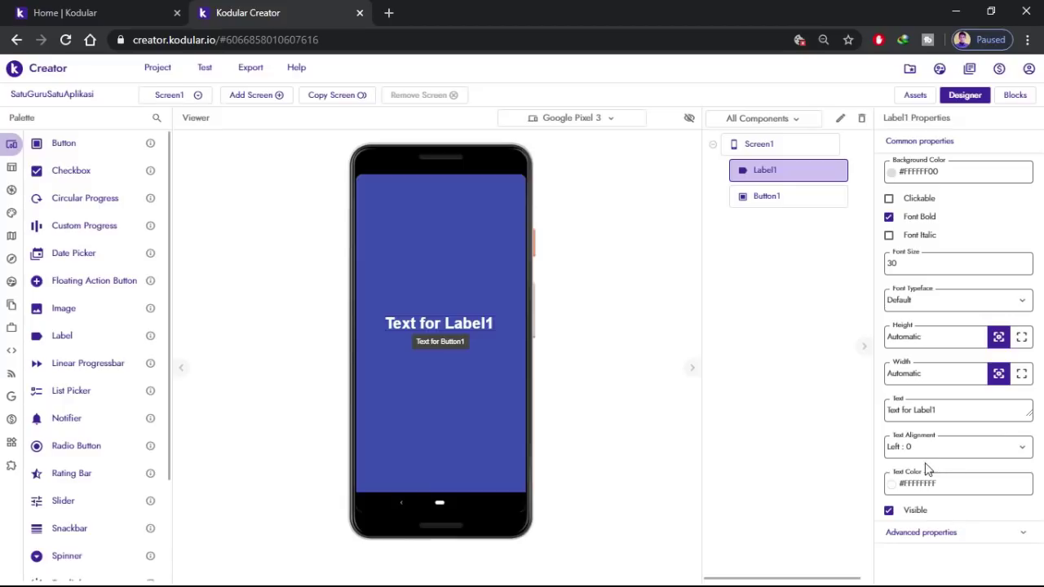
- Replace the title label's text with "ENSIKLOPEDIA DUNIA"
left_click(464, 324)
left_click_drag(960, 420, 863, 418)
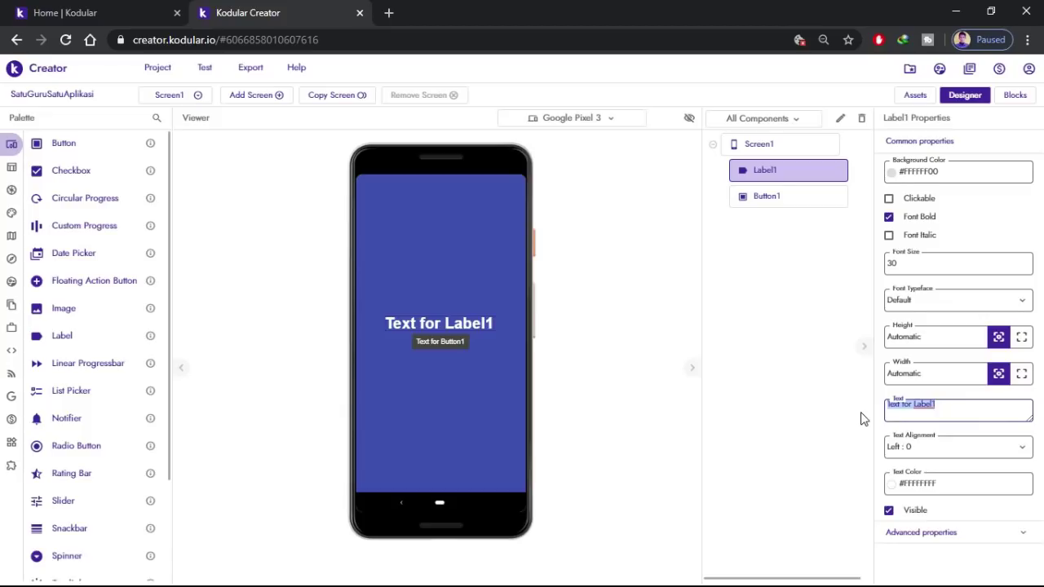
type("ENSIKLOPEDIA")
key("ctrl+a")
type("A DUNIA")
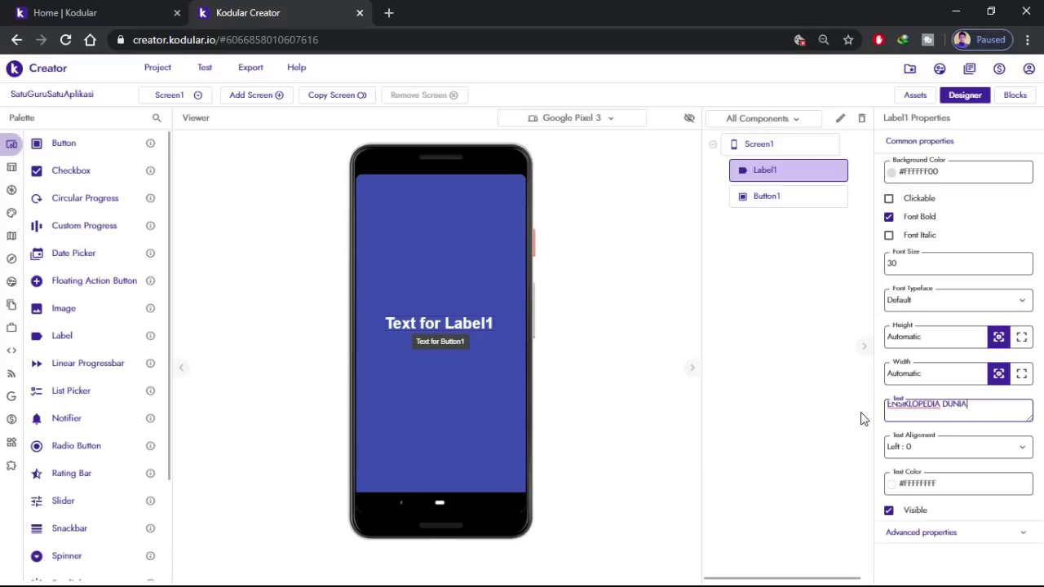
left_click(730, 414)
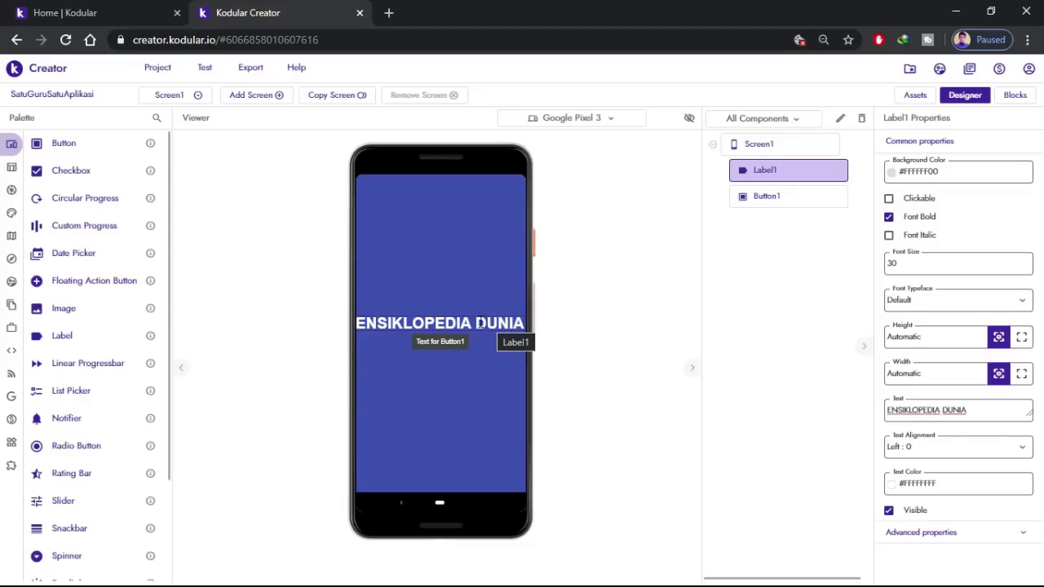
- Set the font size of the ENSIKLOPEDIA DUNIA label to 25
left_click(913, 262)
key("BackSpace")
key("BackSpace")
type("25")
key("Return")
left_click(586, 346)
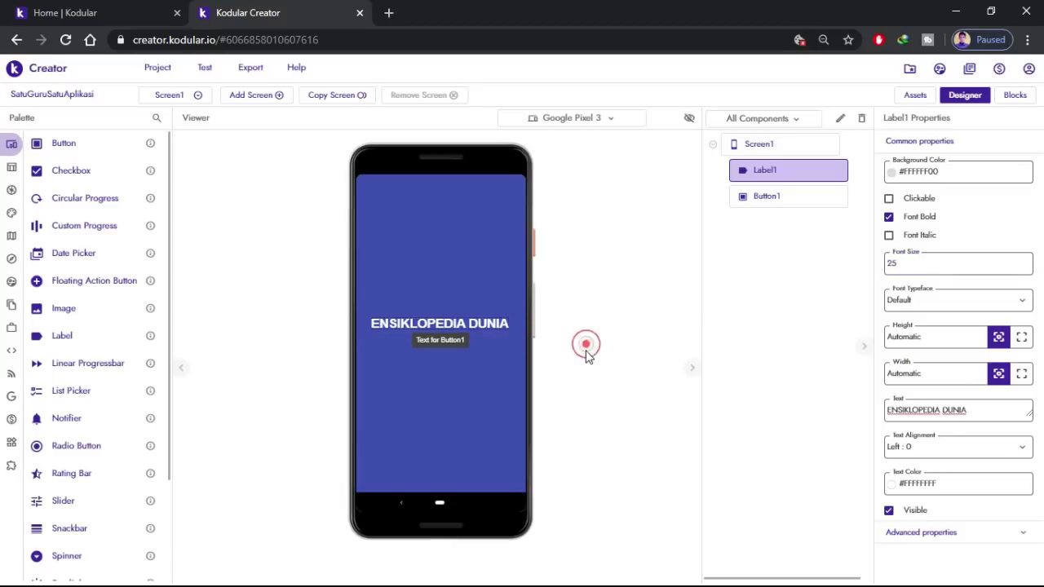
- Consult the layout diagram in Windows Photo Viewer and change the text of the button on Screen1 to "BACA"
left_click(435, 341)
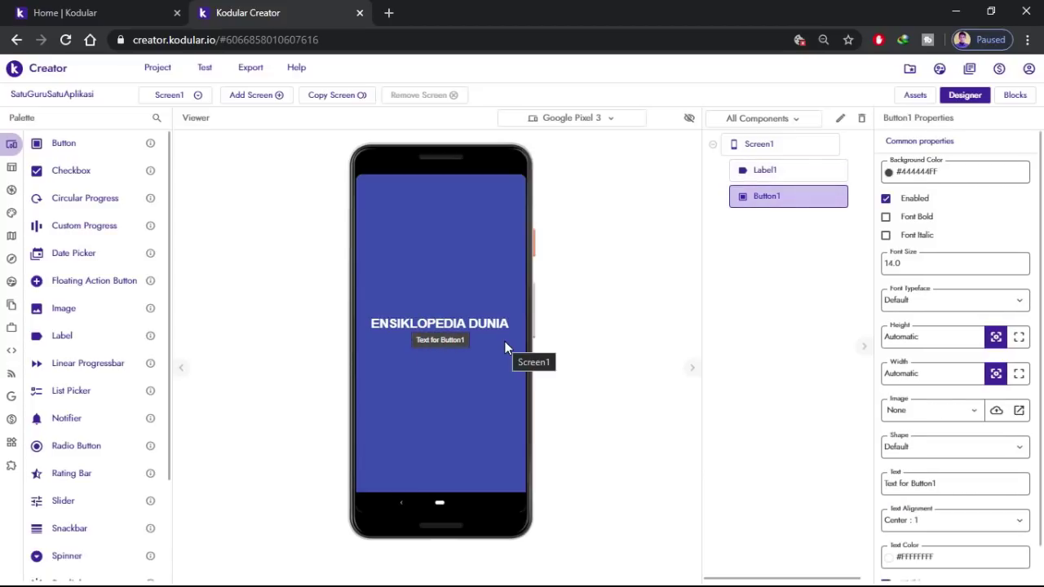
key("alt+Tab")
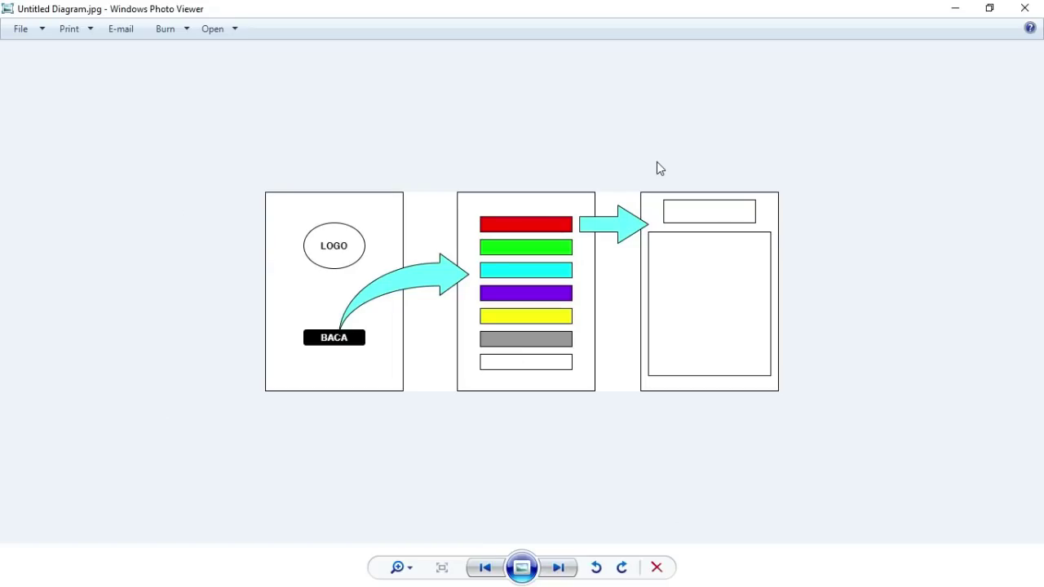
key("alt+Tab")
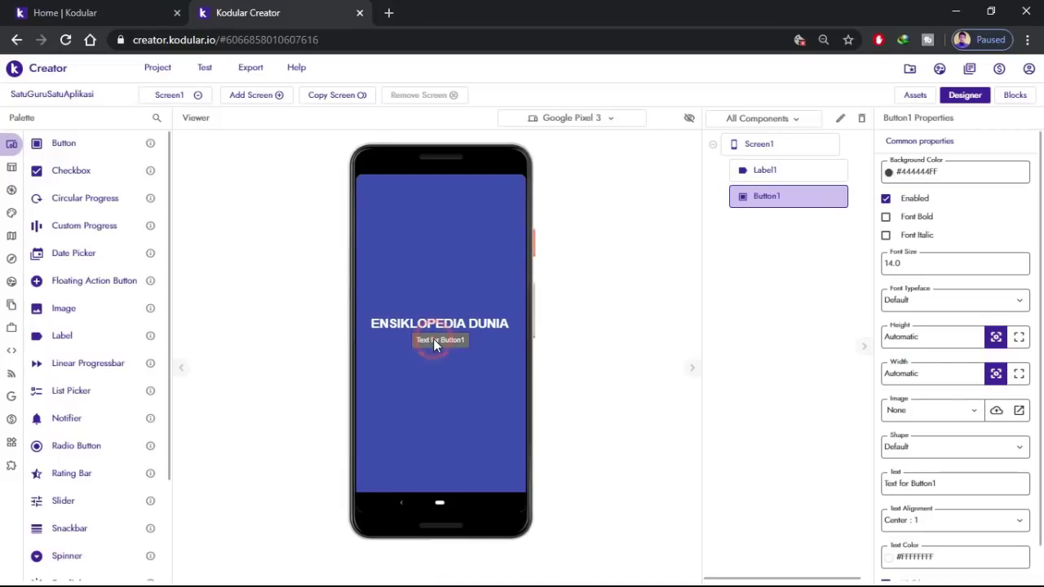
left_click(960, 488)
left_click(798, 196)
left_click(958, 487)
double_click(958, 487)
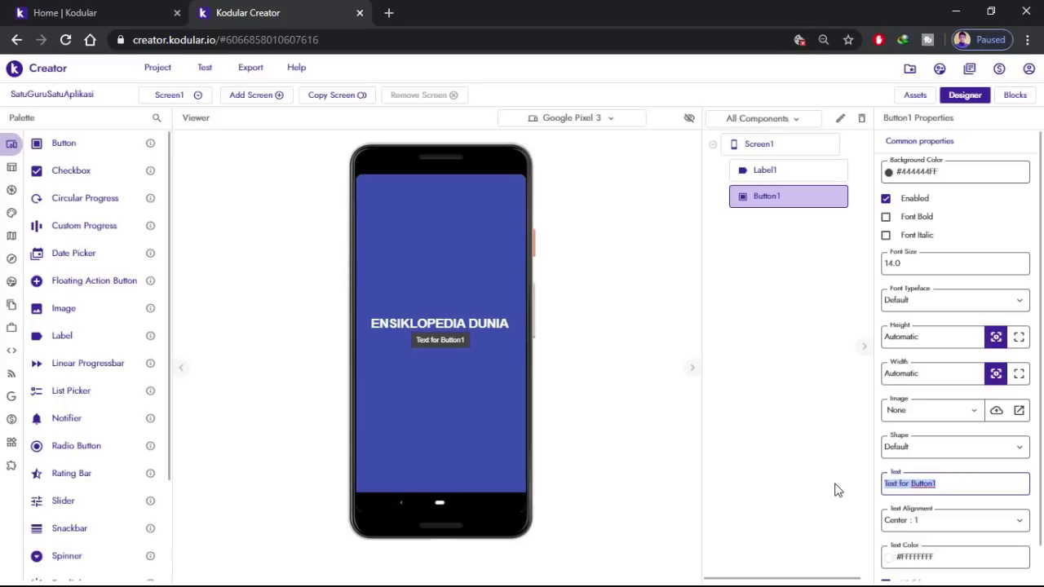
type("BACA")
left_click(614, 347)
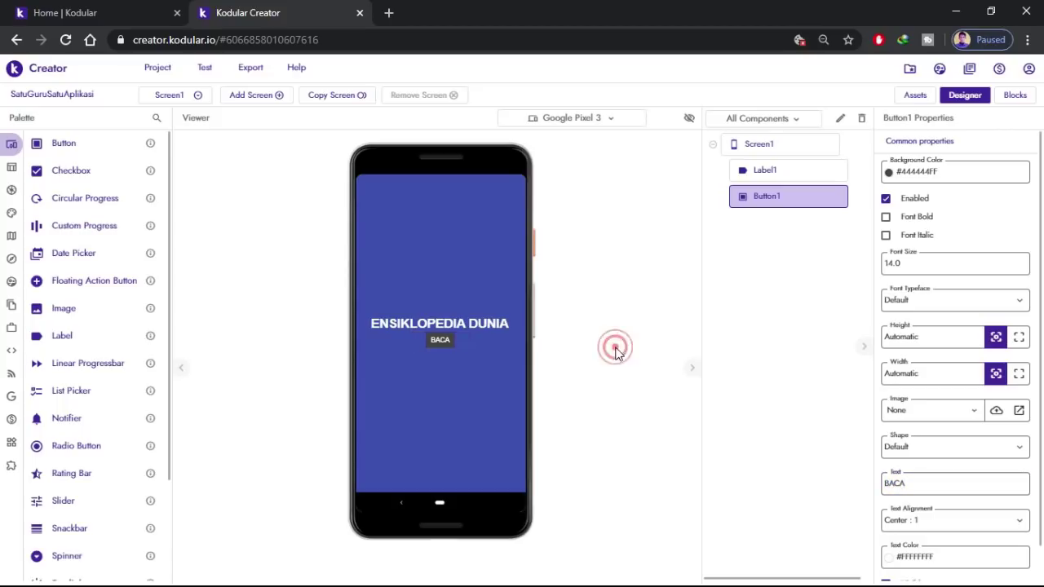
- Set the BACA button's height to 40px and its width to 150px
left_click(455, 346)
left_click_drag(938, 337, 844, 343)
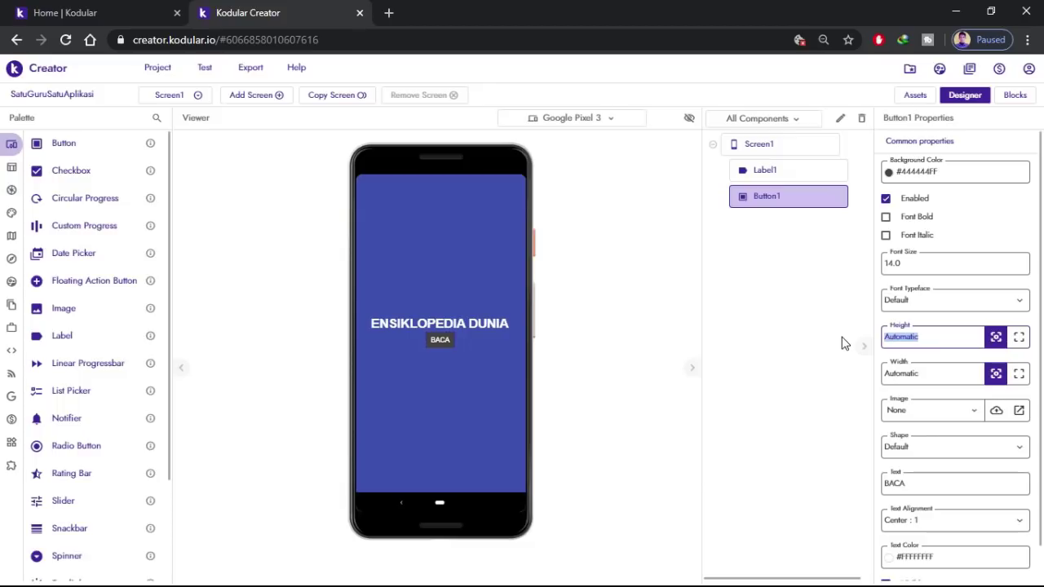
type("40")
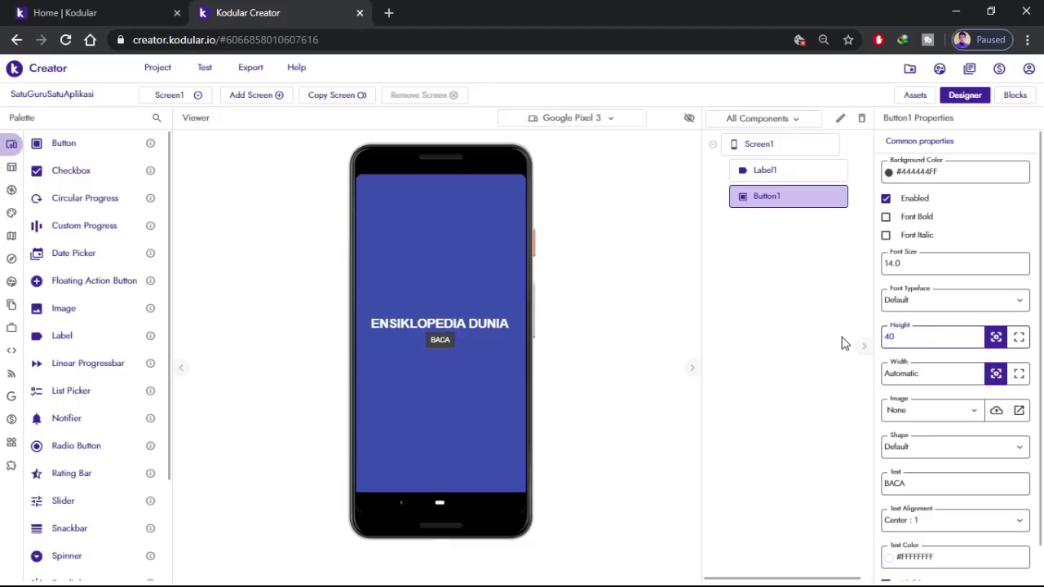
type("PX")
key("Return")
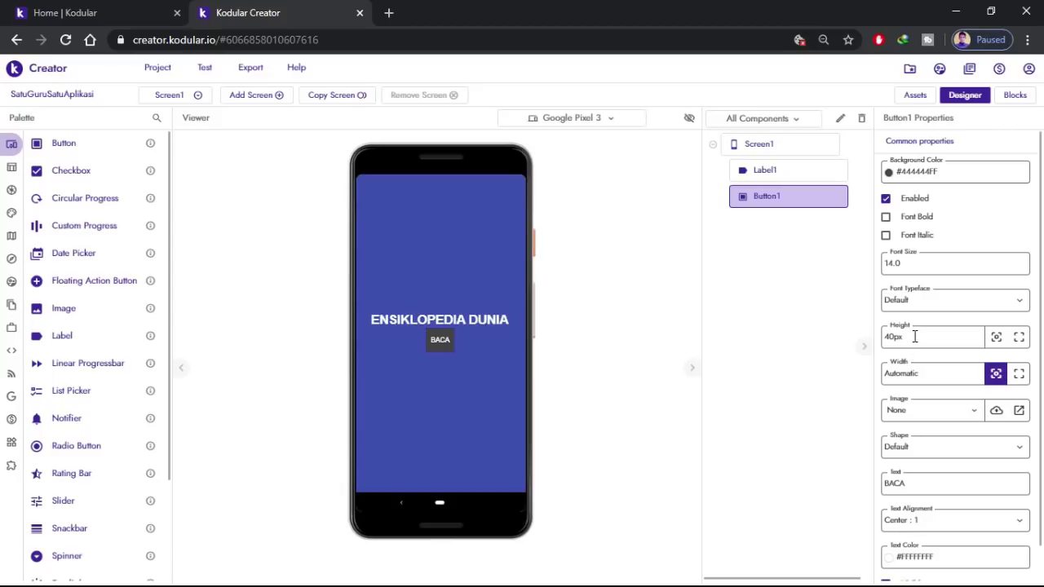
double_click(937, 374)
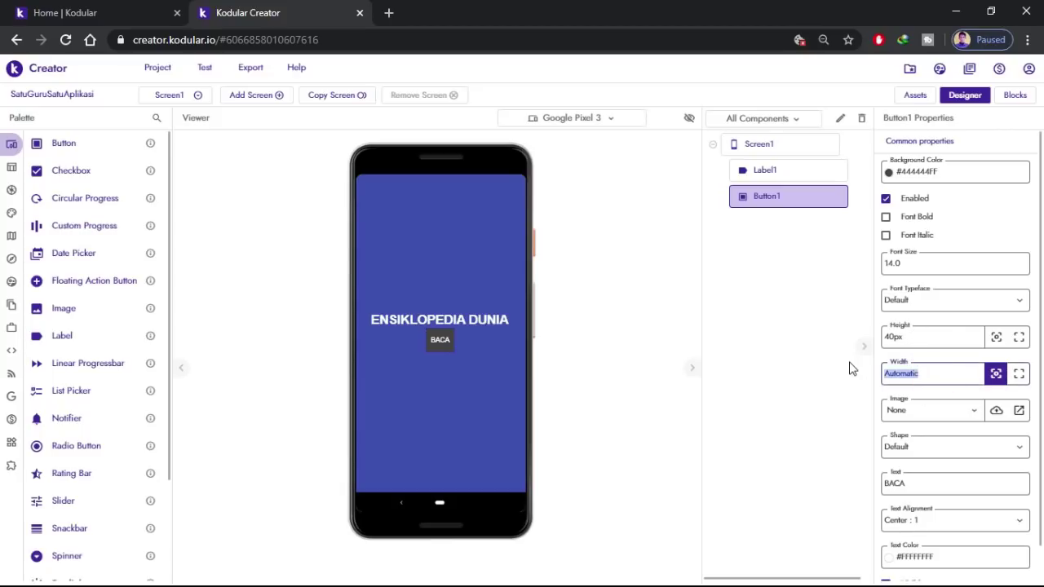
type("150PX")
key("Return")
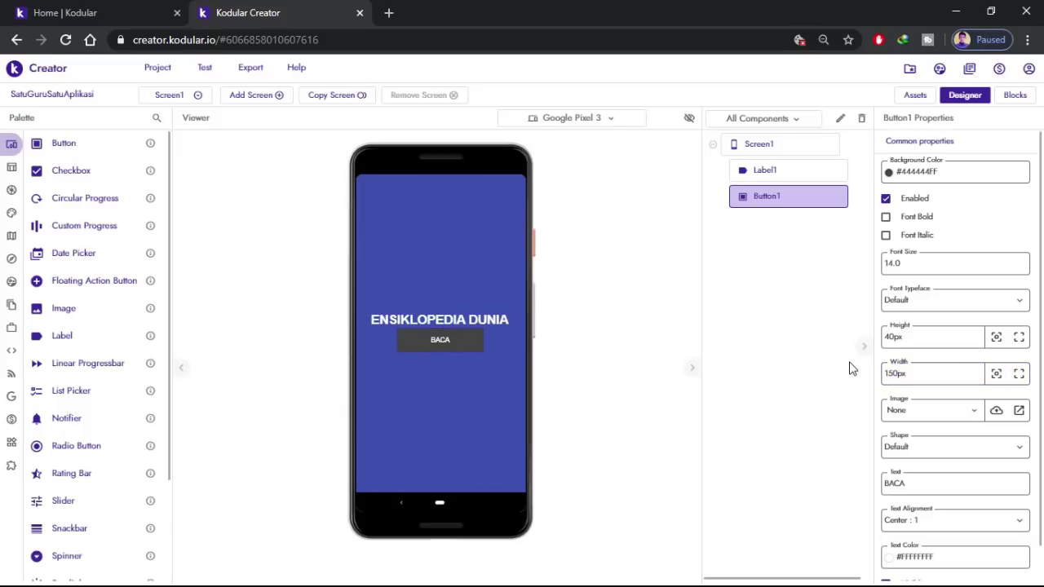
- Try a font size of 16 on the BACA button and settle on 20
left_click(441, 341)
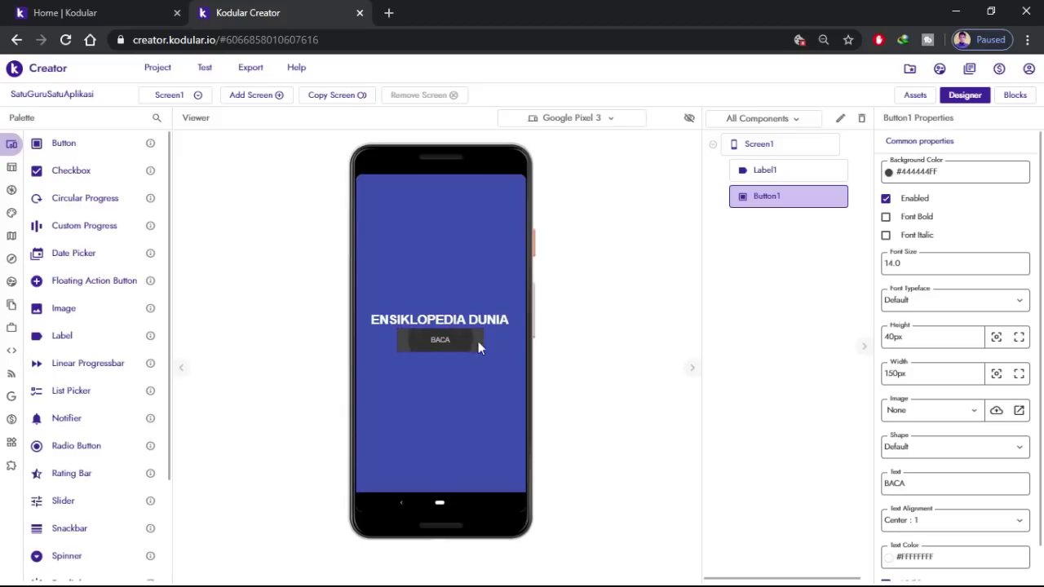
double_click(927, 261)
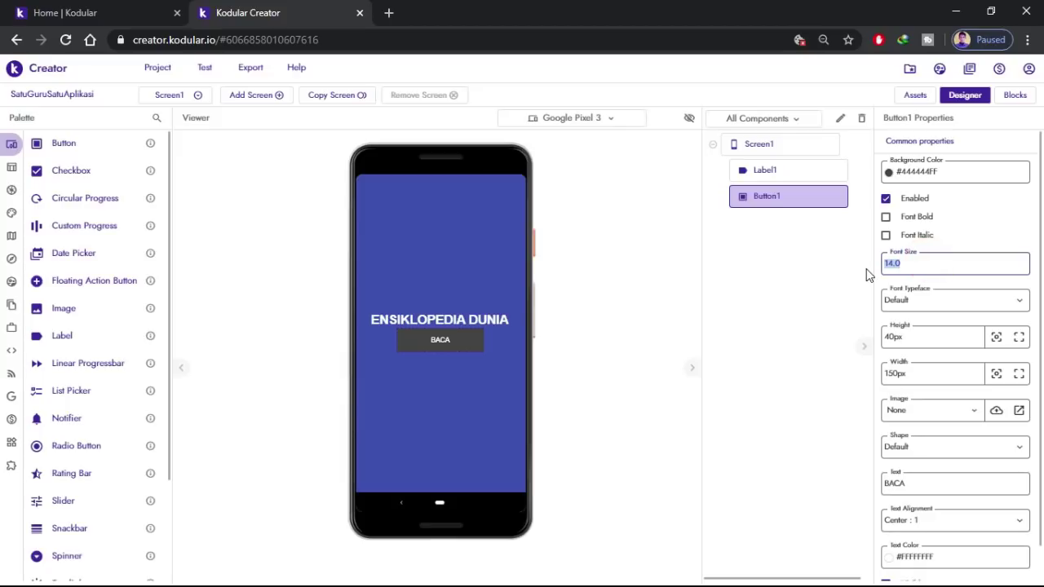
type("16")
left_click(869, 275)
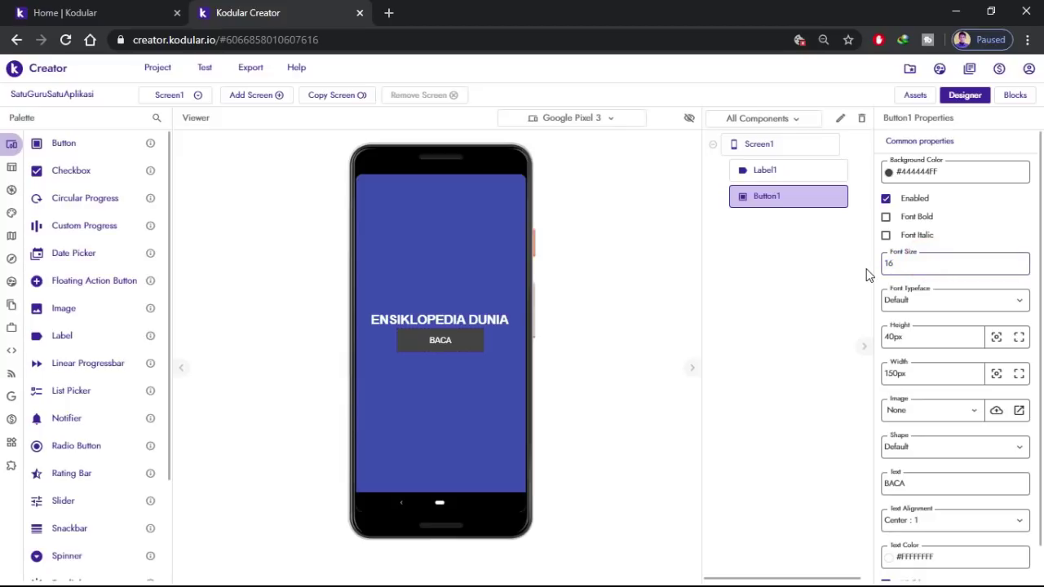
double_click(928, 264)
type("20")
left_click(863, 271)
left_click(478, 344)
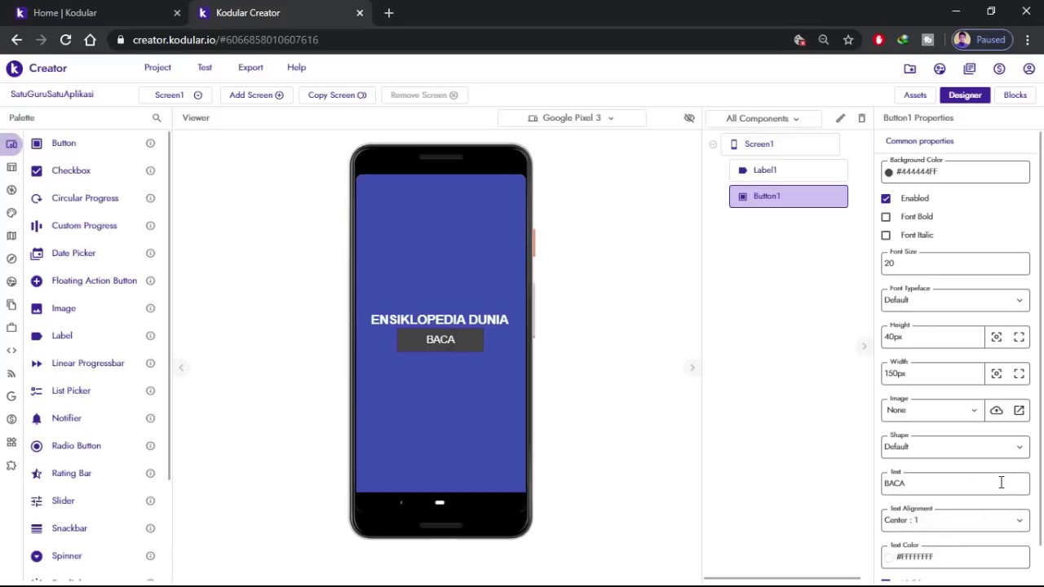
- Set the BACA button's shape to Rounded and its width to 100px
scroll(1002, 483, "down", 1)
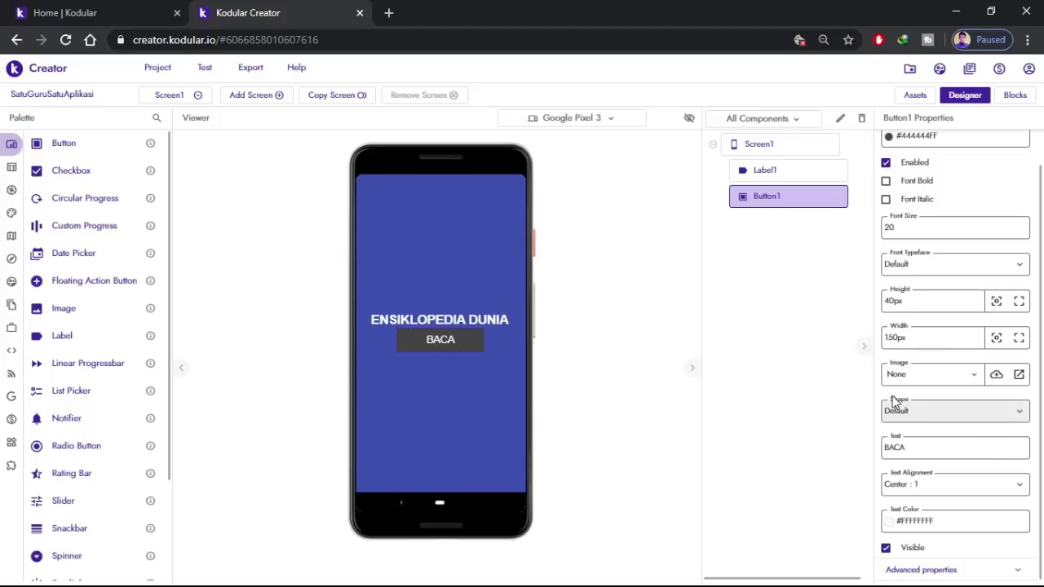
left_click(1019, 413)
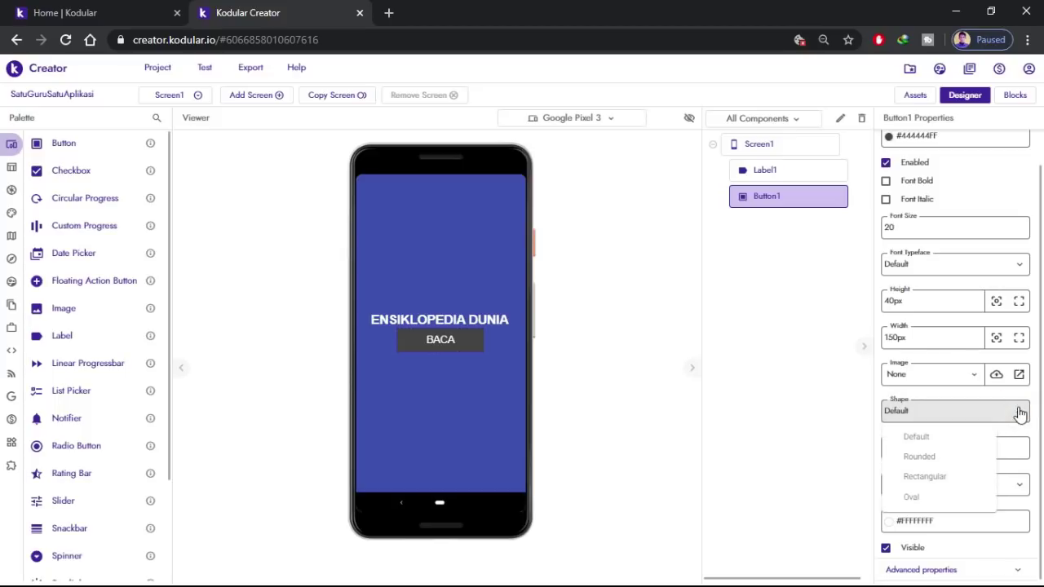
left_click(937, 458)
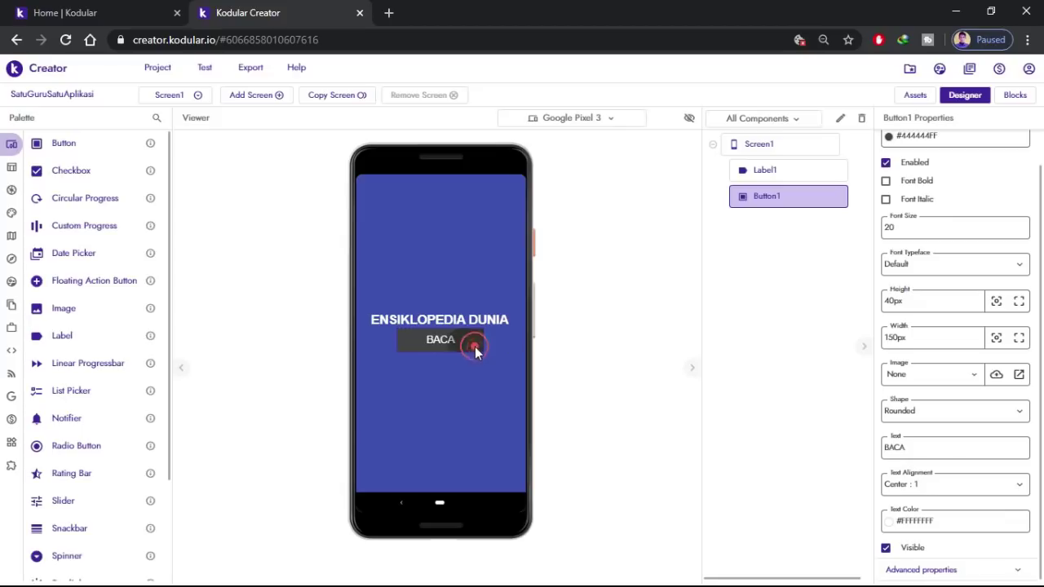
left_click_drag(920, 337, 836, 350)
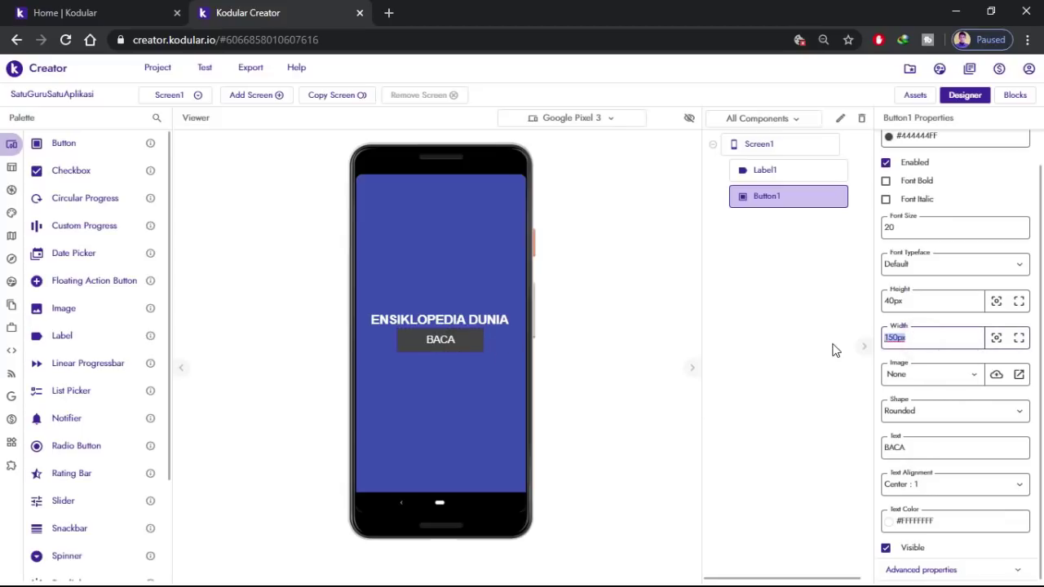
type("100px")
key("Return")
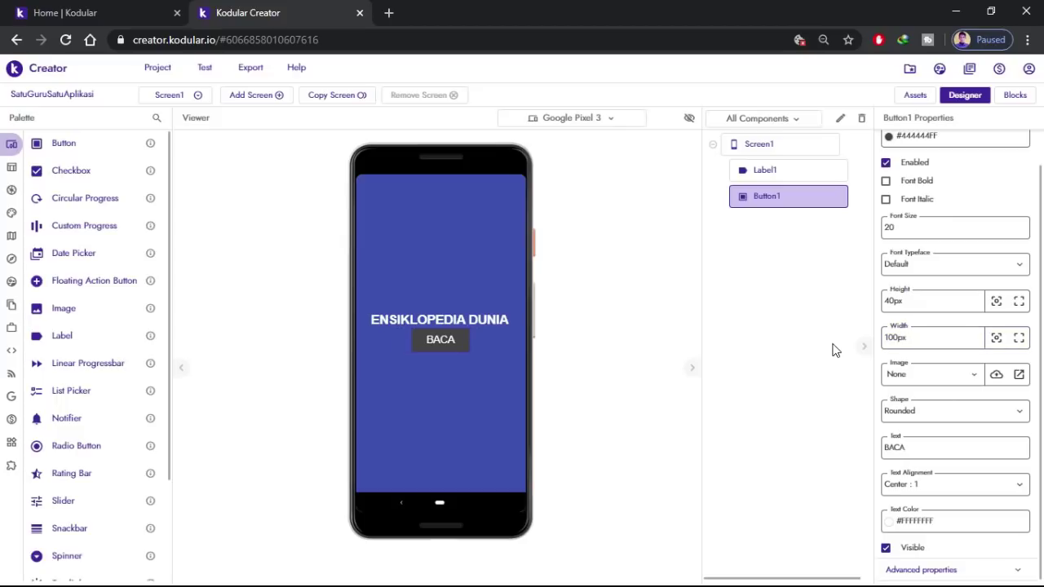
left_click(586, 351)
- Add a Space layout component between the ENSIKLOPEDIA DUNIA label and the BACA button
scroll(114, 369, "down", 2)
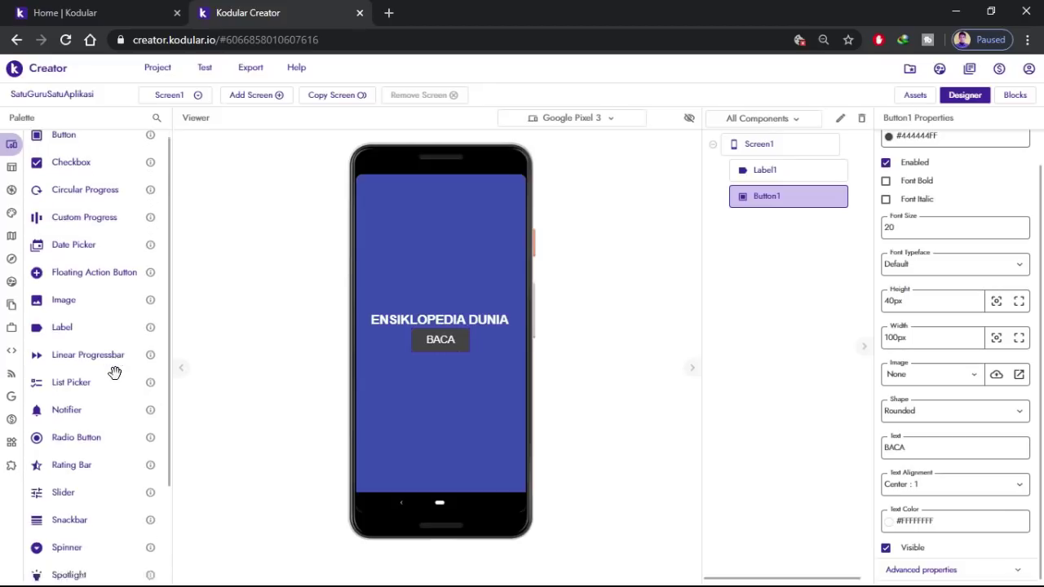
scroll(98, 280, "up", 2)
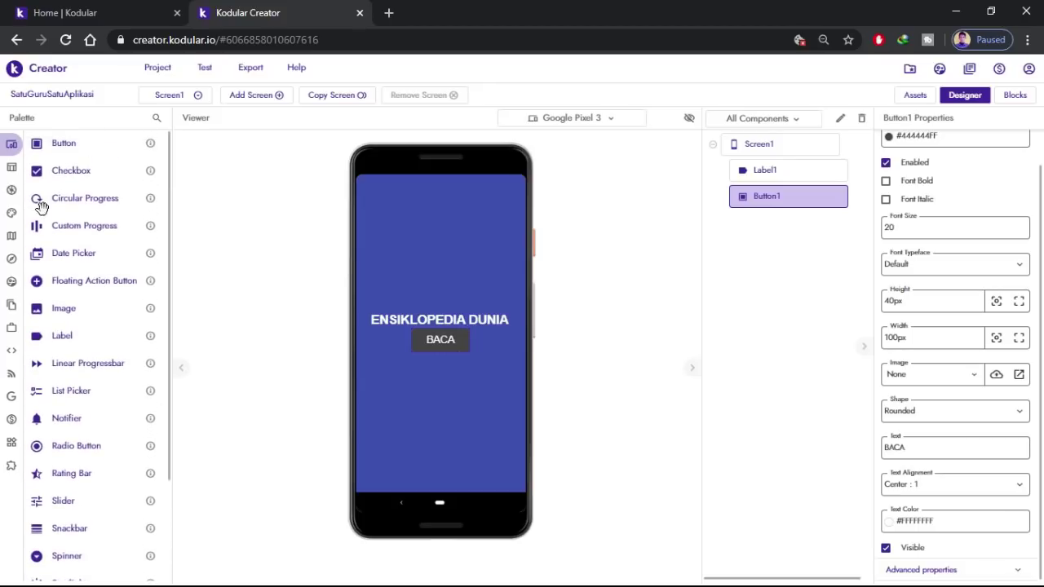
left_click(26, 173)
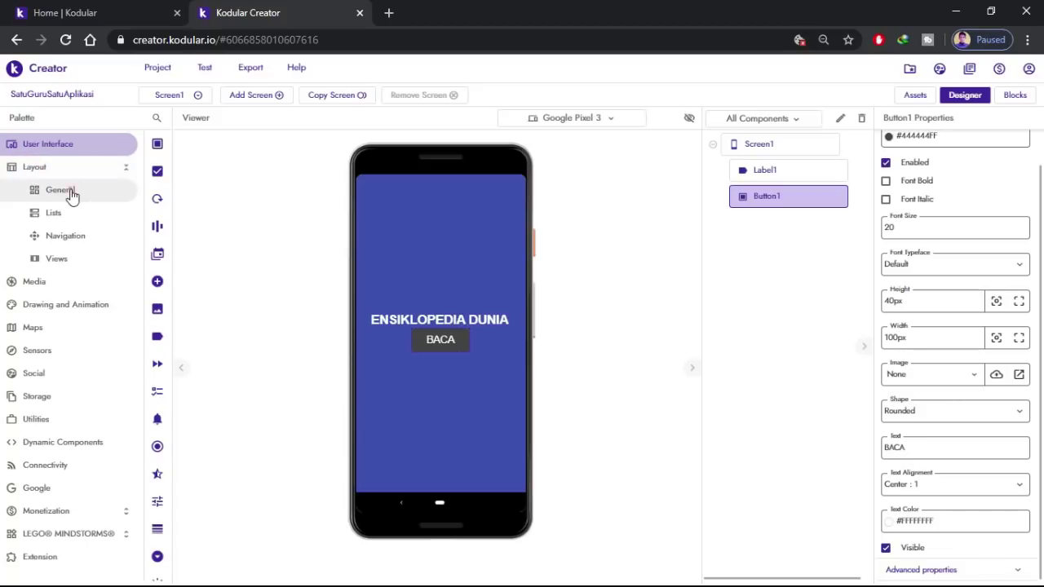
left_click(66, 193)
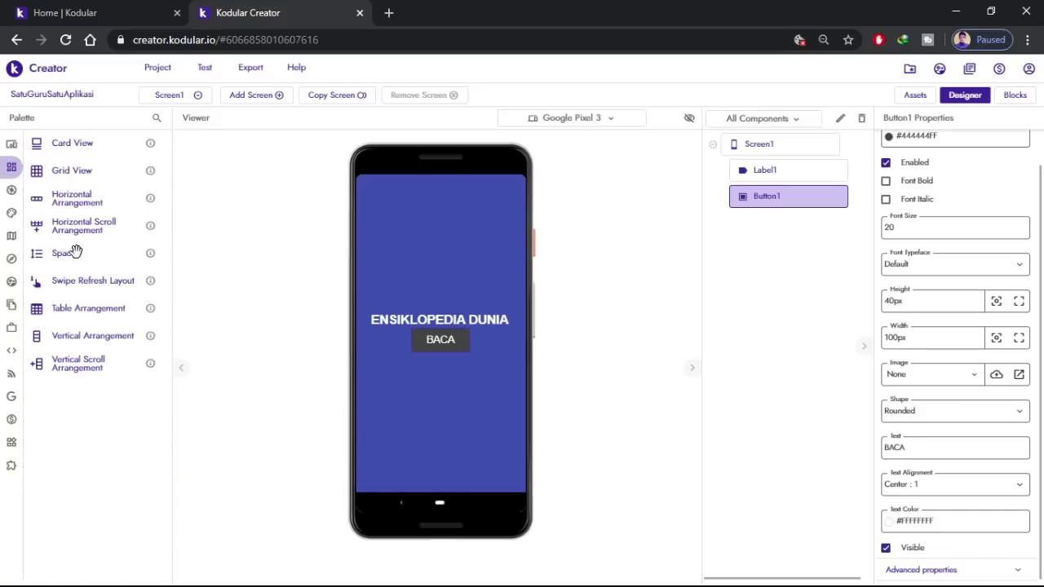
left_click_drag(99, 260, 424, 328)
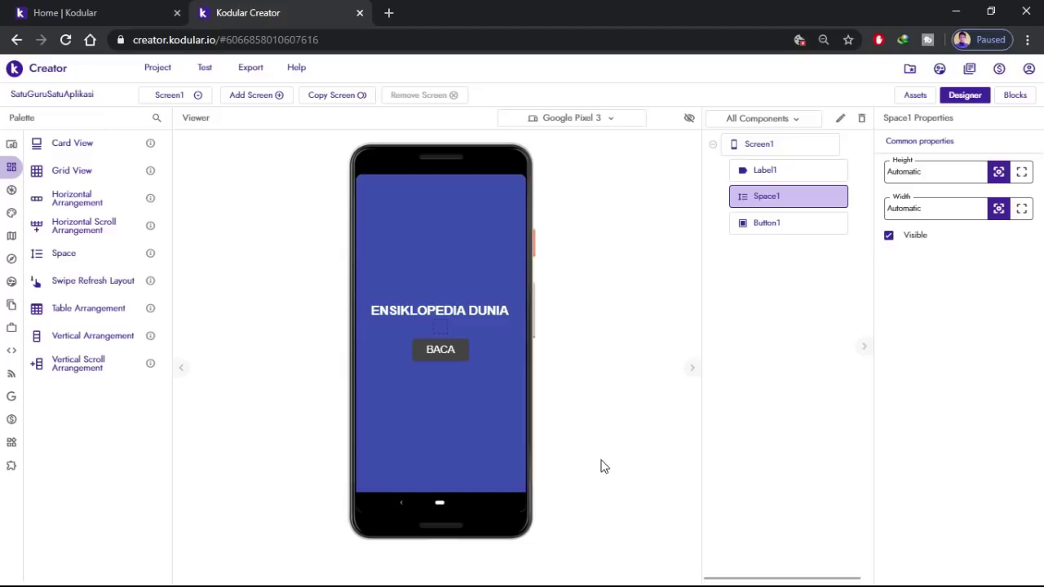
- Set the height of the Space component between the label and the button to 100px
left_click(444, 331)
left_click(767, 203)
double_click(938, 173)
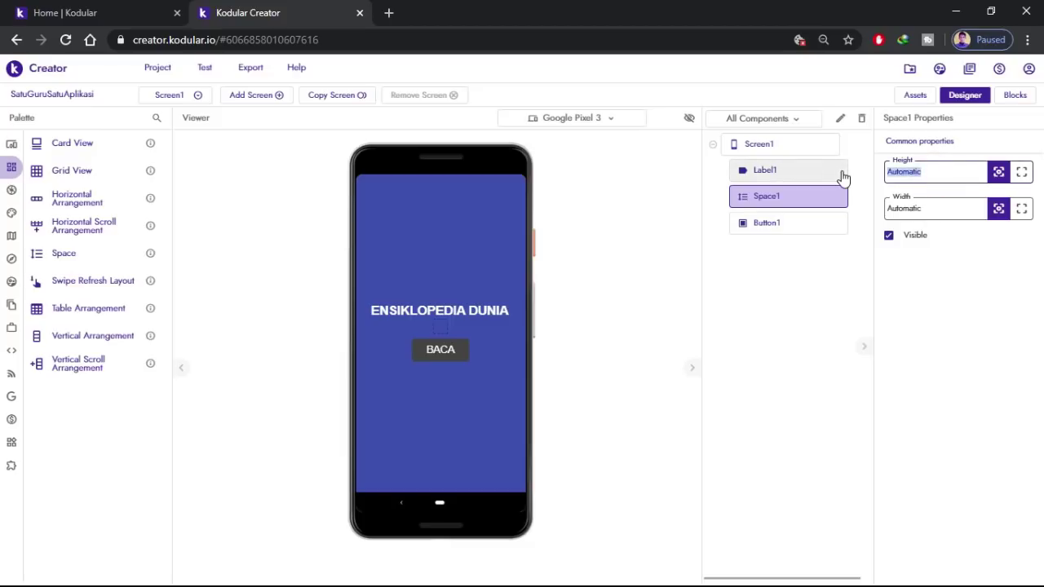
type("100PX")
key("Return")
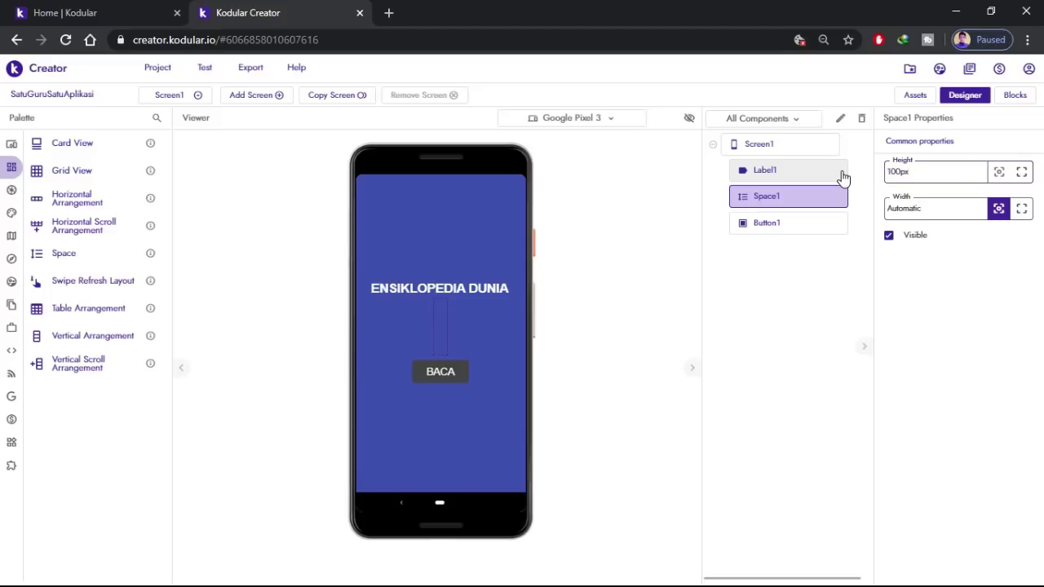
- Add a Space component above the ENSIKLOPEDIA DUNIA label and set its height to 100px
left_click(615, 312)
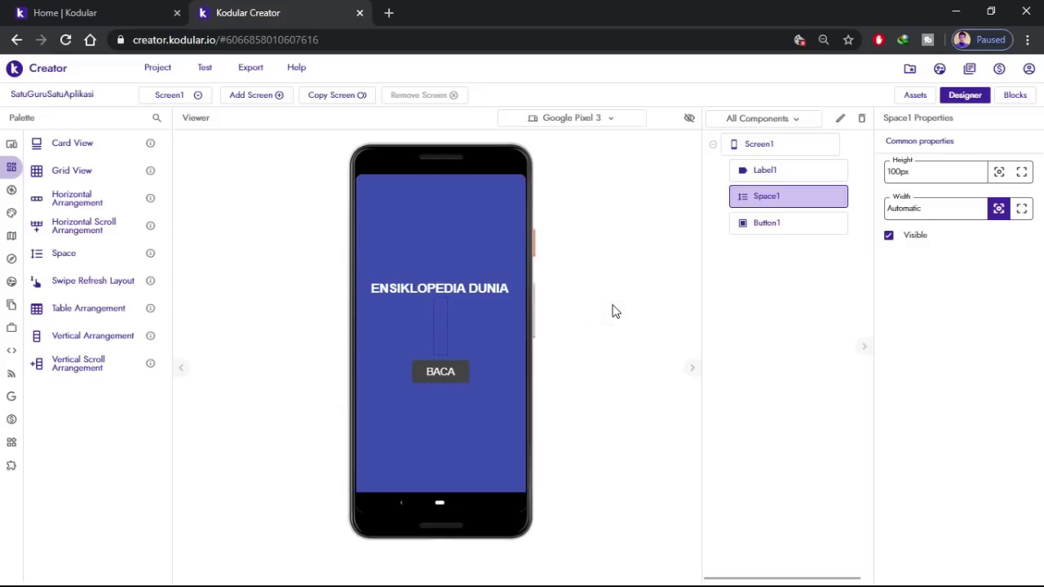
left_click(440, 338)
left_click_drag(64, 253, 442, 246)
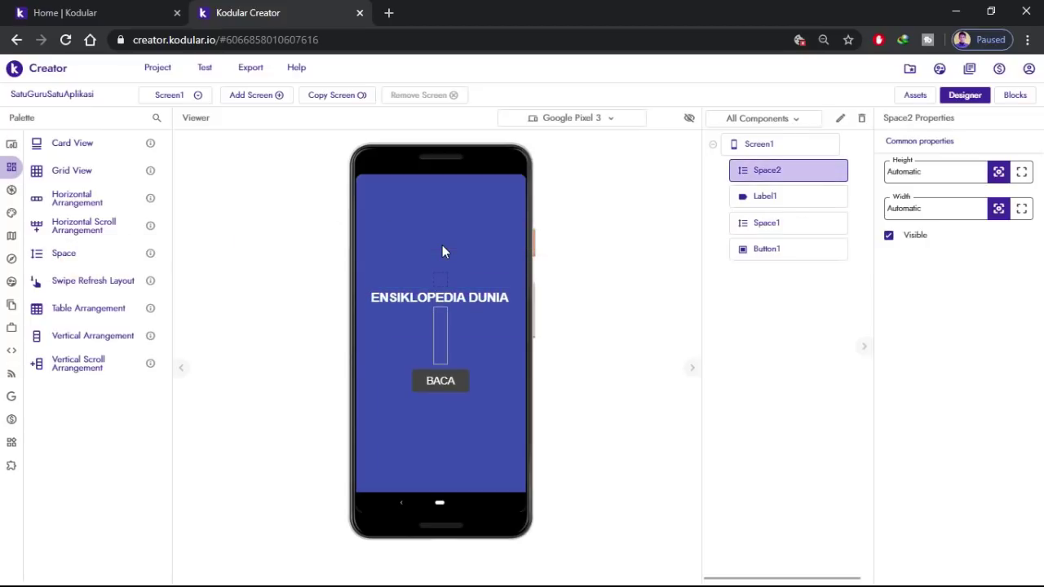
double_click(927, 172)
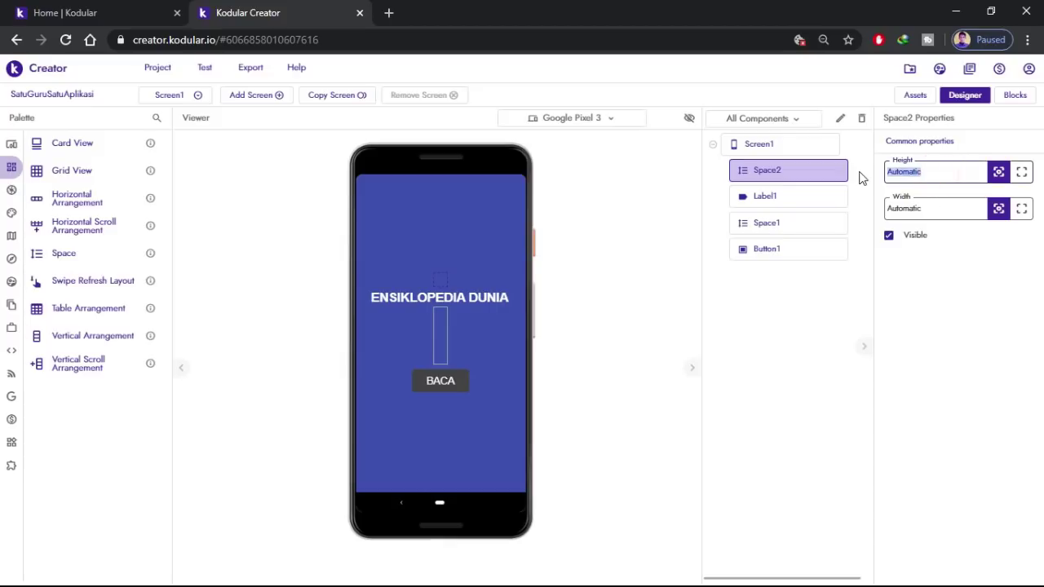
type("100PX")
key("Return")
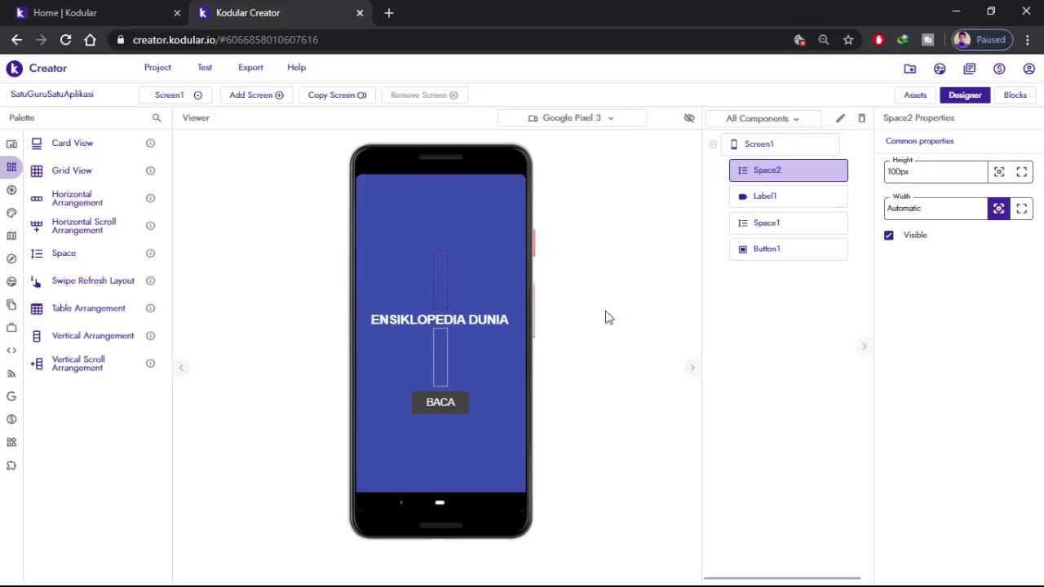
- Set the height of the Space component between the label and the BACA button to 200px
left_click(442, 359)
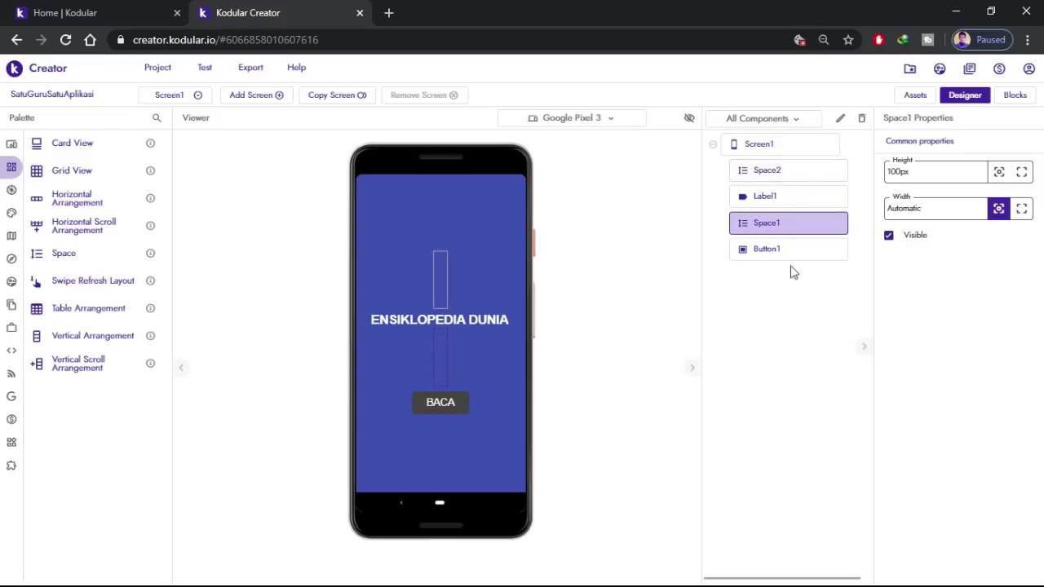
left_click(934, 172)
type("200PX")
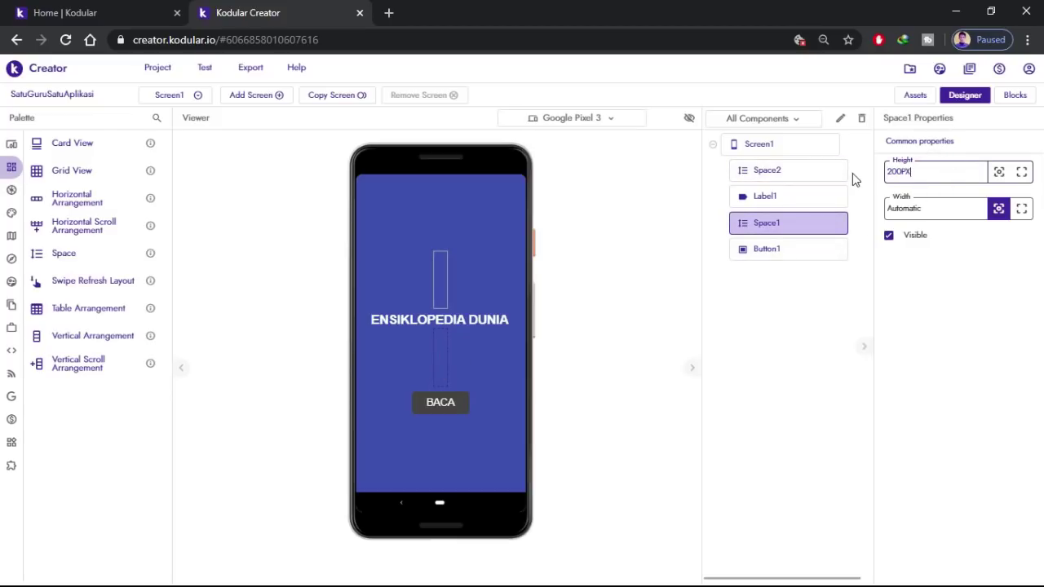
key("Return")
left_click(587, 381)
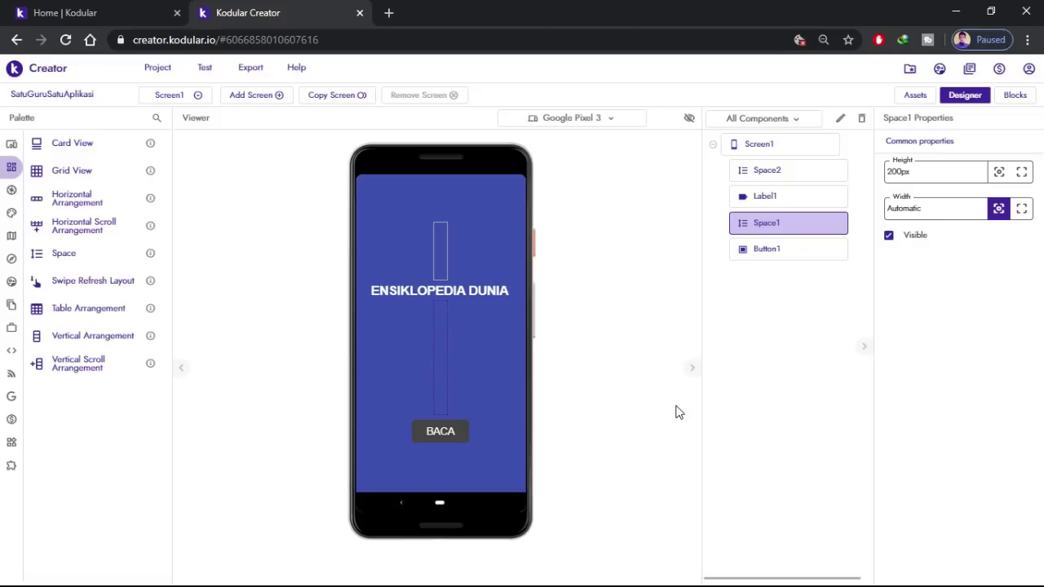
- Delete both Space components and the ENSIKLOPEDIA DUNIA label from Screen1, keeping only the BACA button
left_click(617, 219)
left_click(439, 249)
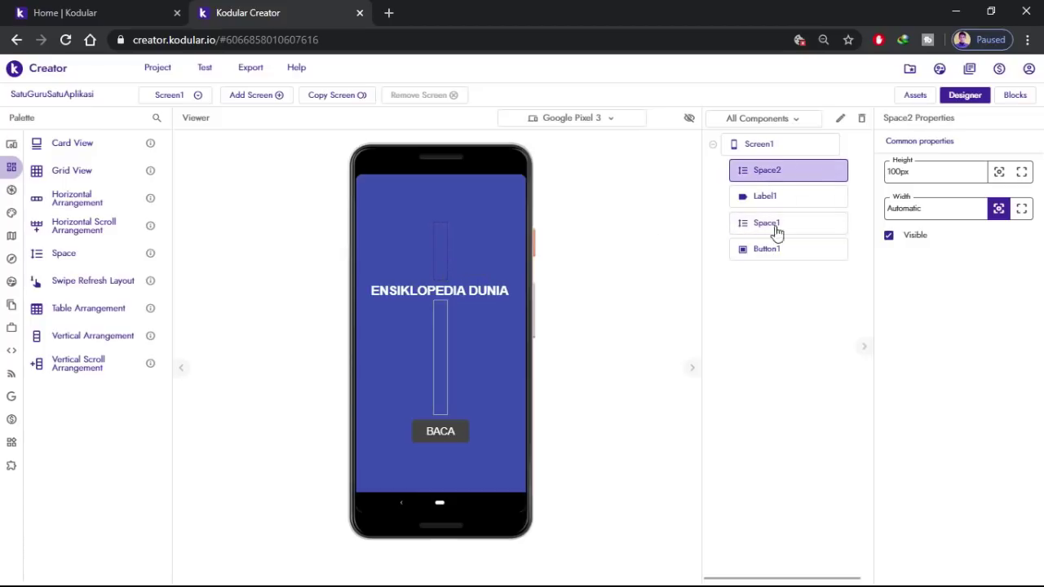
left_click(863, 120)
left_click(611, 370)
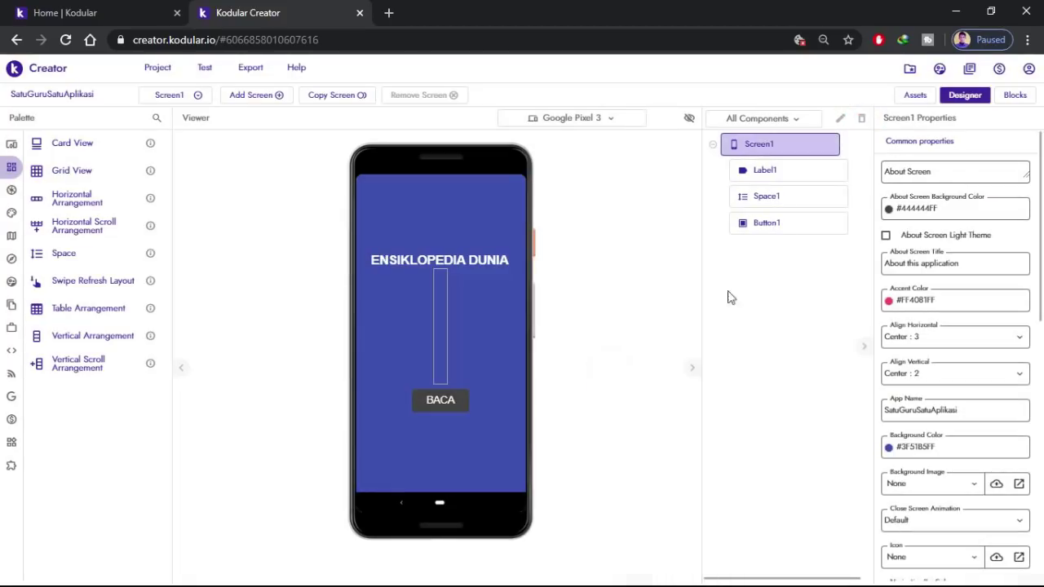
left_click(763, 173)
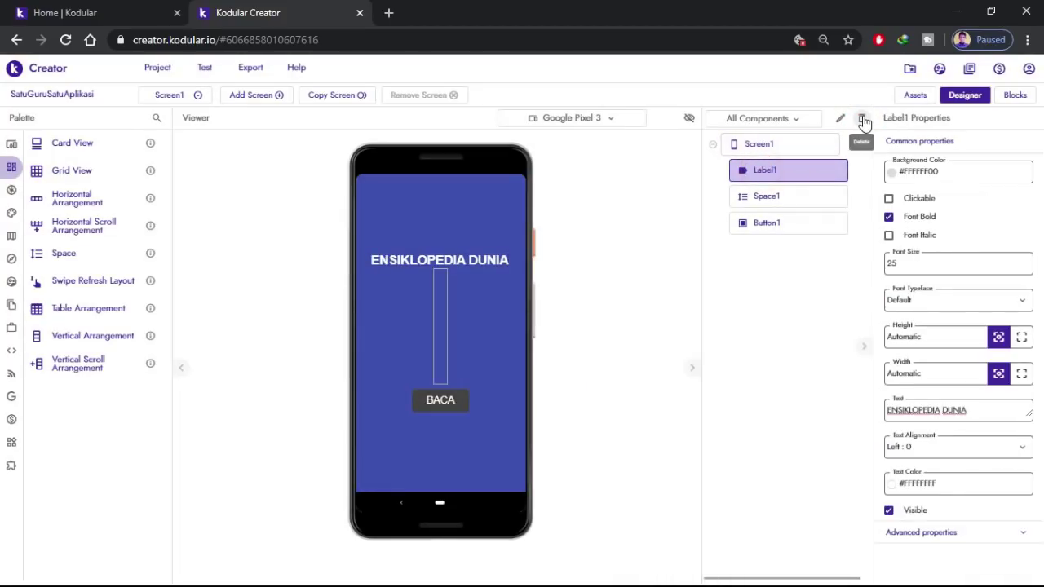
left_click(862, 121)
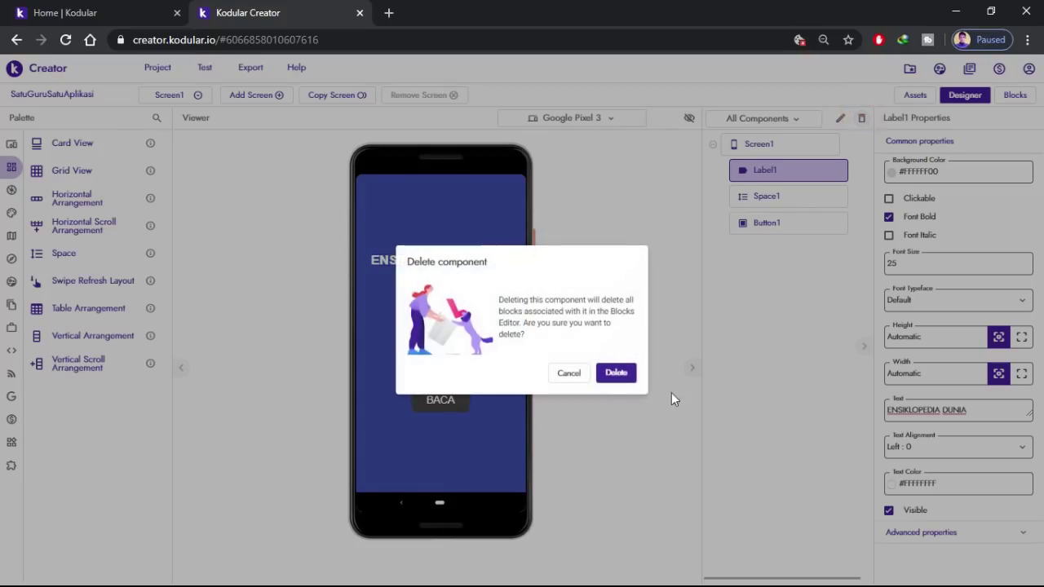
left_click(616, 373)
left_click(781, 173)
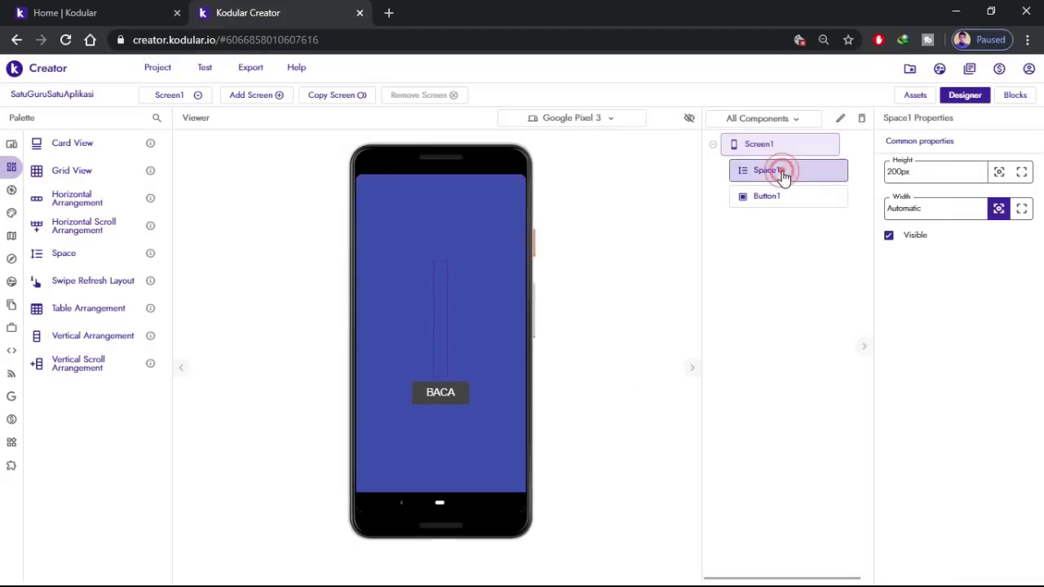
left_click(861, 118)
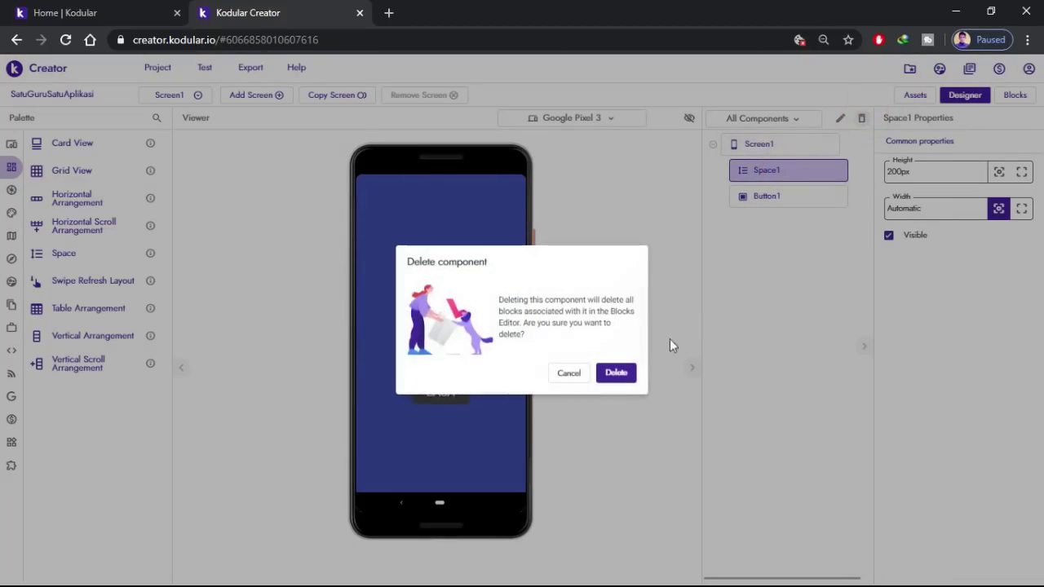
left_click(614, 374)
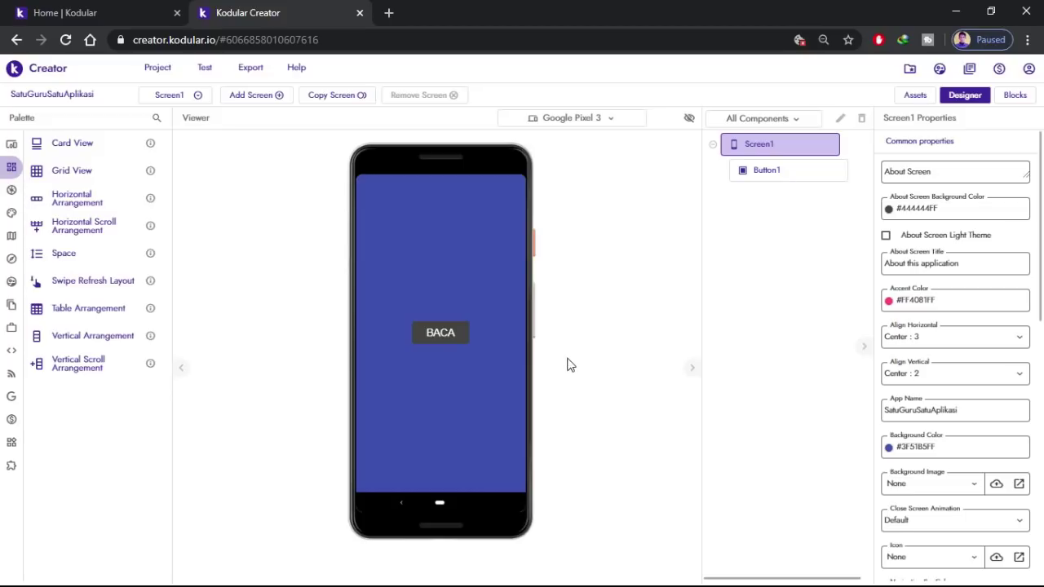
- Switch to Untitled Diagram.jpg in Windows Photo Viewer and examine the planned layout of the first screen
key("alt+Tab")
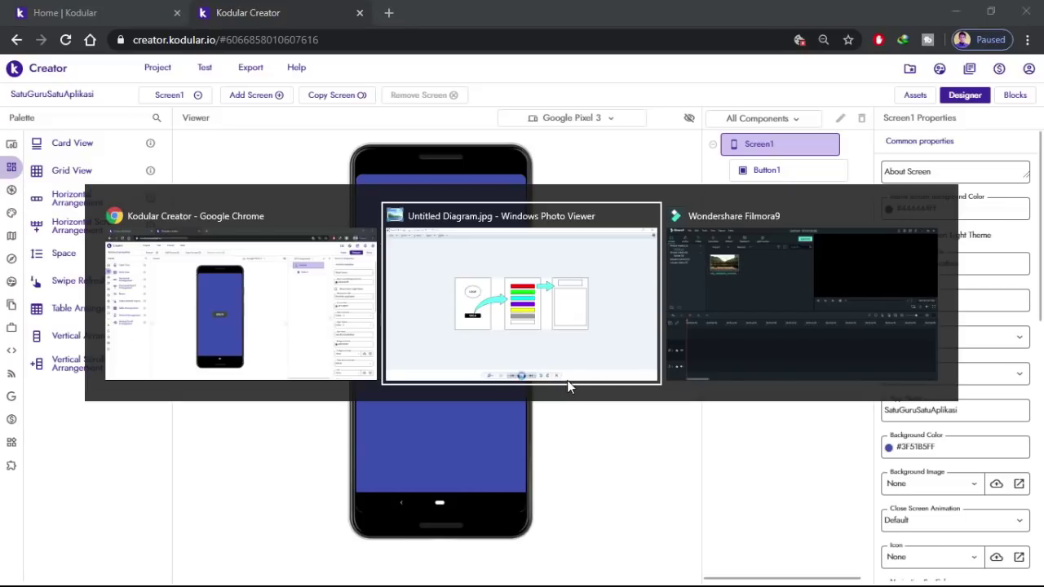
key("alt+Tab")
key("alt+Tab")
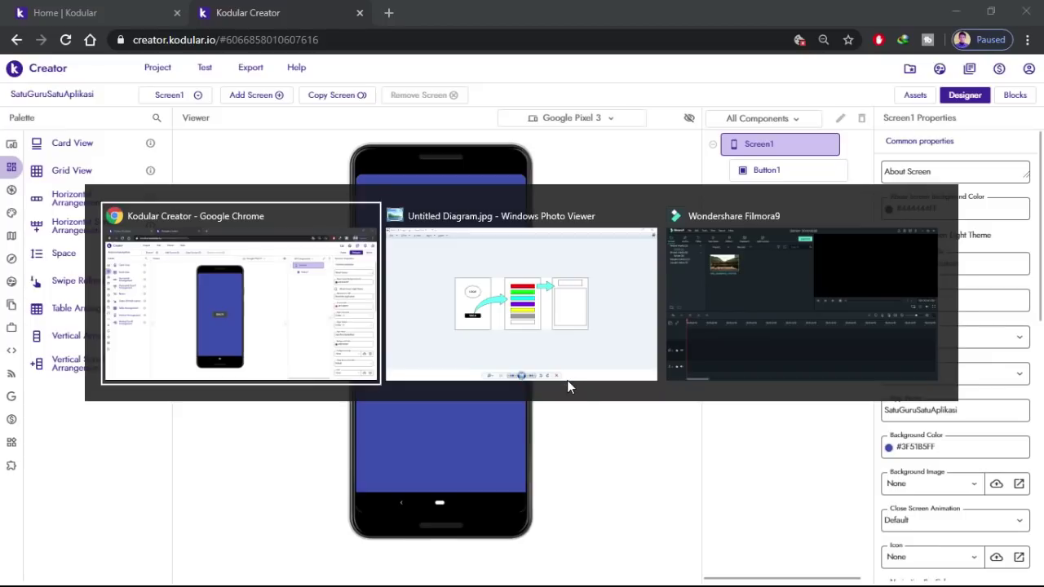
left_click(567, 380)
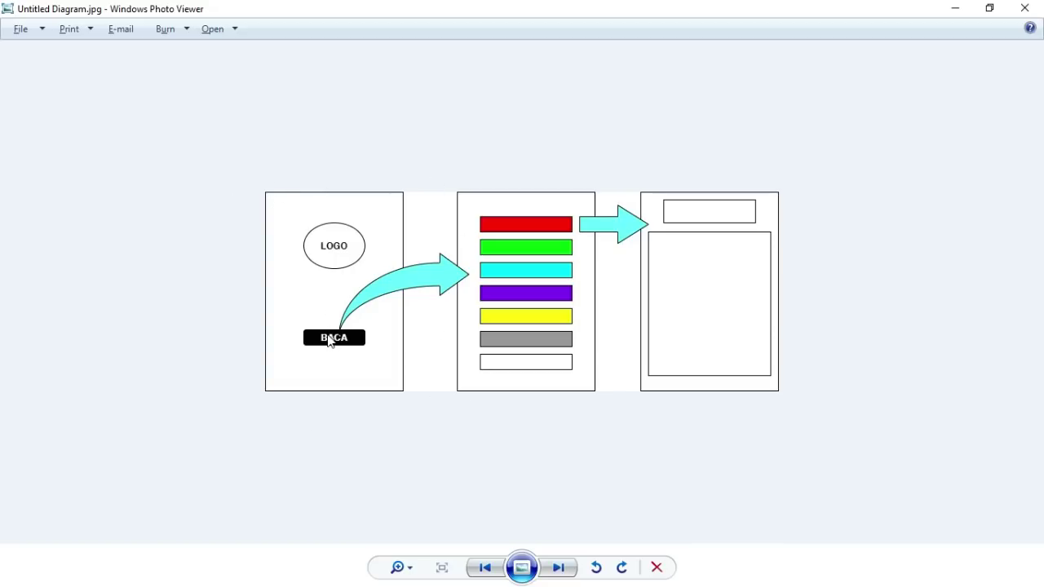
- In File Explorer, locate Cover Book.jpg in D:\WEBSITE\Bahan Apk\7 Keajaiban Dunia\Bahan Aplikasi
key("super+e")
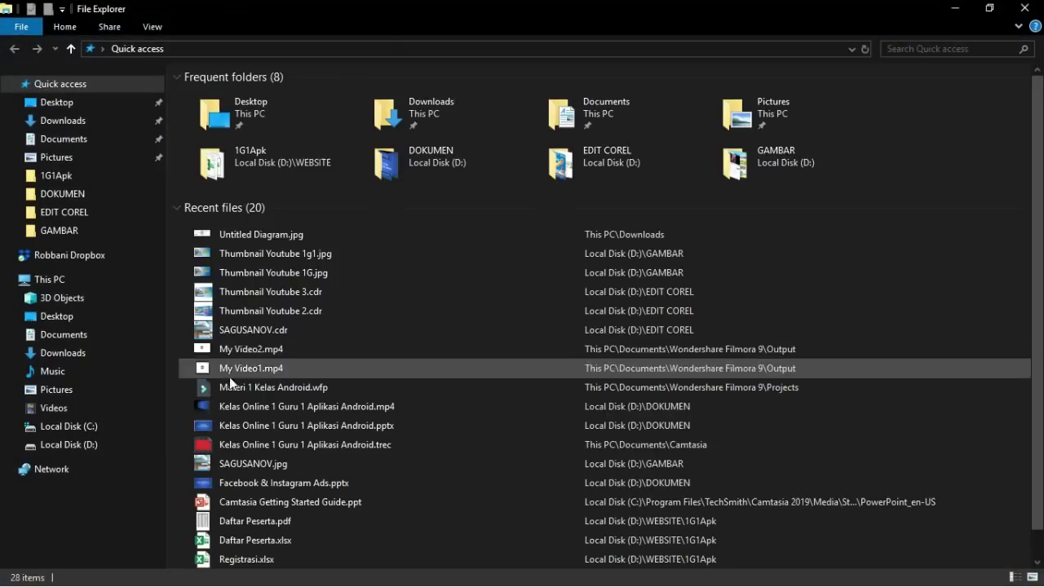
left_click(97, 448)
double_click(214, 256)
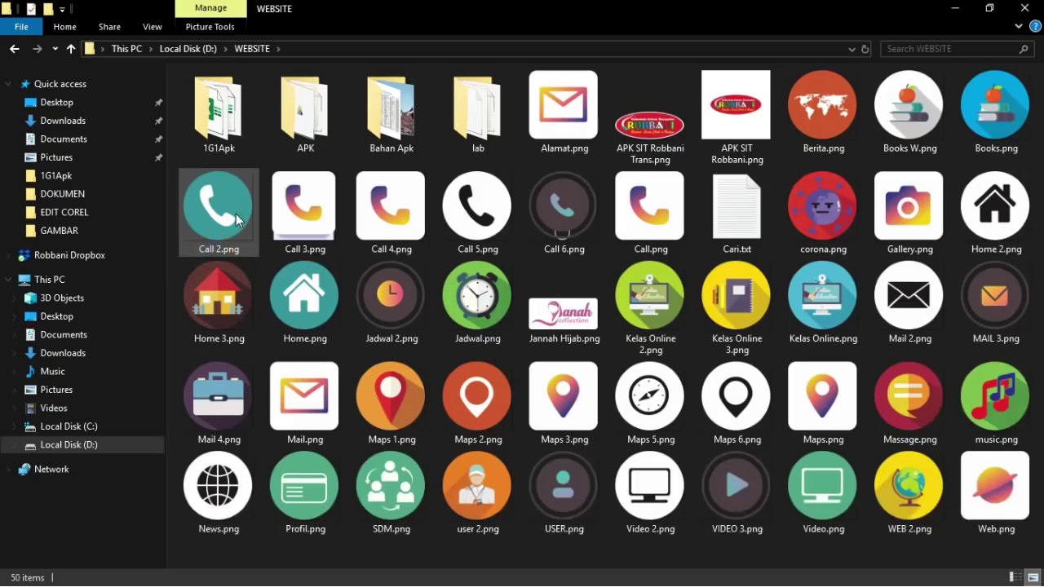
double_click(398, 117)
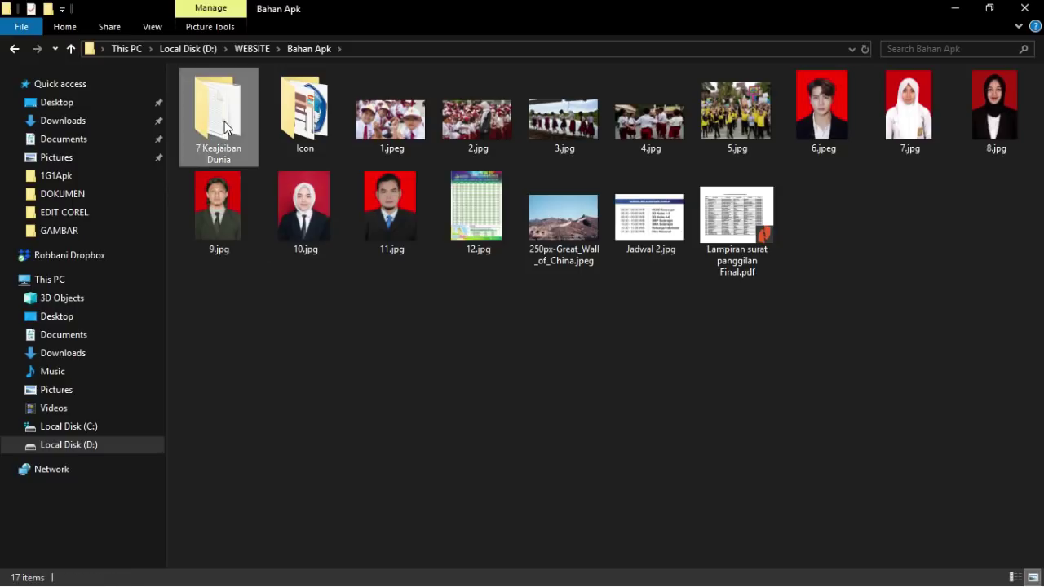
double_click(226, 128)
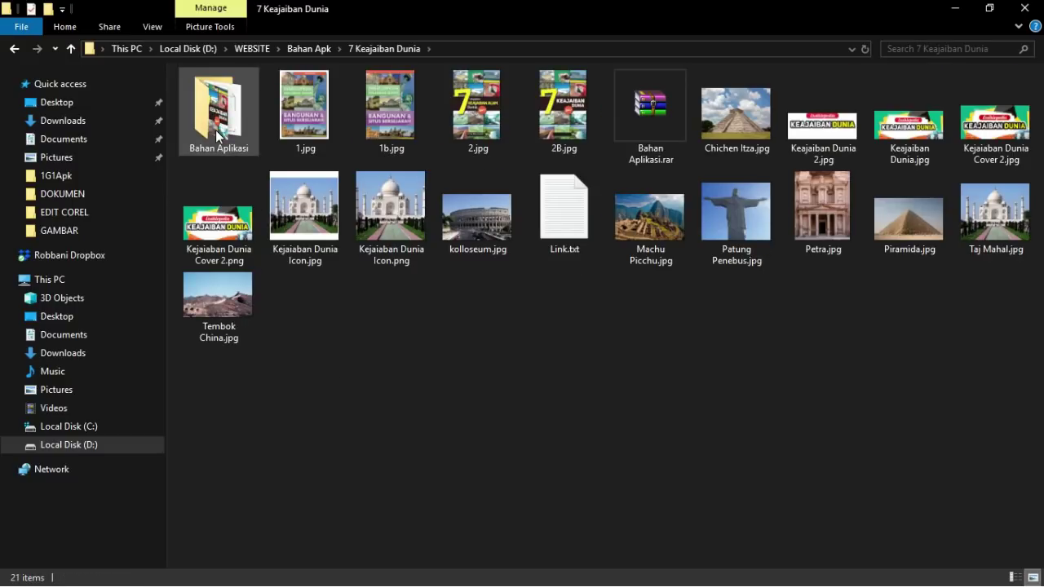
double_click(217, 135)
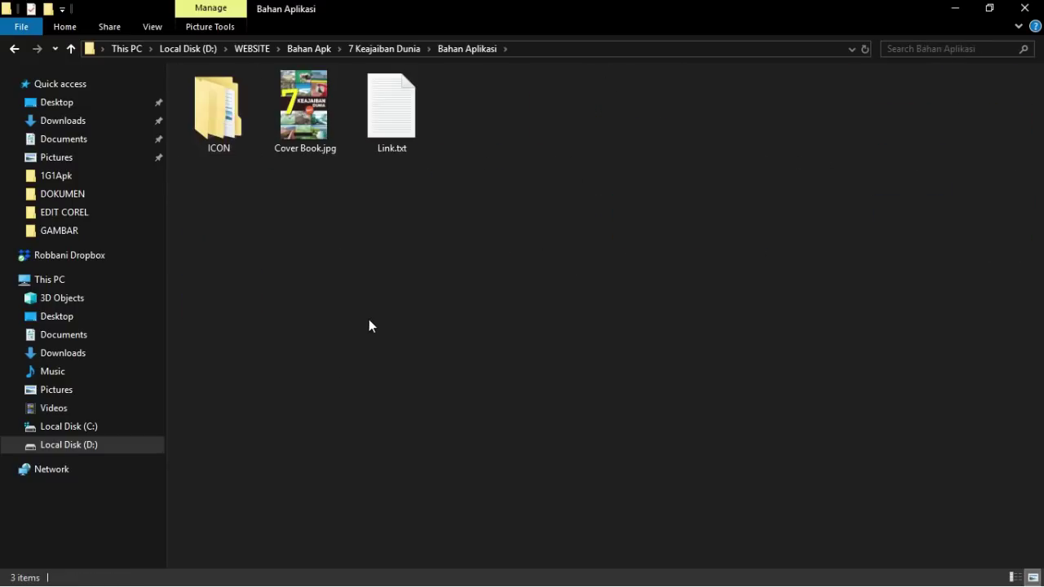
left_click(292, 147)
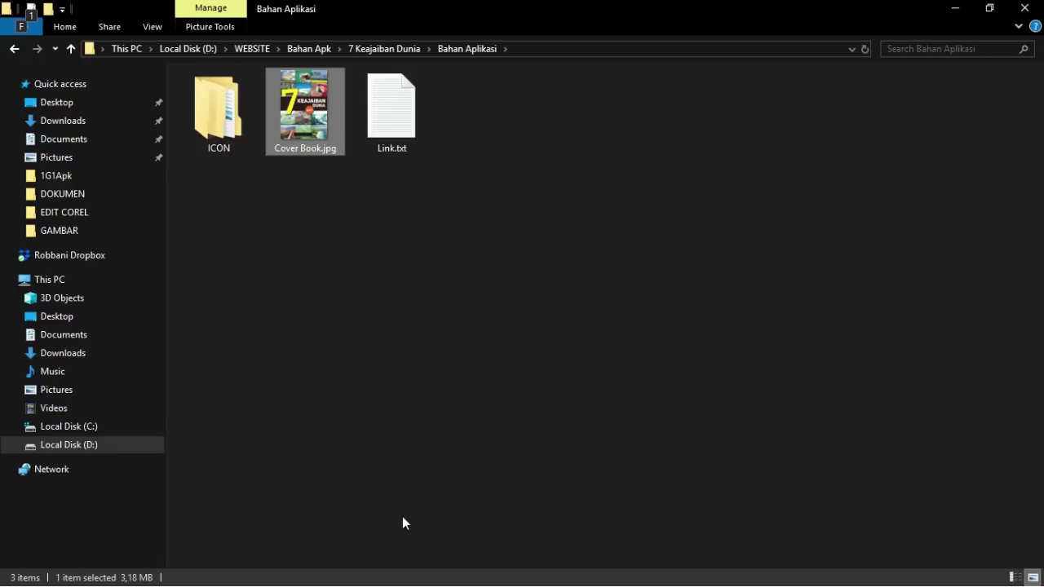
- Switch back to Kodular Creator and start an asset upload from Screen1's Icon property
key("alt+Tab")
key("alt+Tab")
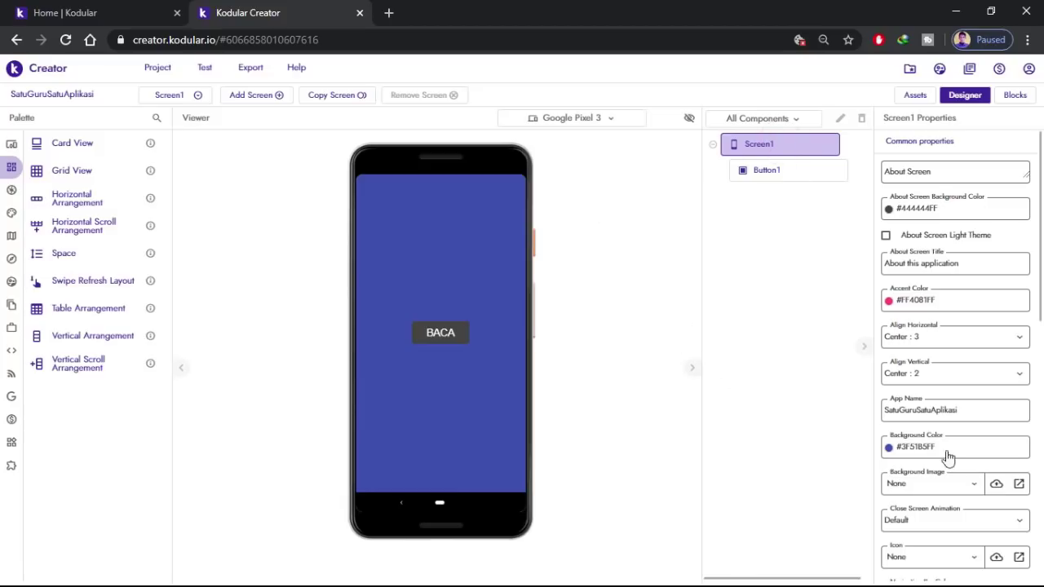
scroll(993, 452, "down", 1)
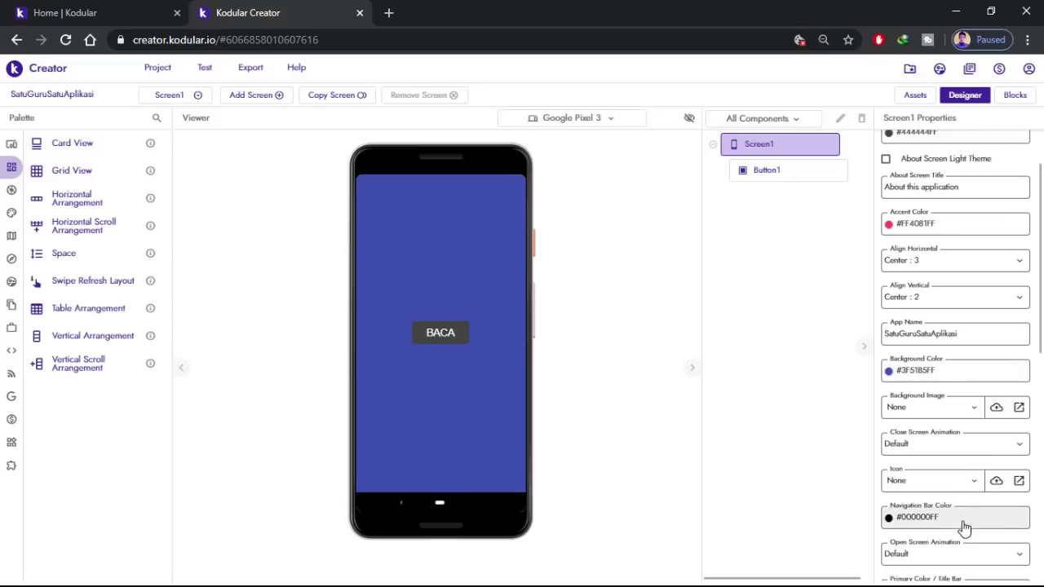
scroll(943, 455, "down", 3)
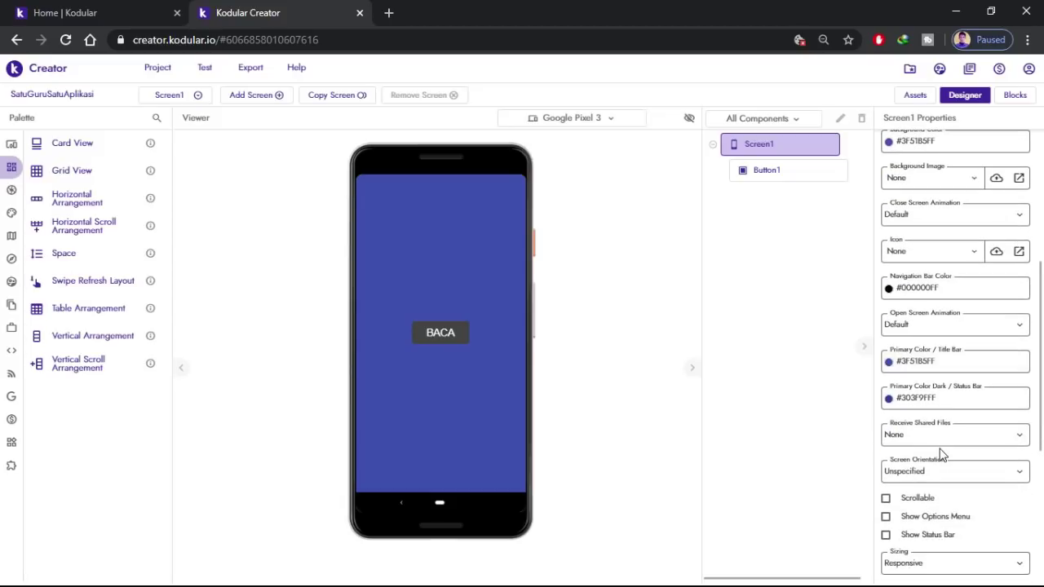
scroll(946, 440, "up", 1)
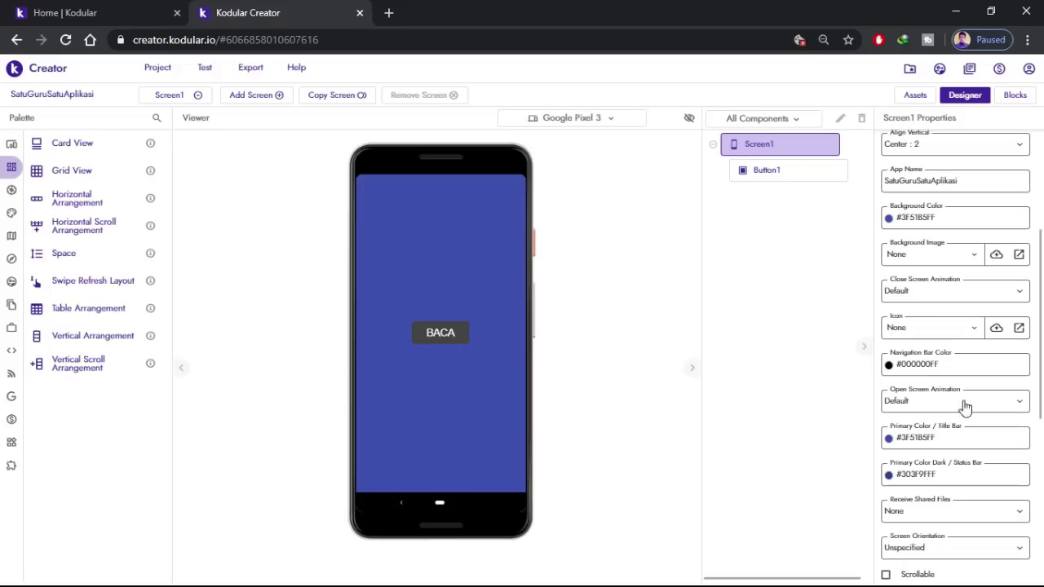
left_click(996, 331)
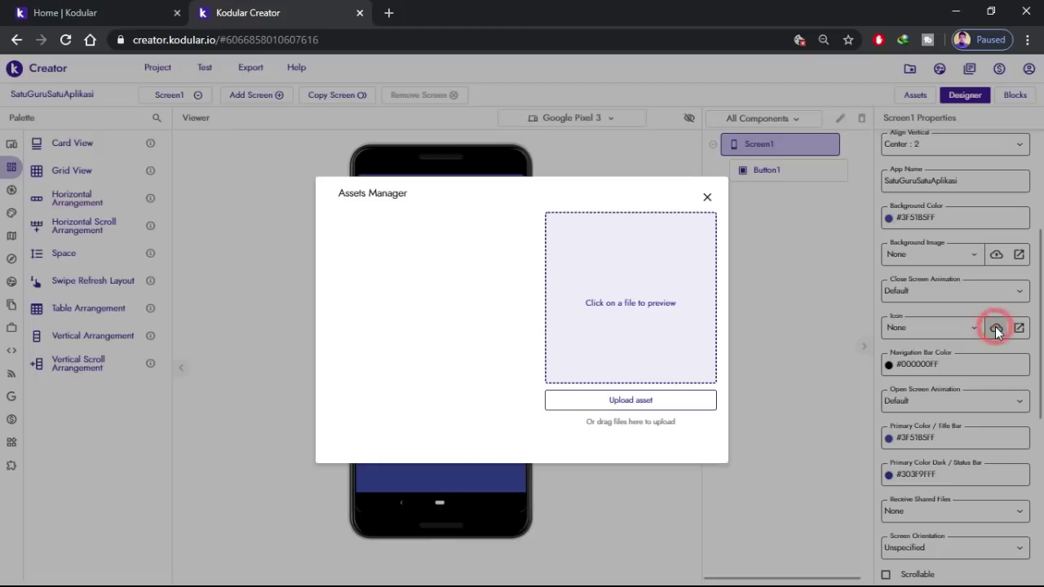
left_click(635, 405)
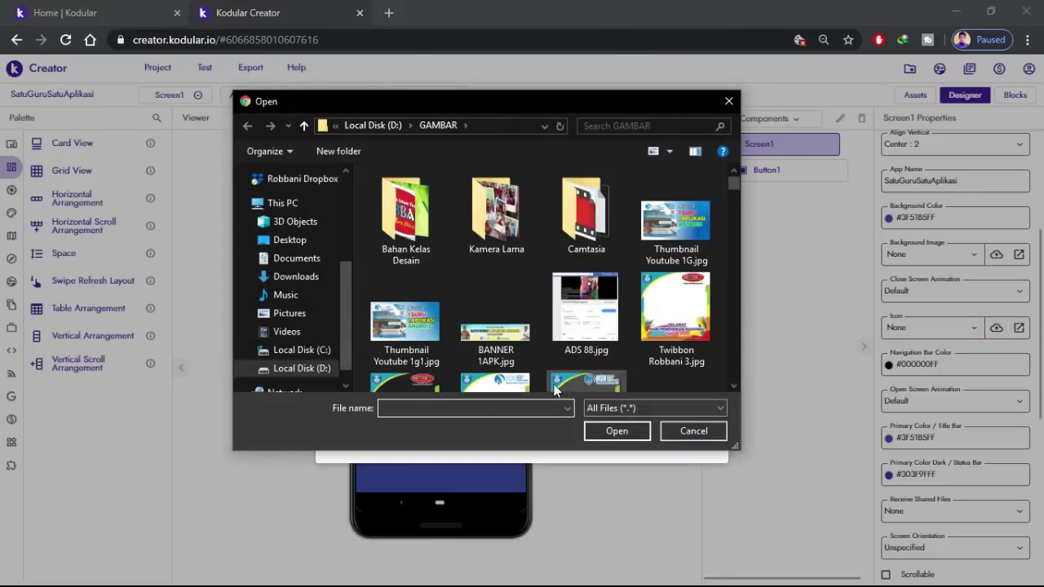
- Upload Cover Book.jpg from D:\WEBSITE\Bahan Apk\7 Keajaiban Dunia\Bahan Aplikasi to the project's assets
left_click(336, 369)
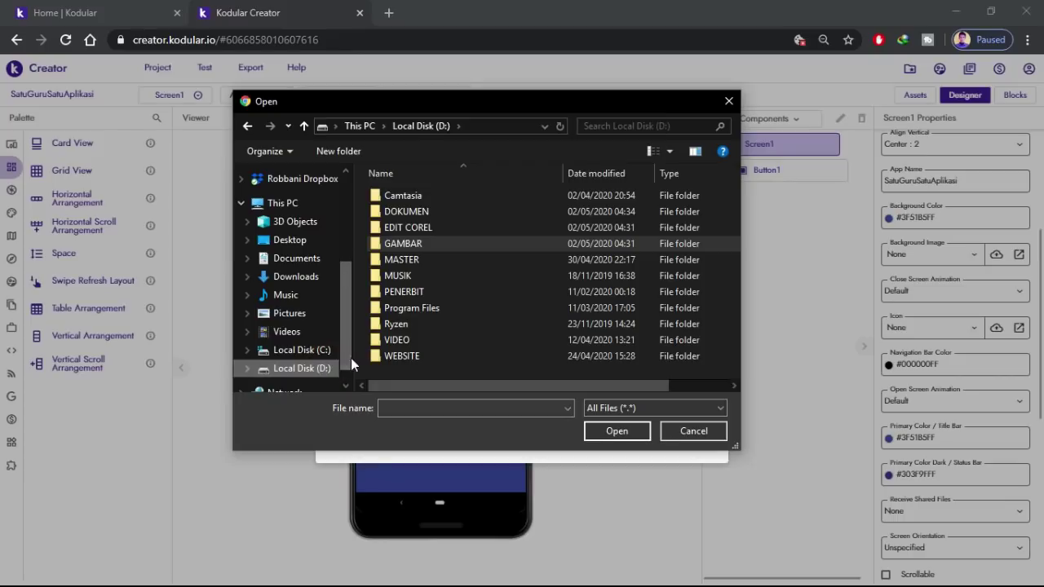
double_click(388, 359)
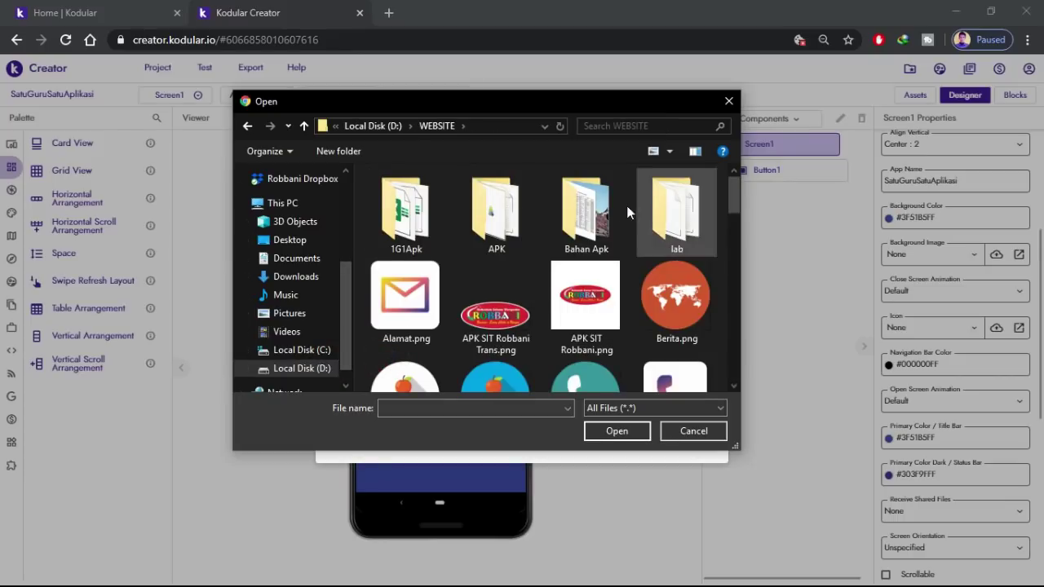
double_click(578, 214)
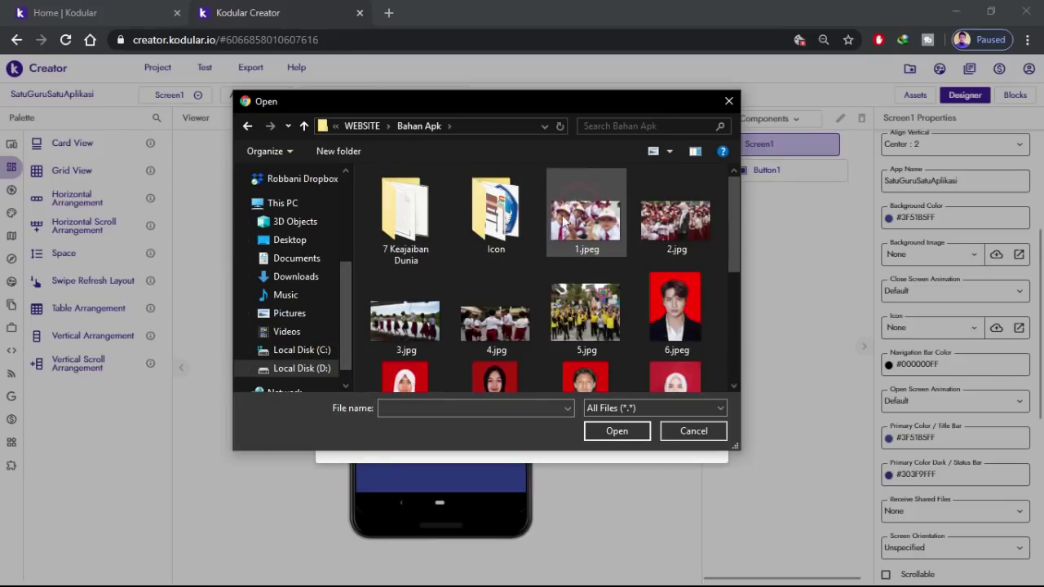
double_click(399, 231)
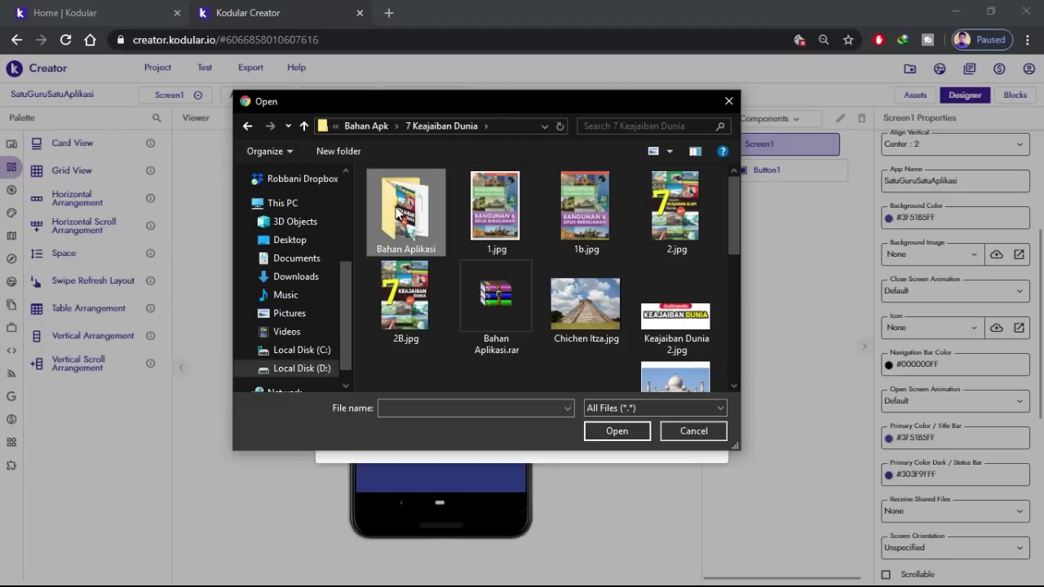
double_click(398, 213)
left_click(484, 214)
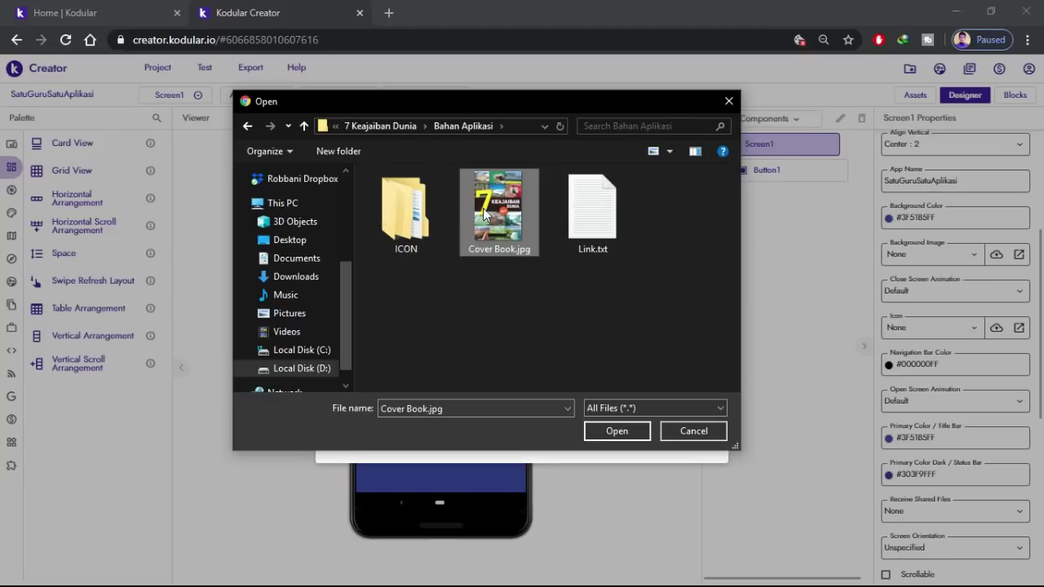
left_click(611, 432)
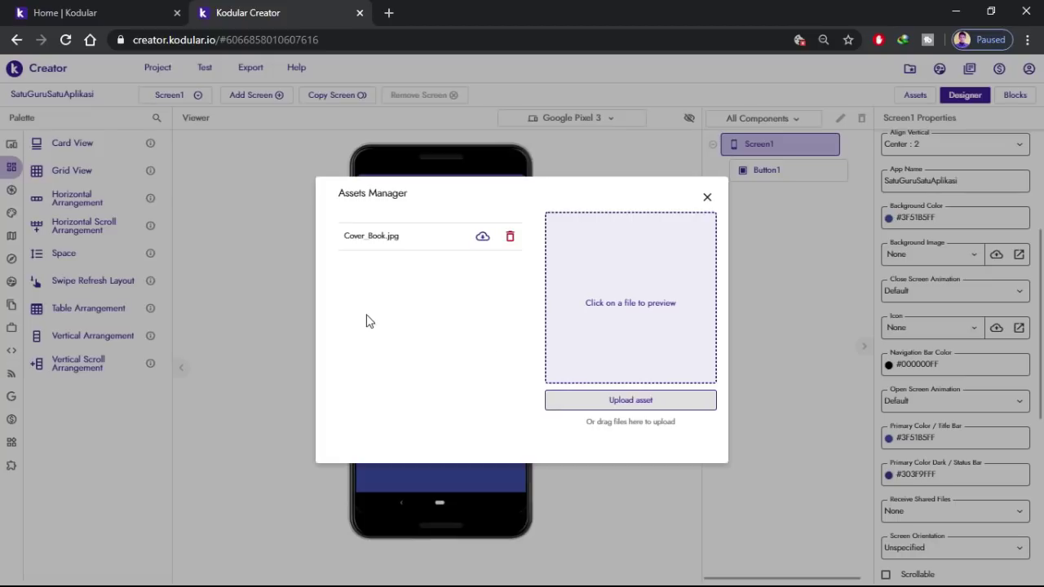
- Preview the uploaded Cover_Book.jpg in the project's assets and set it as Screen1's background image
left_click(362, 238)
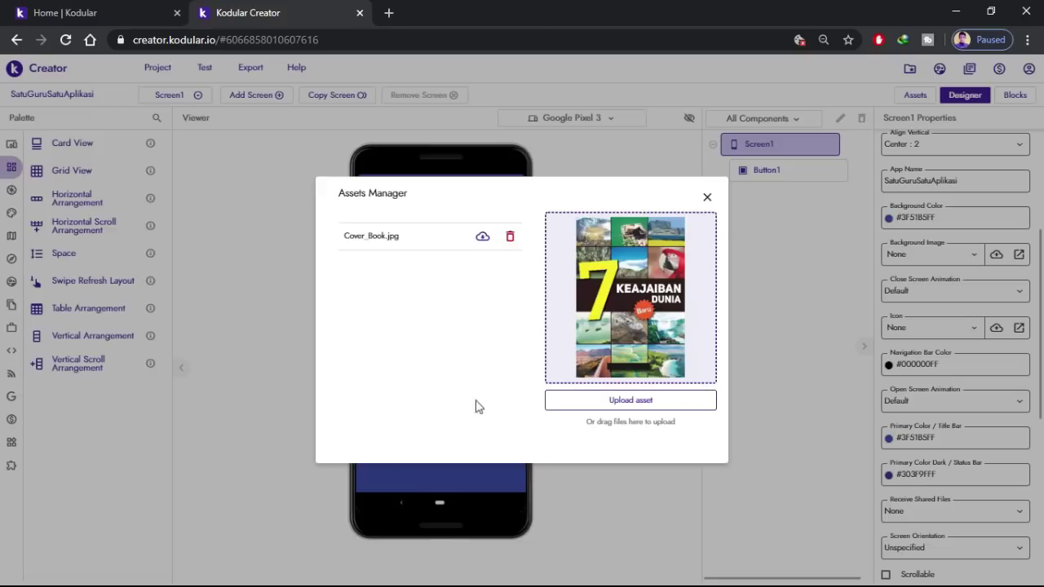
left_click(708, 200)
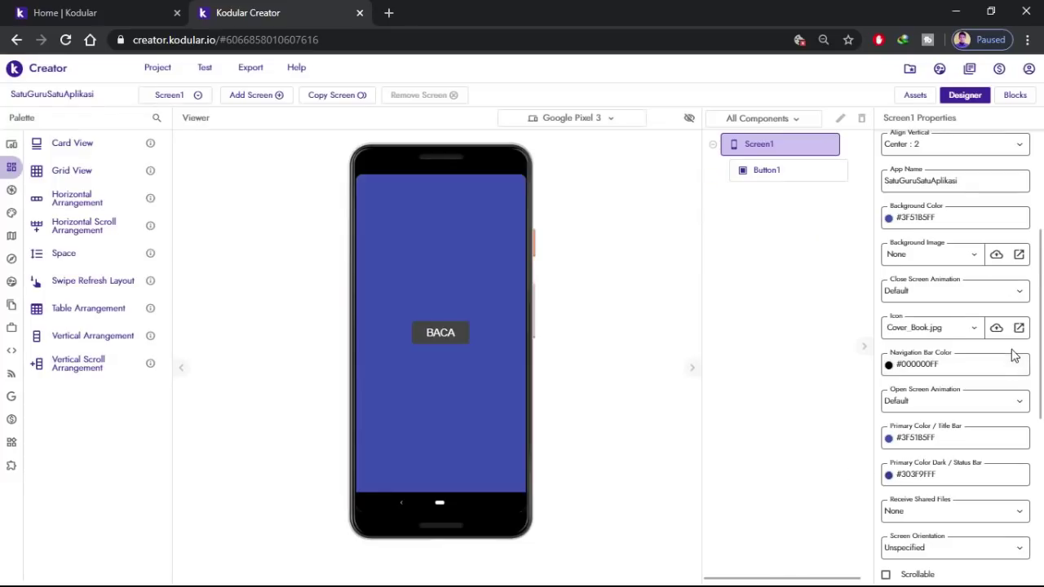
left_click(996, 256)
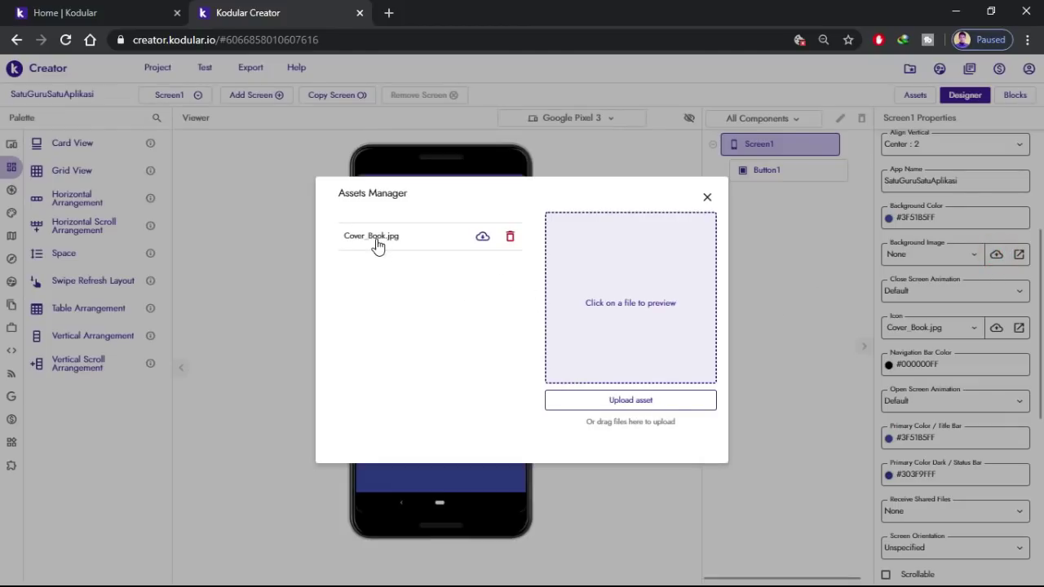
left_click(707, 199)
left_click(976, 258)
left_click(906, 302)
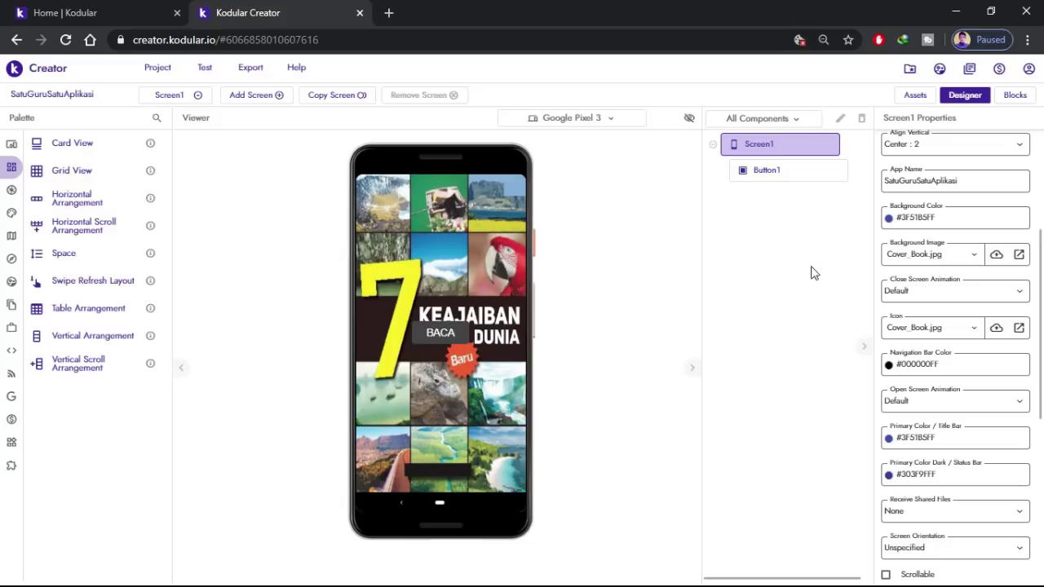
- Set Screen1's vertical alignment to Bottom : 3
scroll(948, 259, "up", 3)
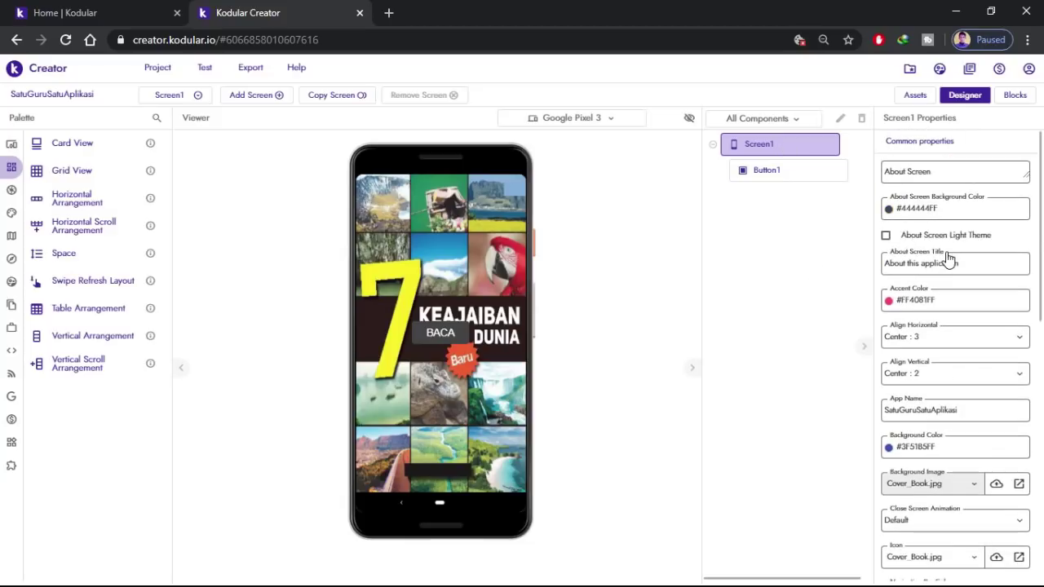
left_click(1006, 381)
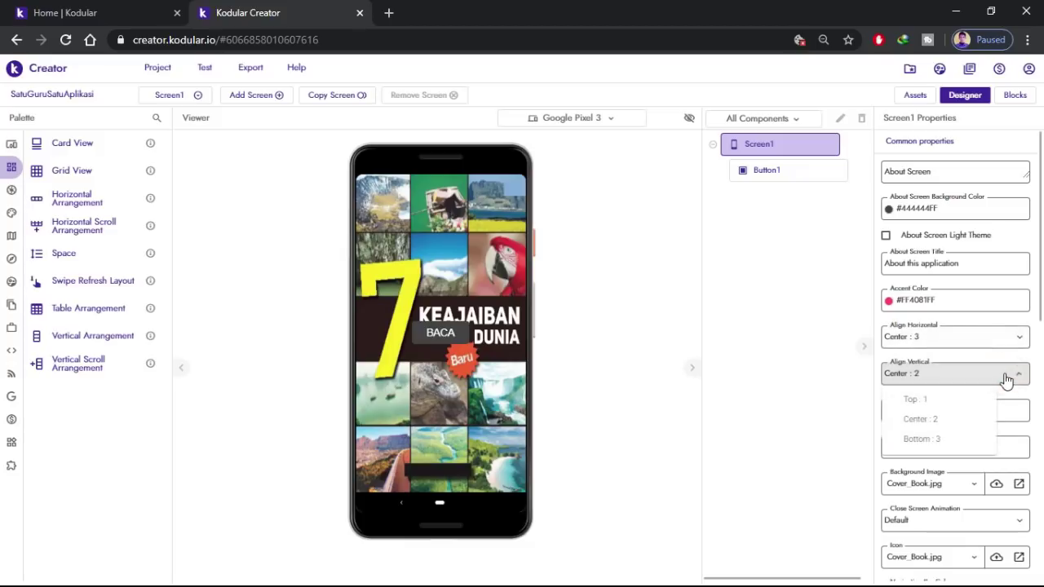
left_click(926, 440)
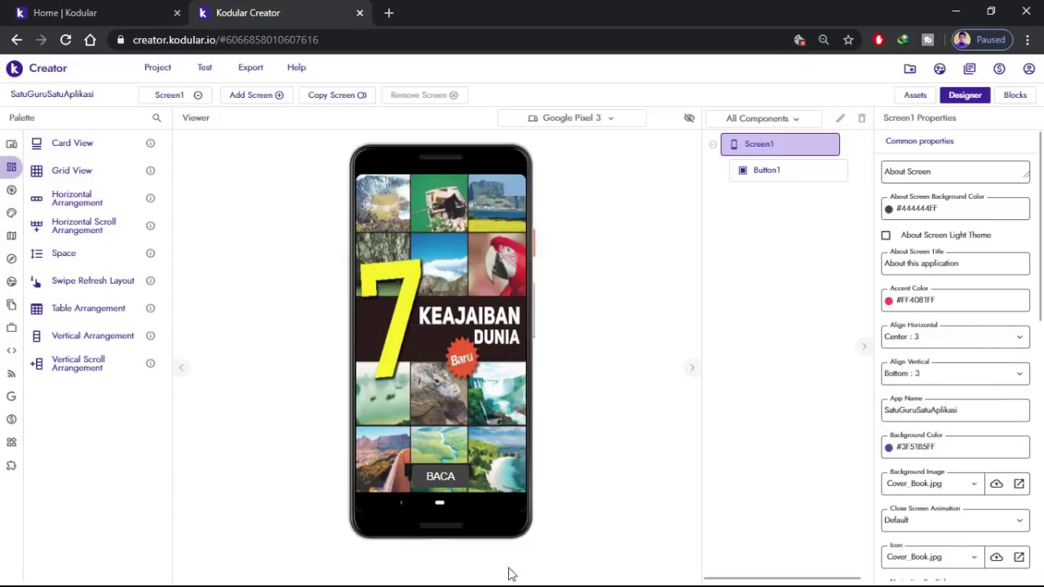
- Set the BACA button's width to 150px
left_click(466, 473)
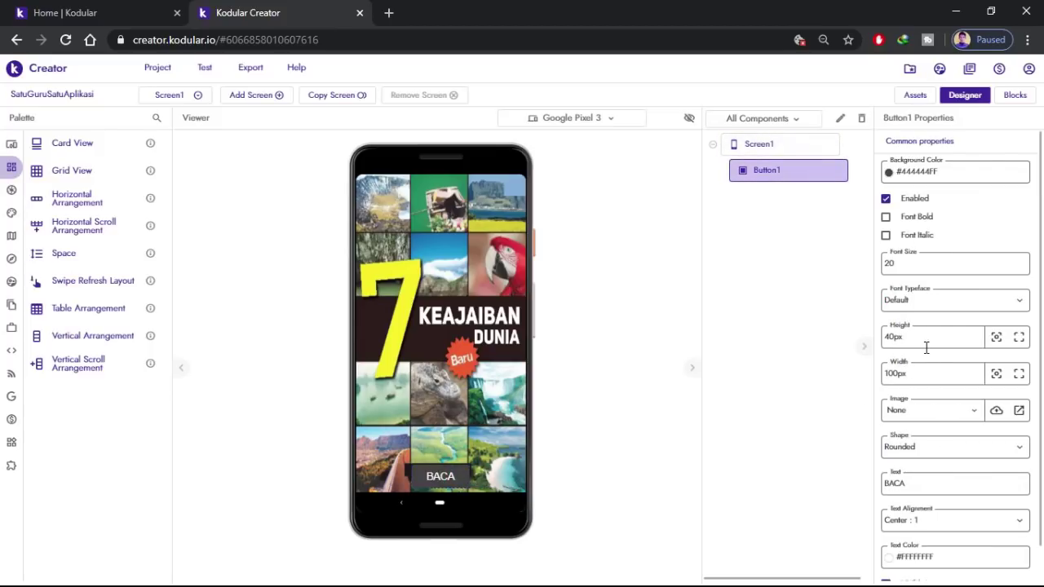
left_click_drag(928, 374, 876, 372)
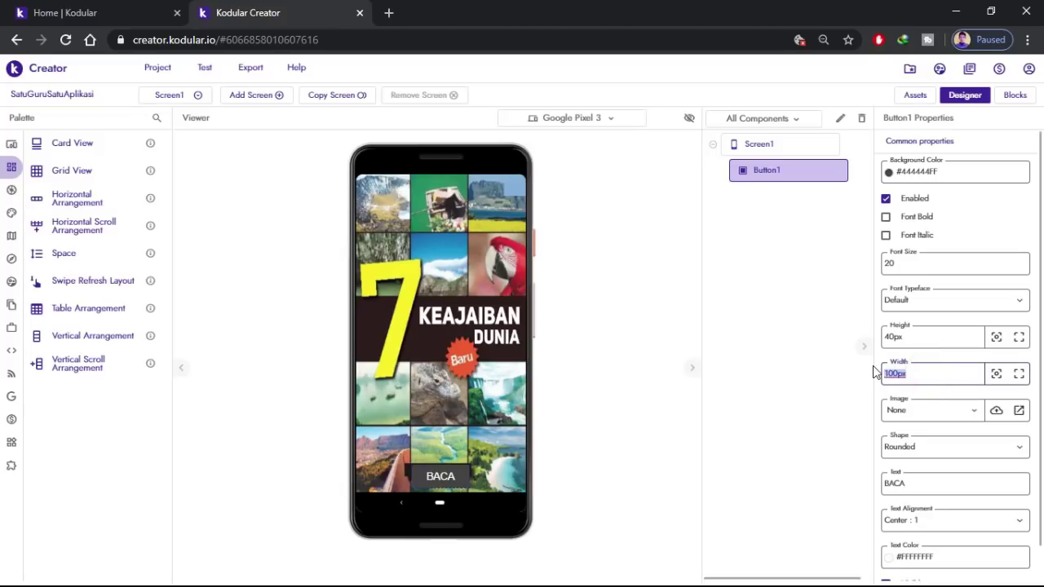
type("150PX")
key("Return")
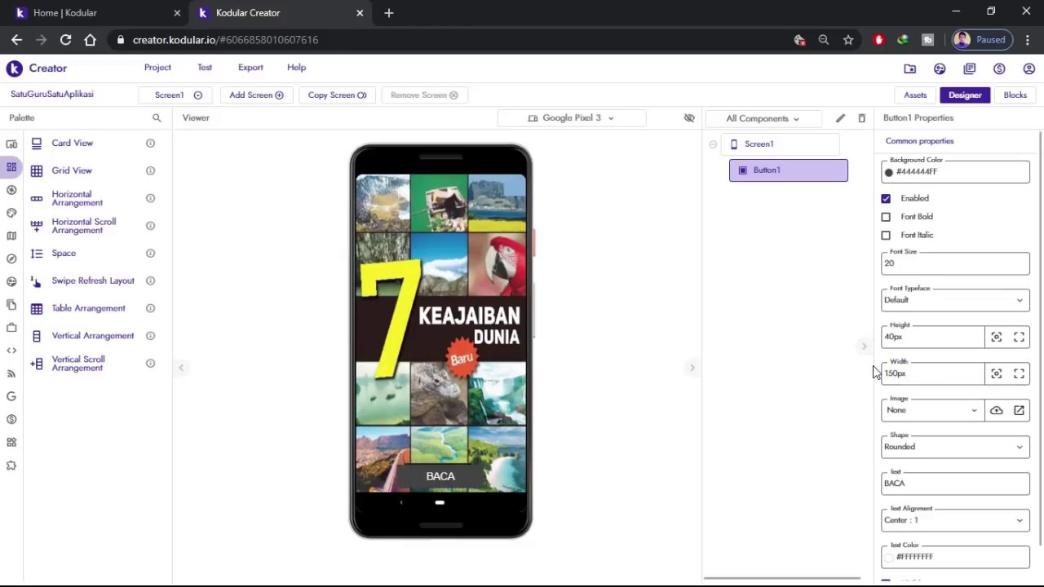
- Add a Space component below the BACA button and set its height to 5px
left_click_drag(89, 258, 440, 492)
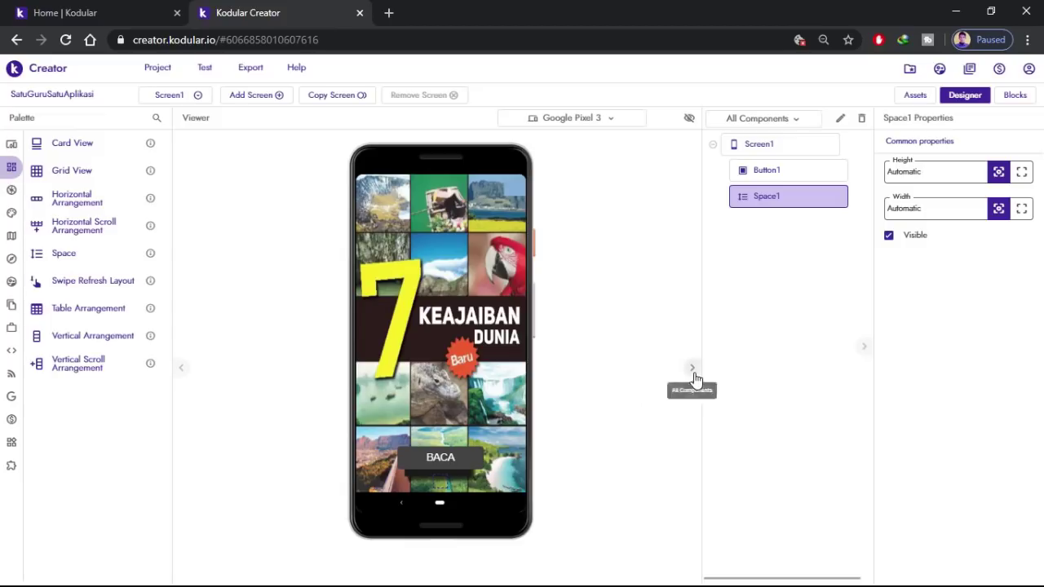
left_click(940, 173)
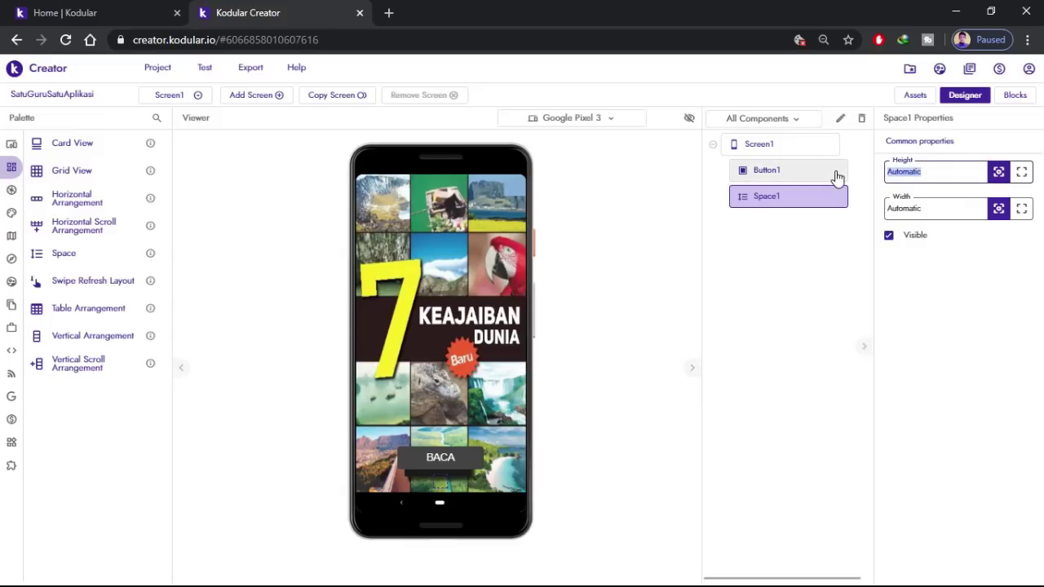
type("5px")
key("Return")
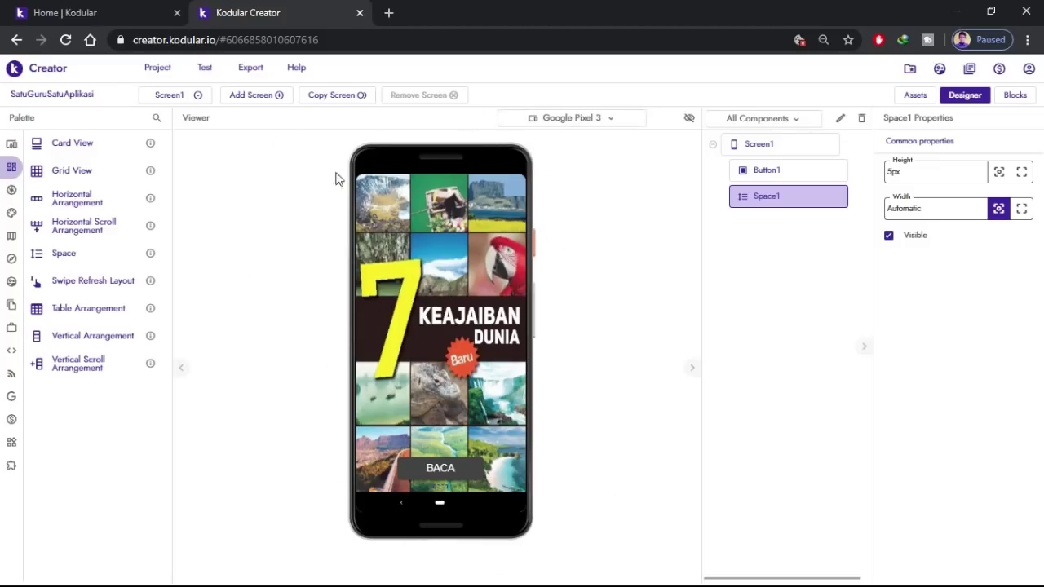
- Set the BACA button's background color to black, #000000FF
left_click(473, 470)
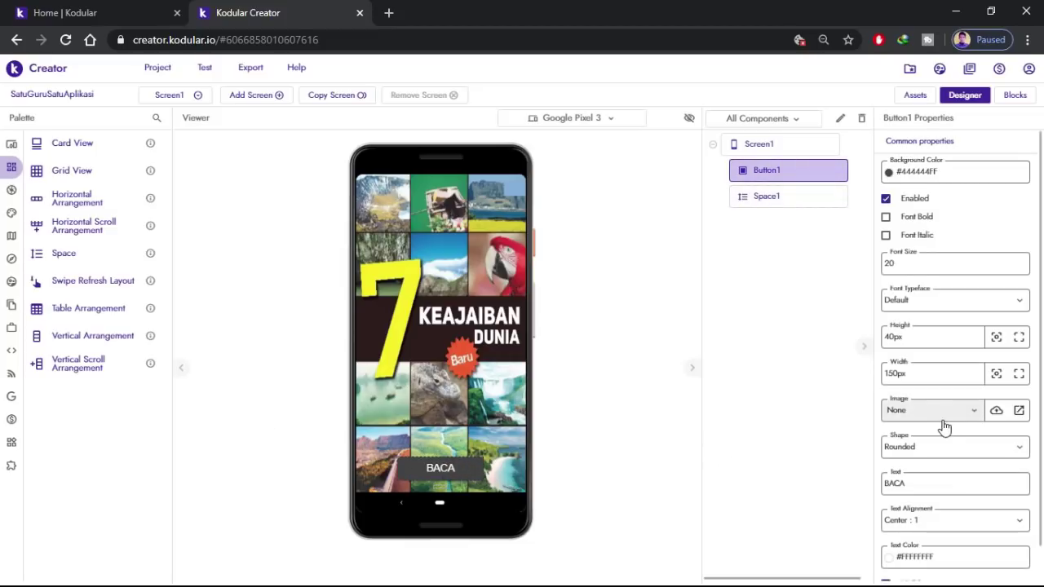
scroll(943, 428, "down", 1)
scroll(942, 426, "up", 1)
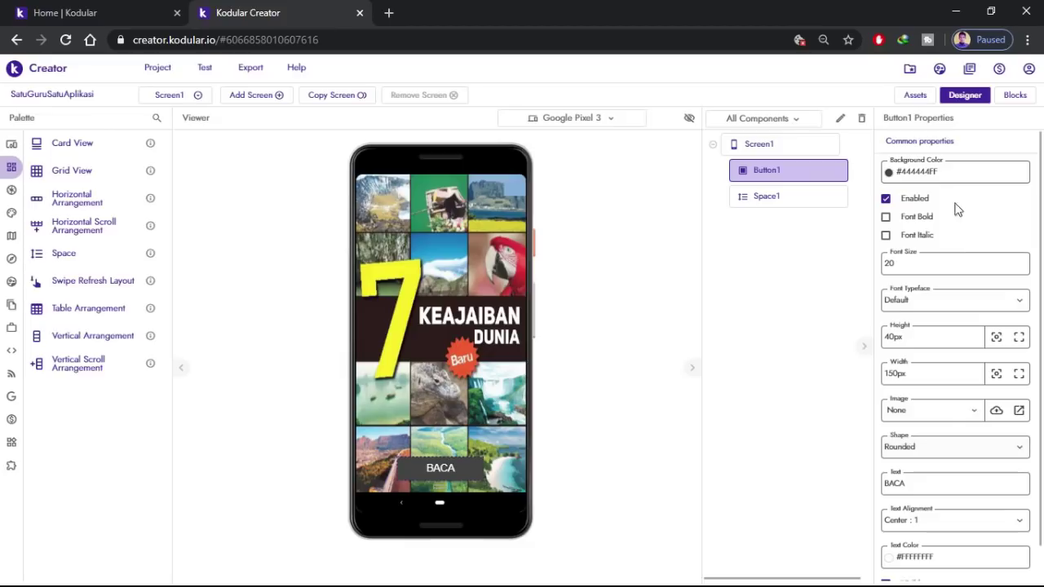
left_click(939, 171)
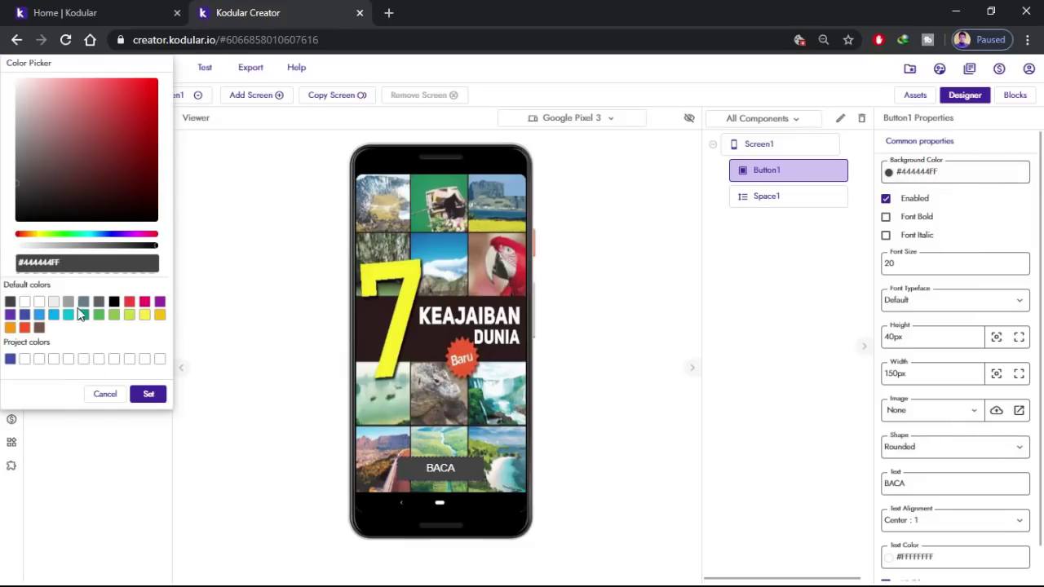
left_click(114, 303)
left_click(155, 393)
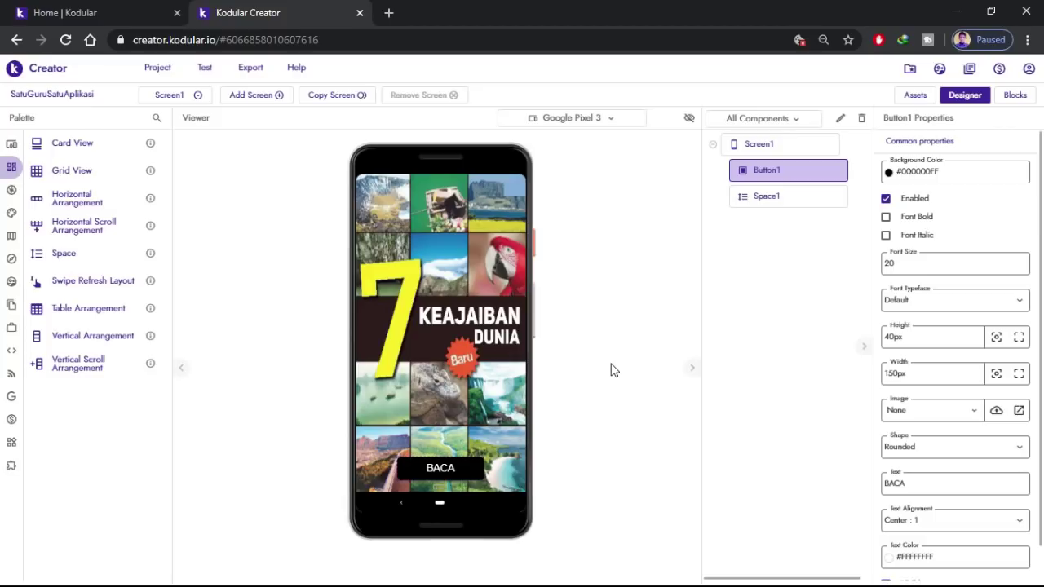
- Switch to Untitled Diagram.jpg in Windows Photo Viewer, check the planned screen flow after BACA, and return to Kodular Creator
left_click(585, 258)
key("alt+Tab")
key("alt+Tab")
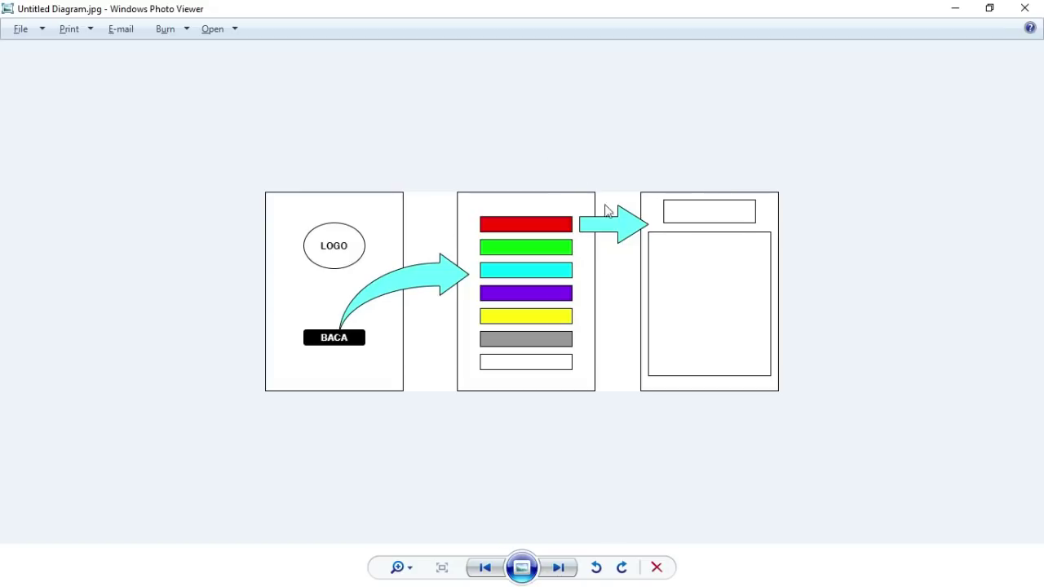
left_click(960, 16)
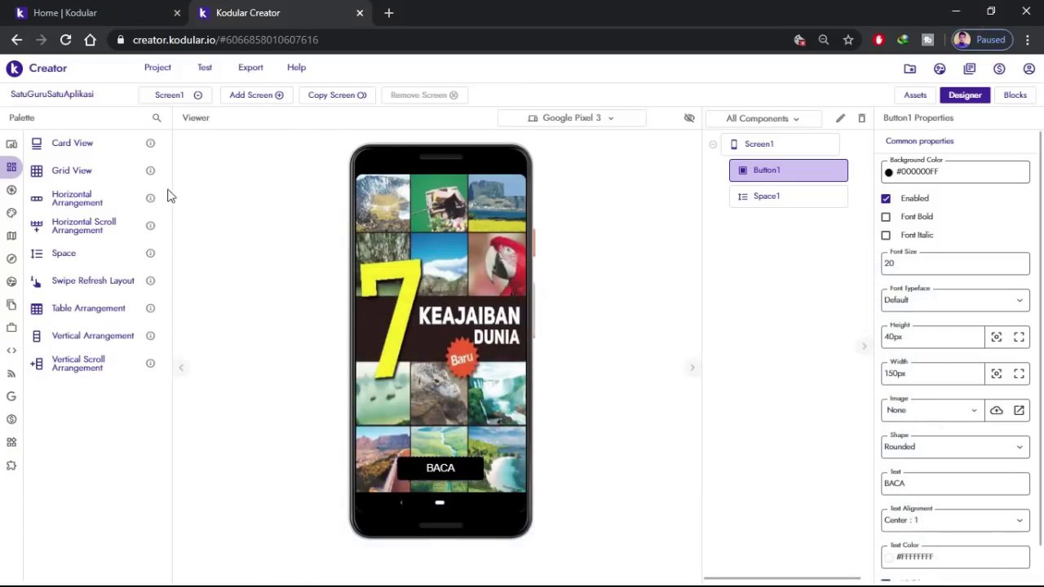
- Add a new screen named Screen2 to the project
left_click(197, 98)
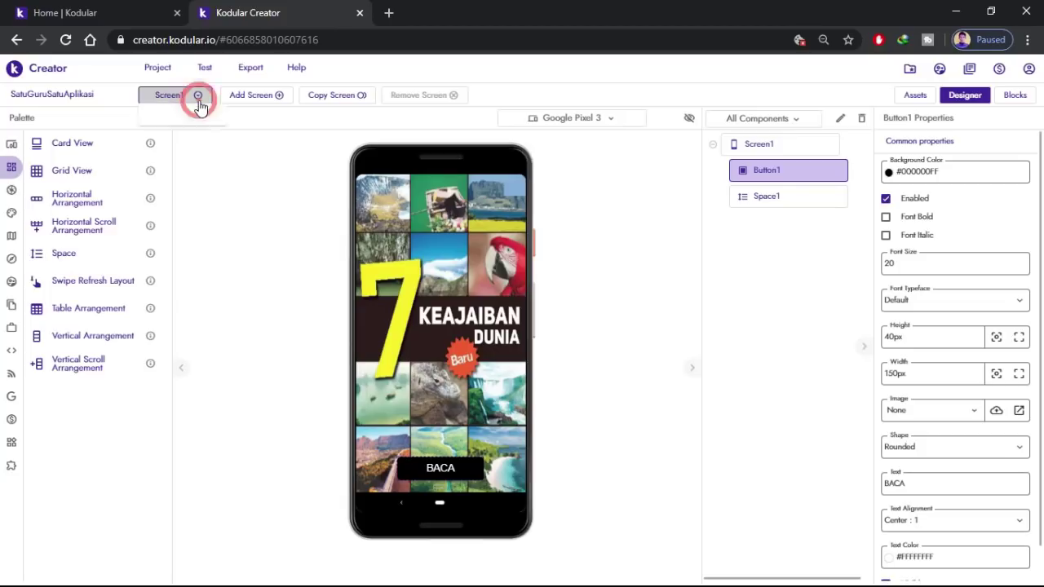
left_click(207, 168)
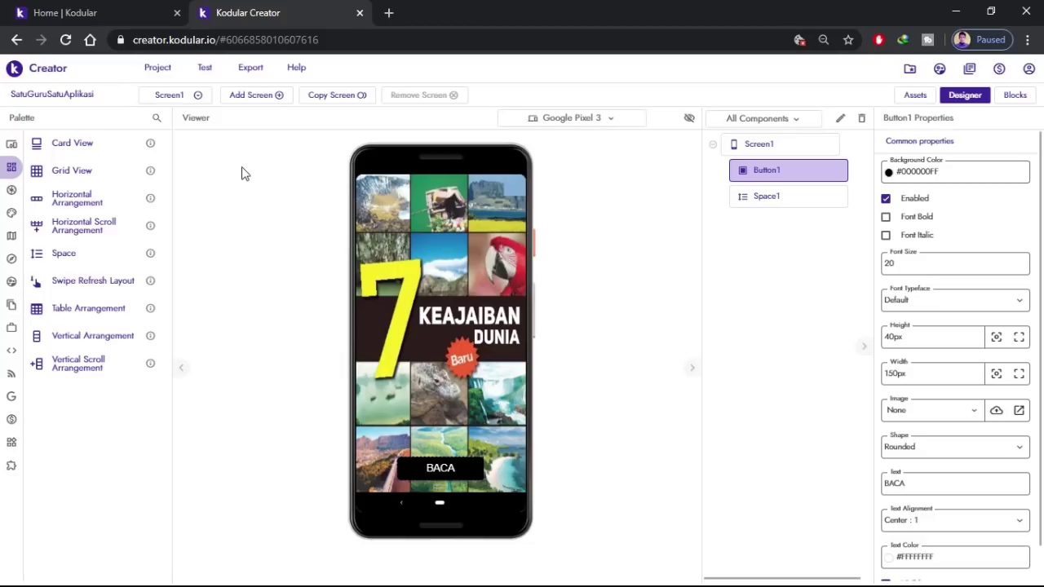
left_click(264, 98)
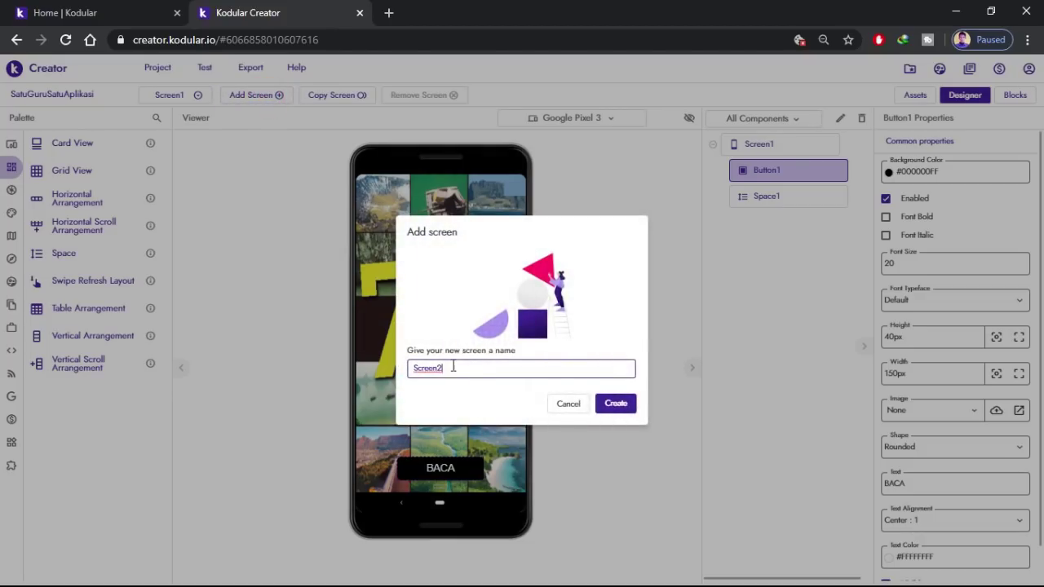
left_click(624, 408)
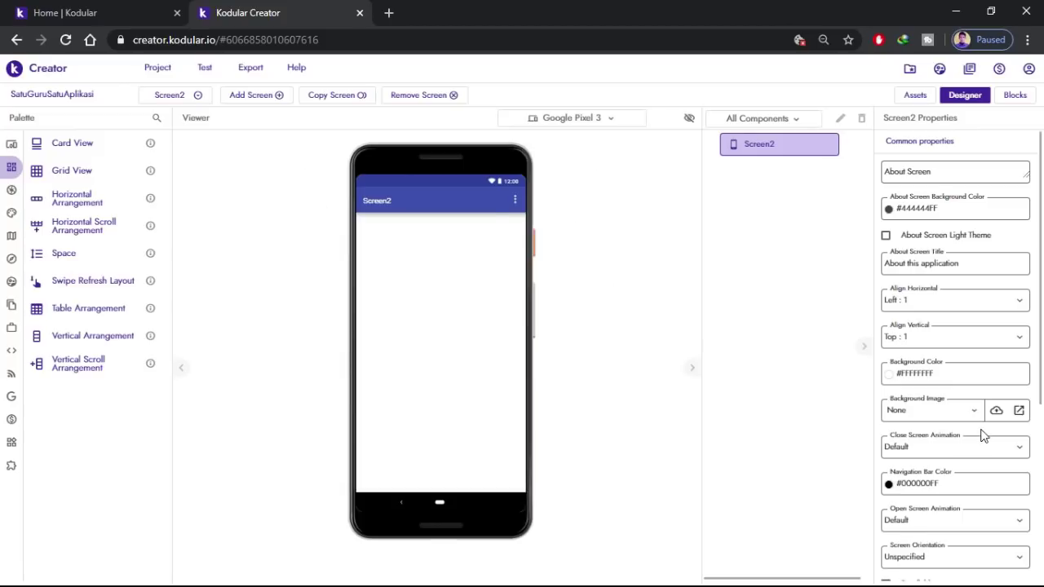
- Hide Screen2's title, status bar and options menu
scroll(938, 436, "down", 4)
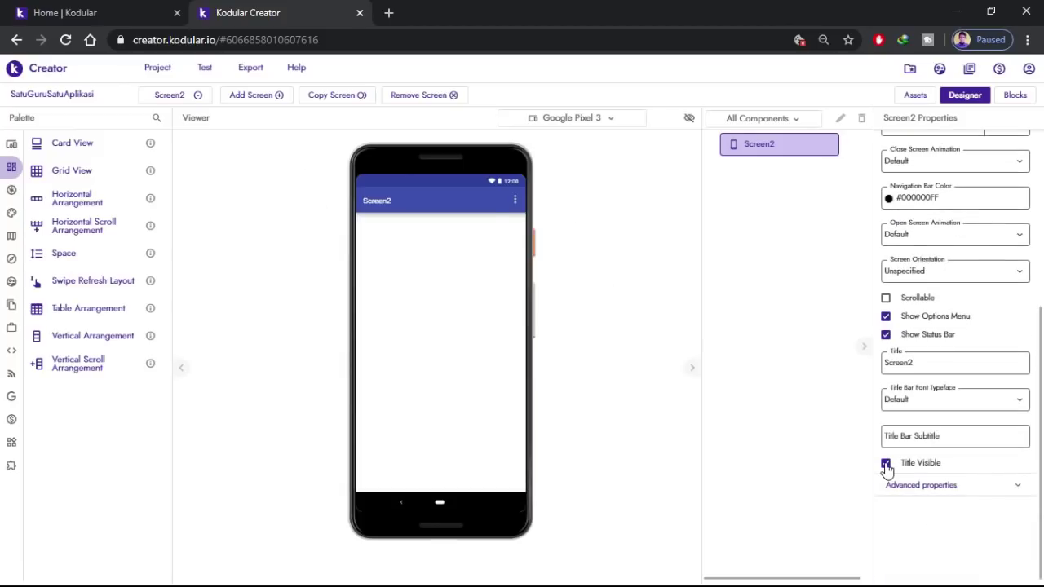
left_click(886, 463)
left_click(886, 334)
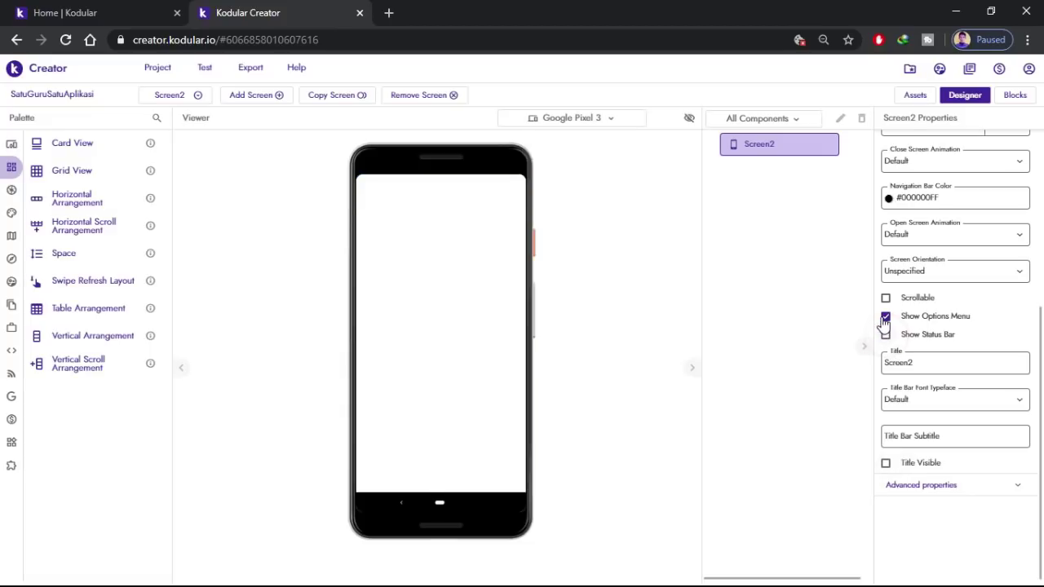
left_click(886, 316)
left_click(618, 287)
- Switch to Untitled Diagram.jpg, examine the stack of coloured buttons planned for the second screen, and return to Kodular Creator
key("alt+Tab")
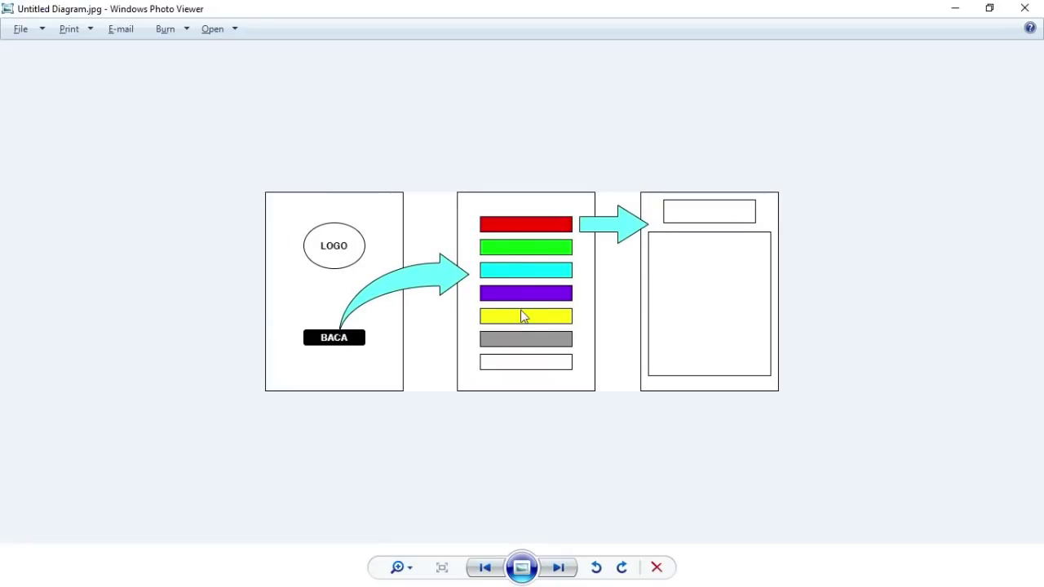
left_click(957, 10)
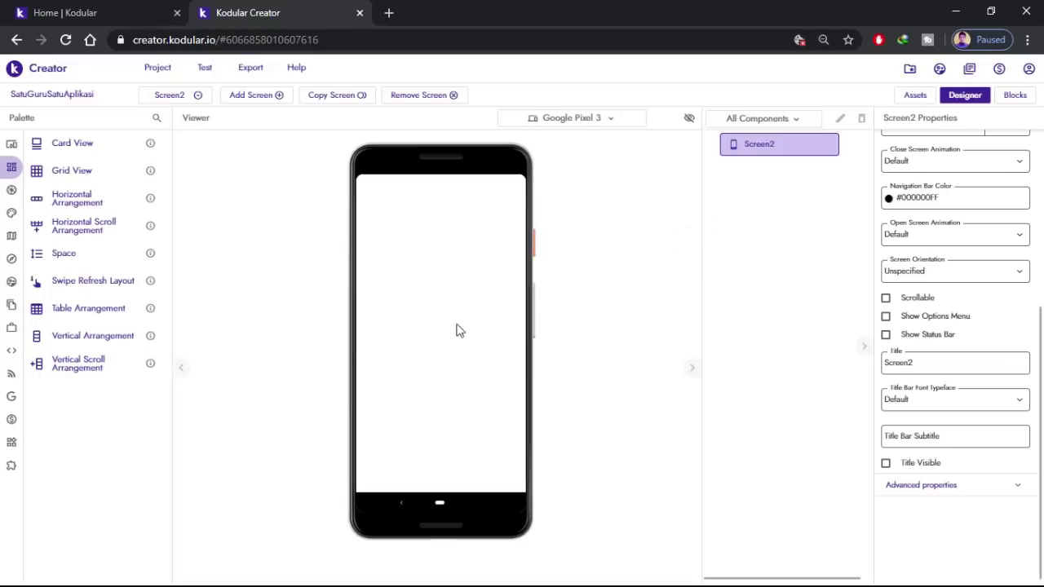
key("alt+Tab")
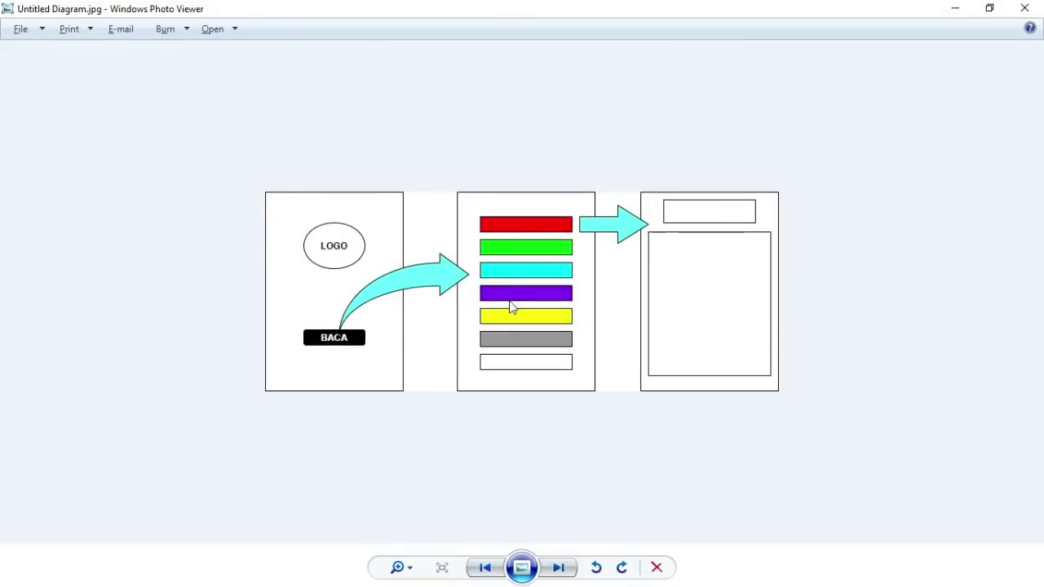
key("alt+Tab")
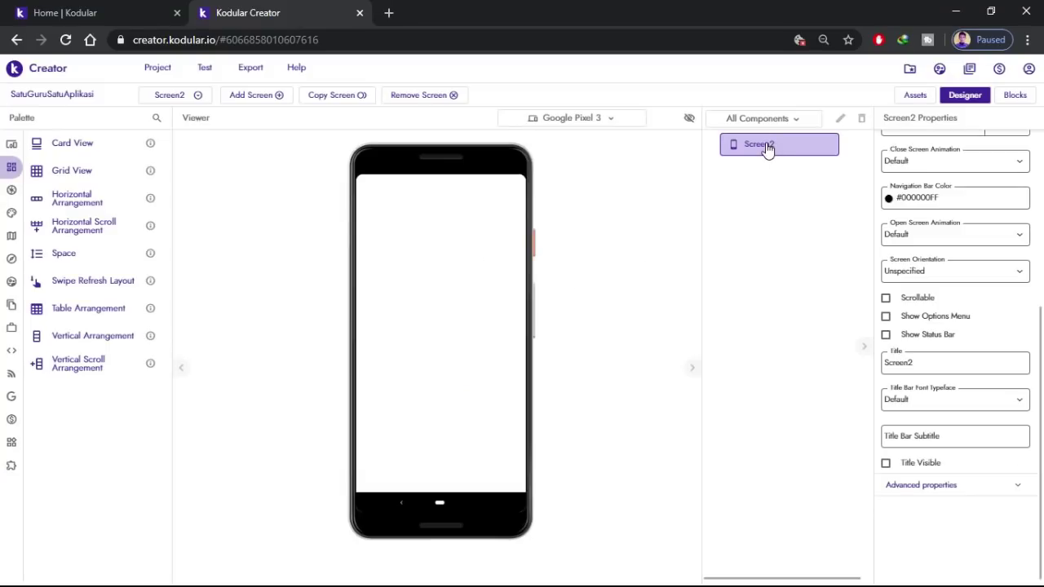
- Set Screen2's horizontal alignment to Center : 3 and its vertical alignment to Center : 2
scroll(933, 270, "up", 3)
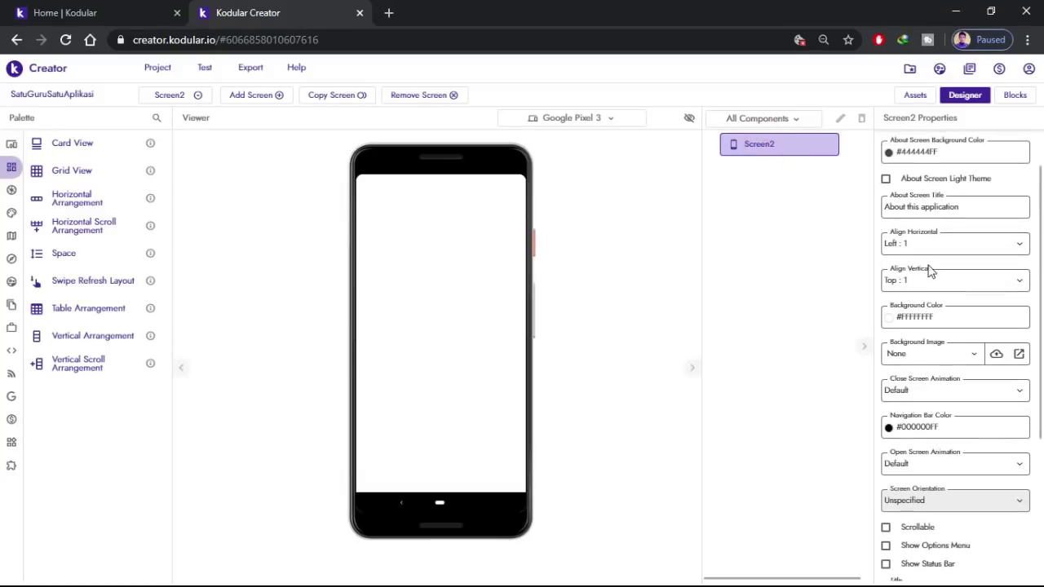
scroll(933, 270, "up", 1)
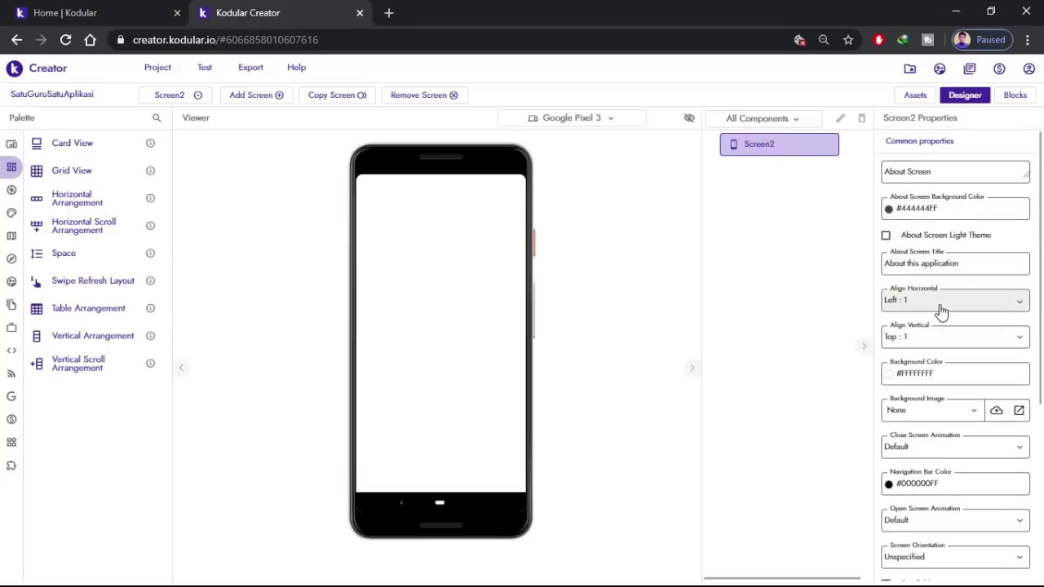
left_click(941, 310)
left_click(922, 349)
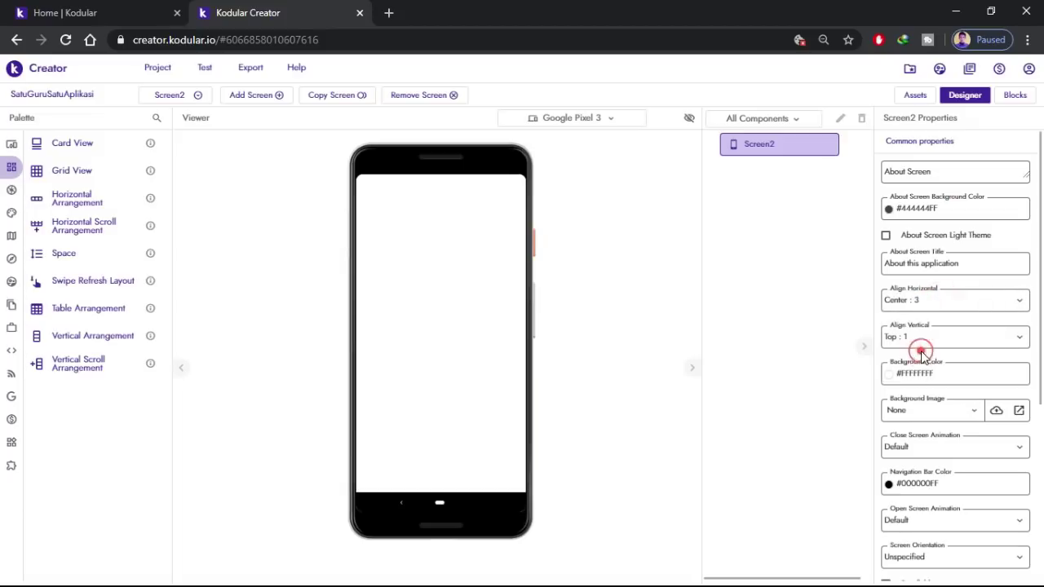
left_click(922, 339)
left_click(913, 380)
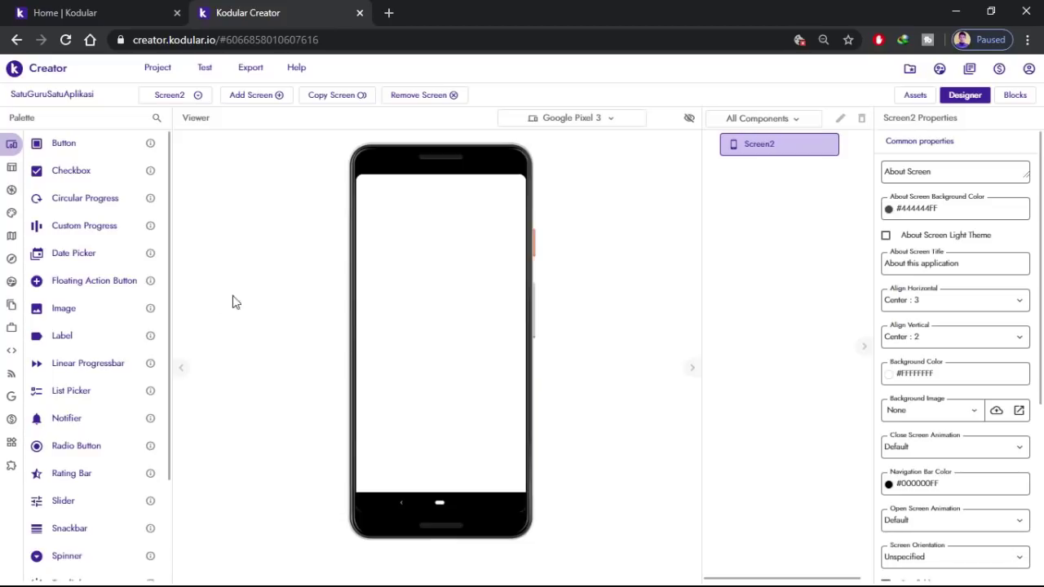
- Add a Button component to Screen2 and select it
mouse_move(11, 155)
left_click_drag(59, 145, 473, 255)
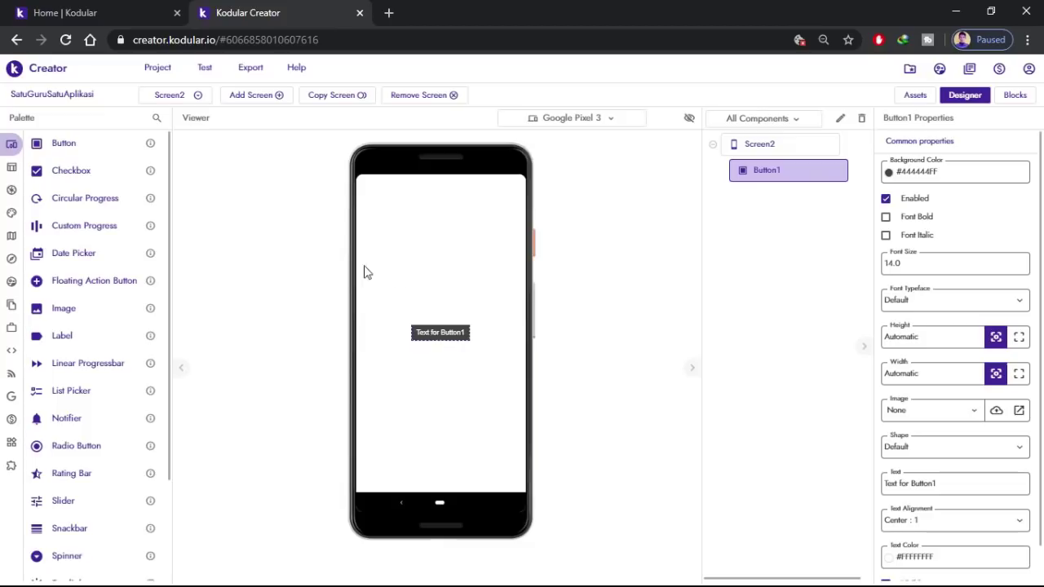
left_click(469, 342)
left_click(447, 339)
left_click(462, 338)
- Try a width of 100% for the new button, and settle on a width of 90%
double_click(935, 367)
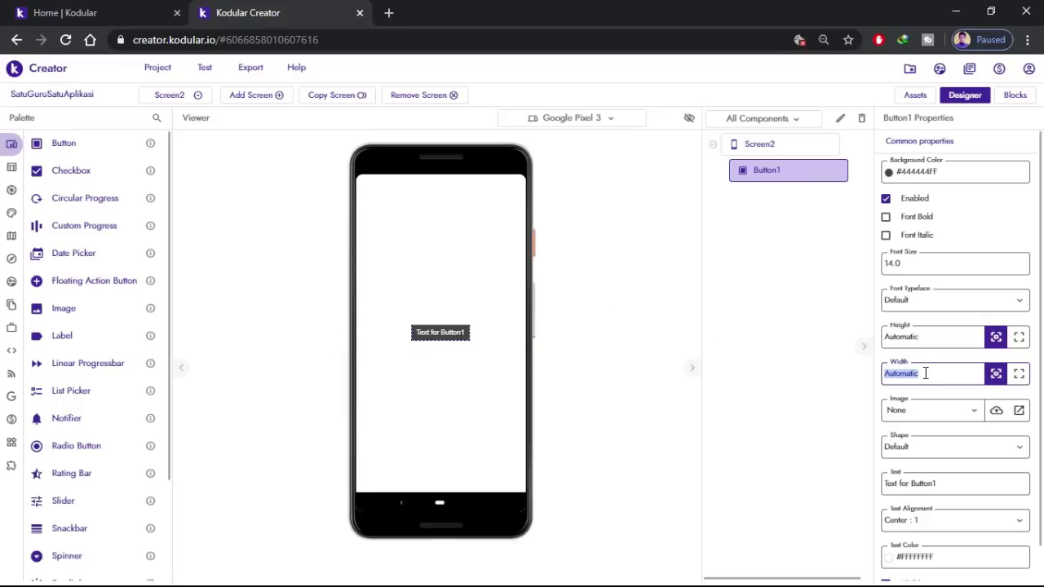
type("100")
key("Return")
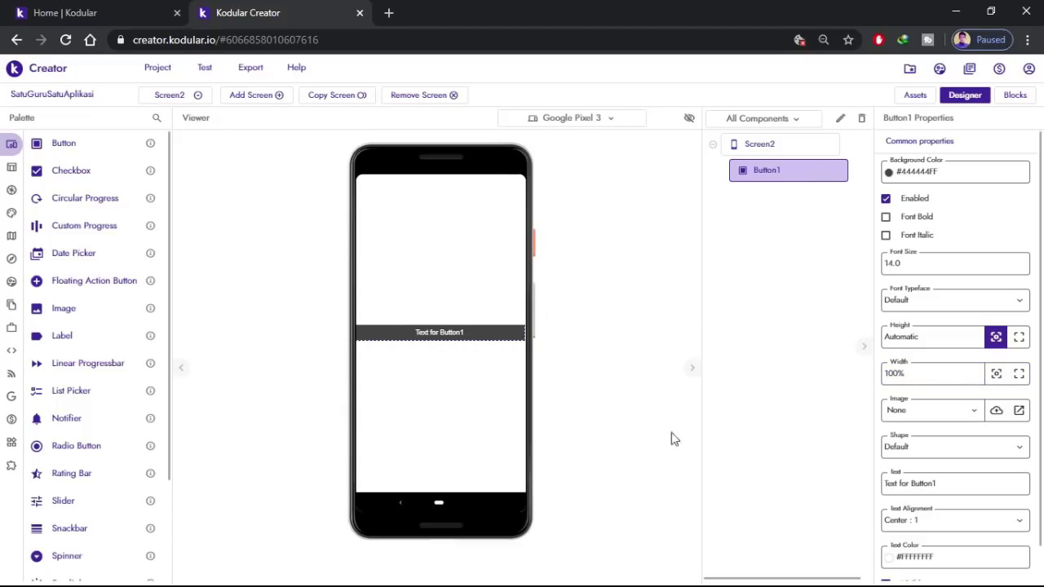
left_click(925, 374)
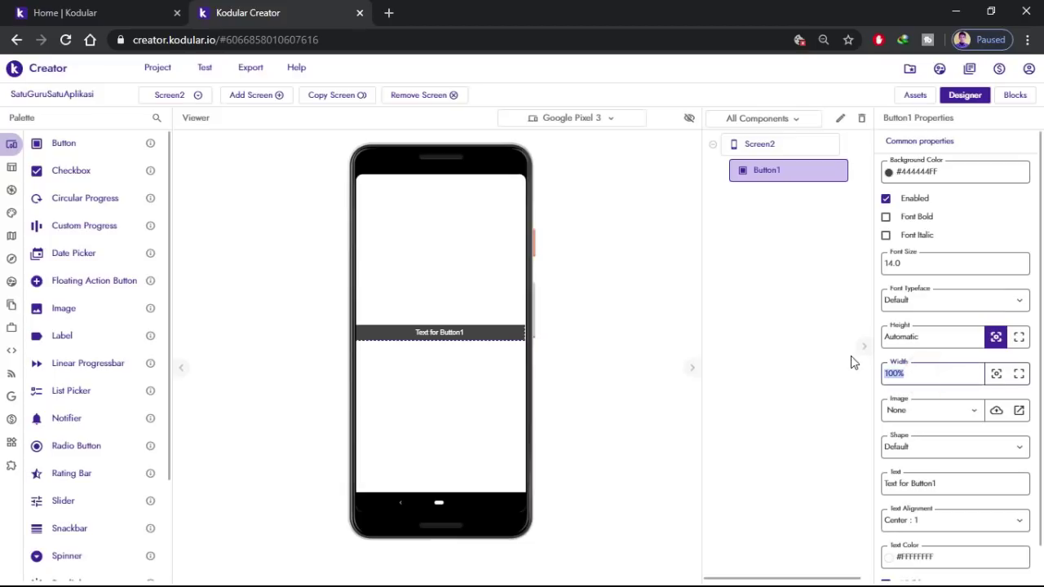
type("90%")
key("Return")
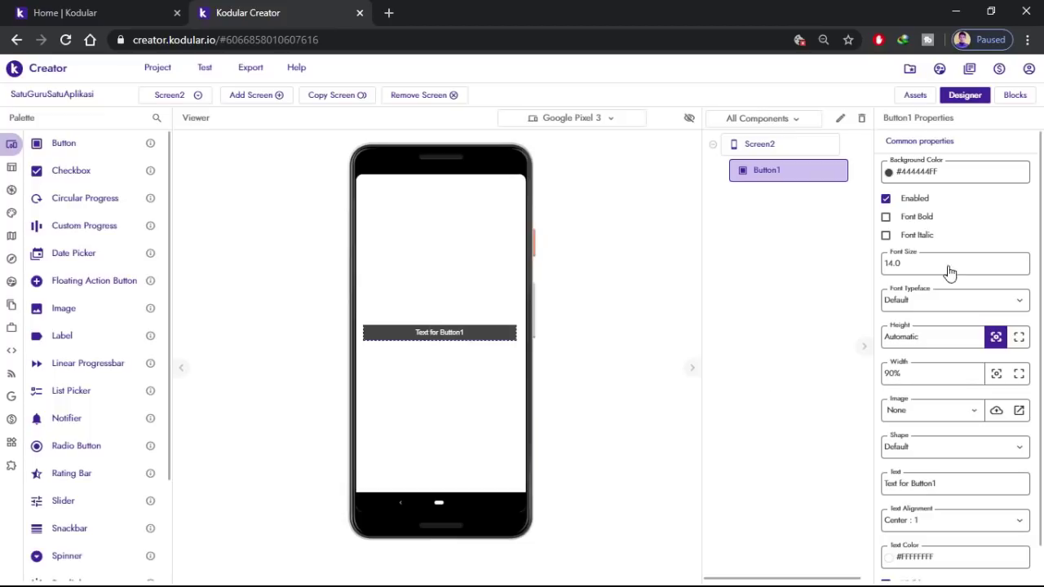
- Set the button's background color to the default red #F44336FF
left_click(940, 177)
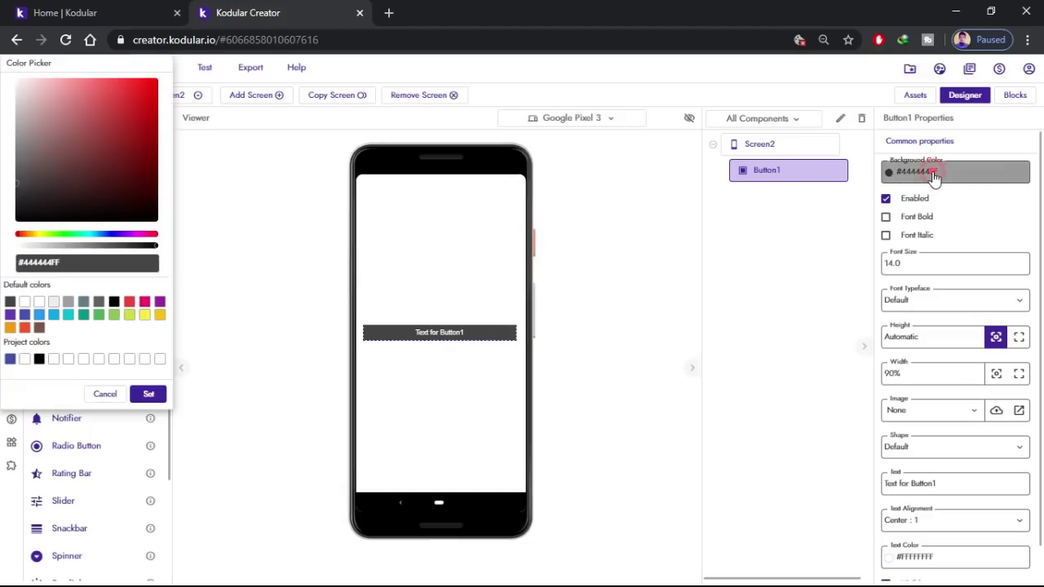
left_click(144, 303)
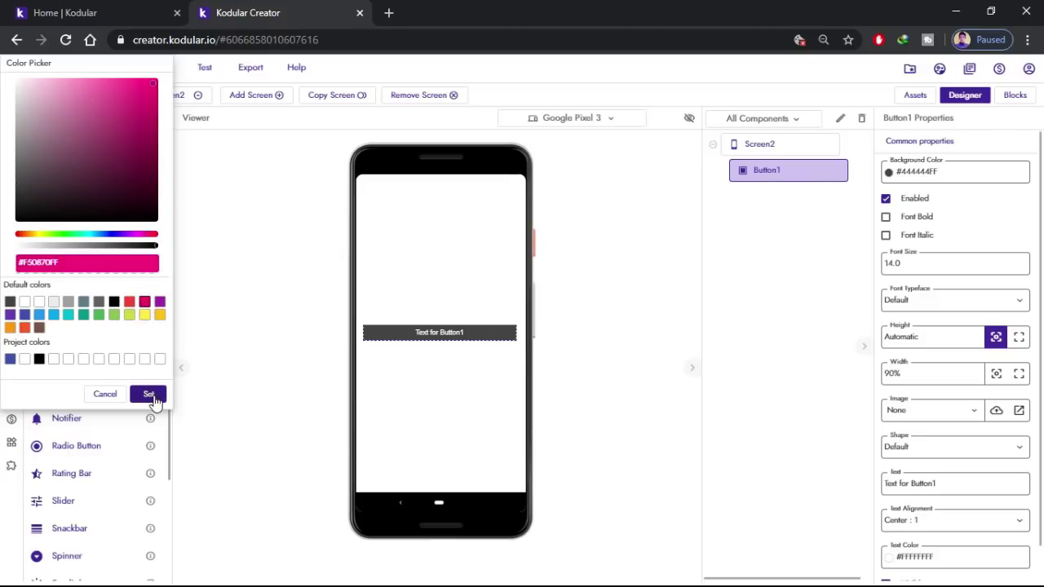
left_click(129, 301)
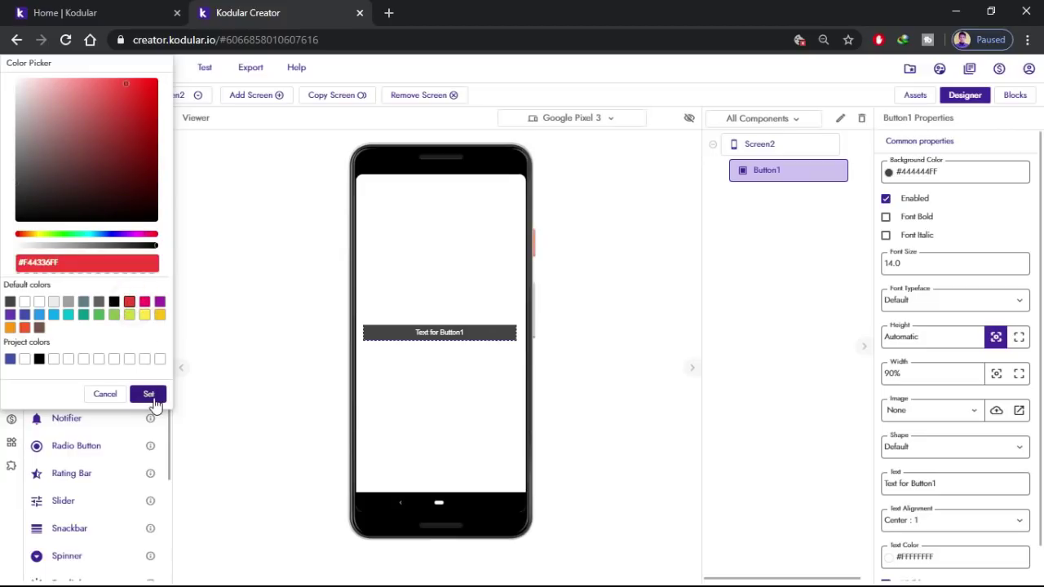
left_click(149, 395)
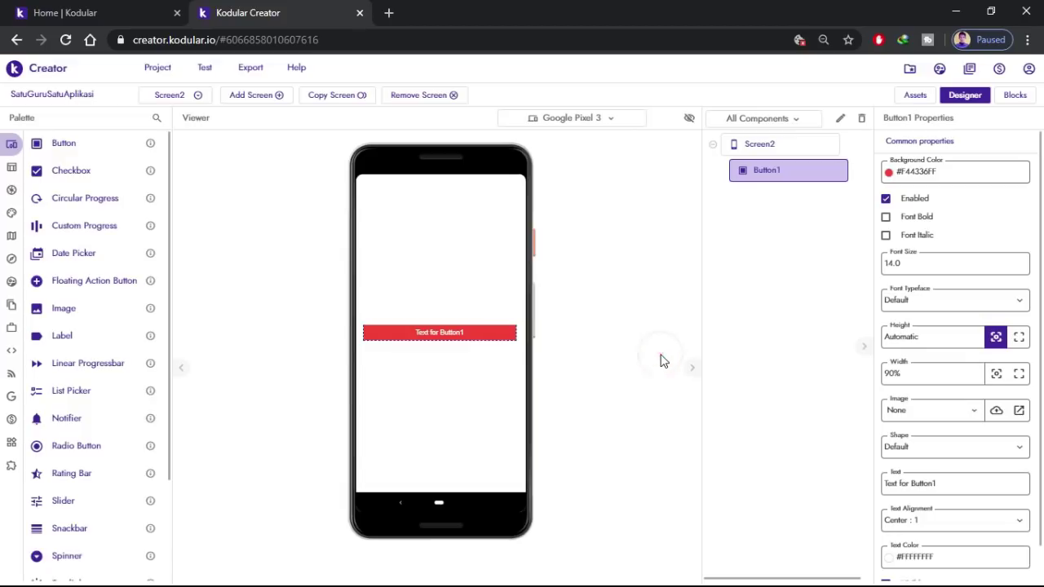
- Try a height of 30px for the red button, and settle on a height of 50px
left_click(505, 342)
double_click(936, 339)
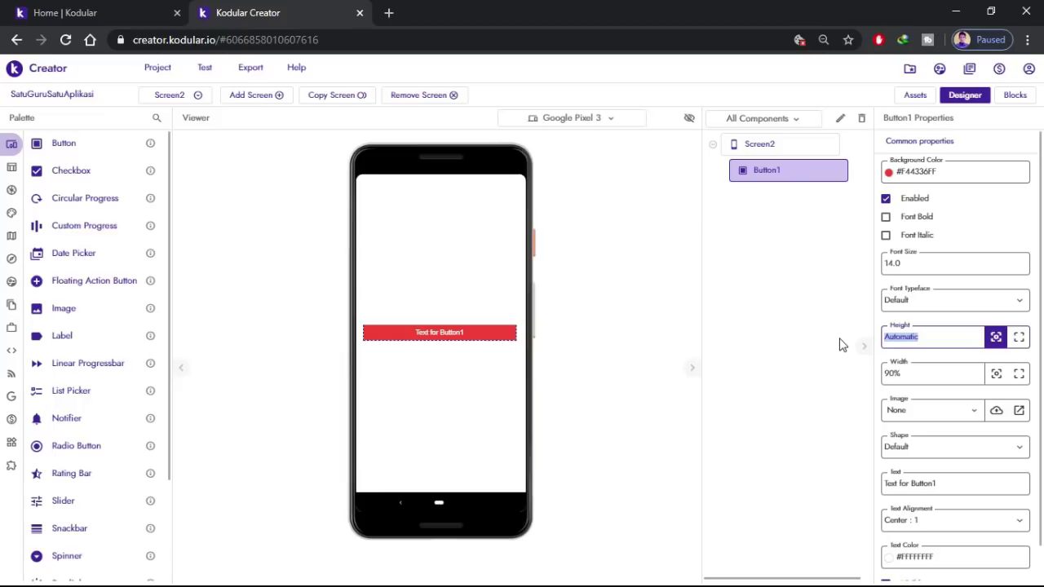
type("30PX")
key("Return")
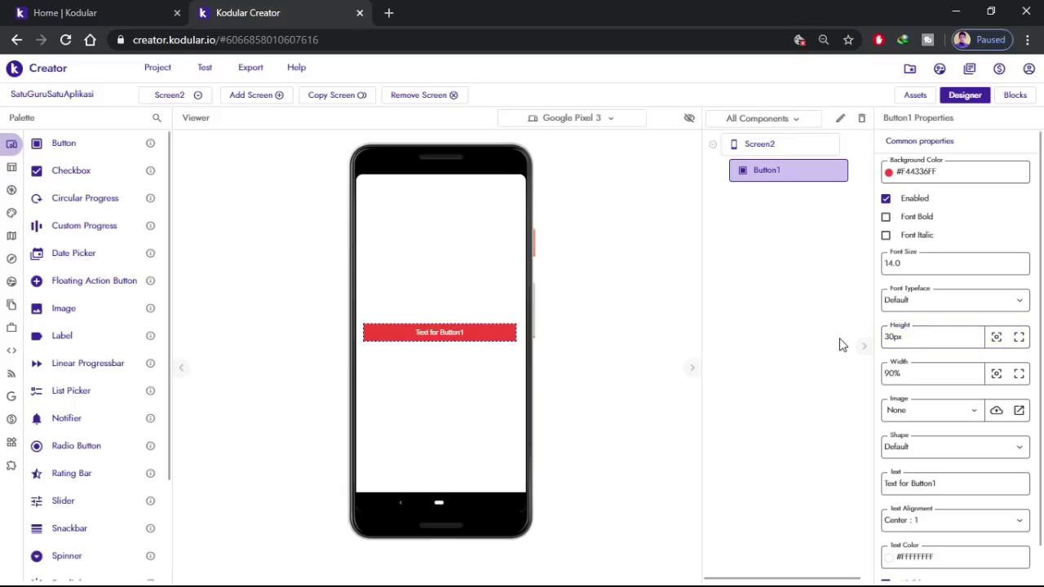
left_click(917, 340)
type("50PX")
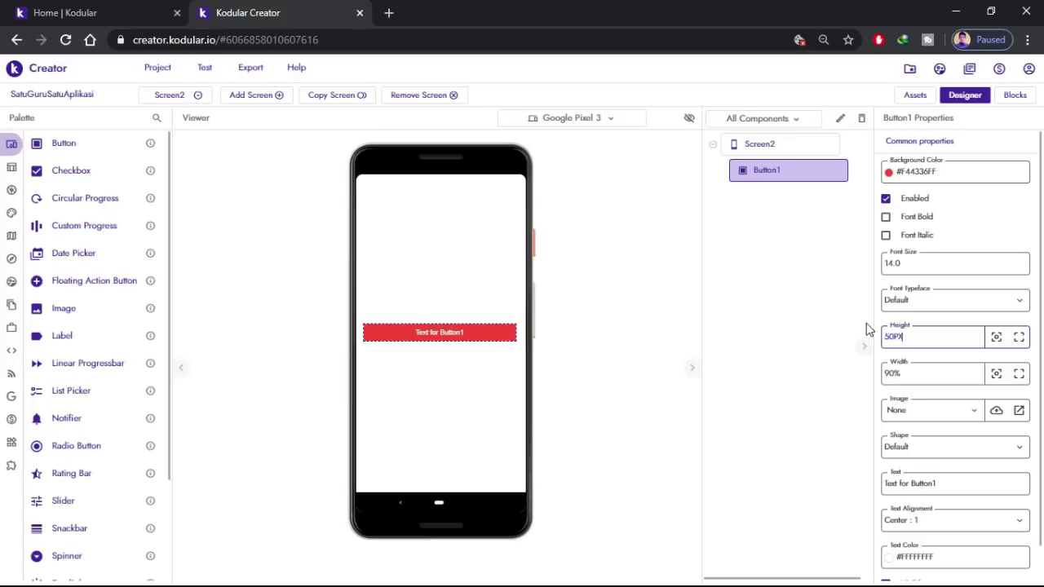
key("Return")
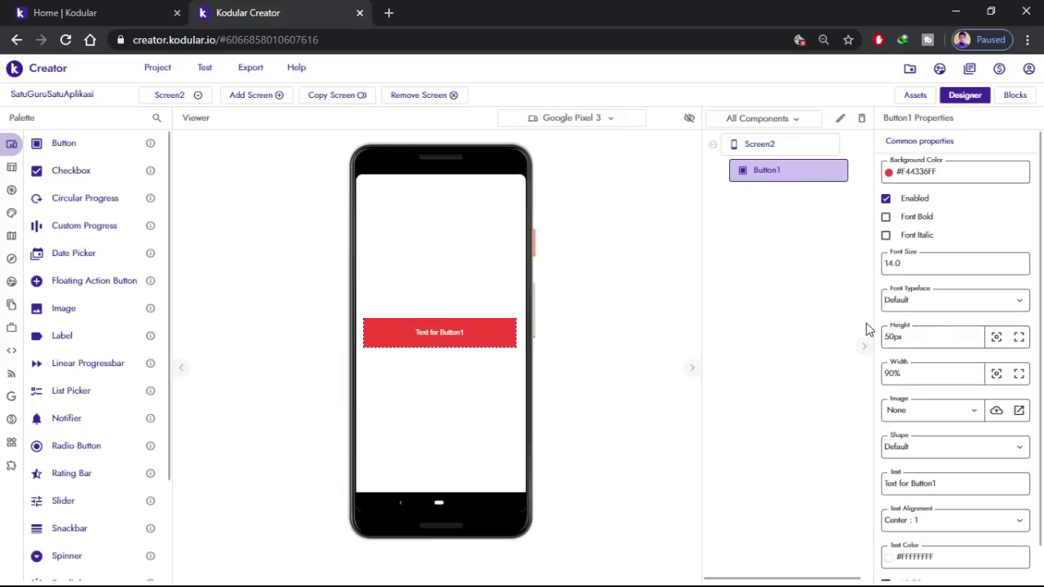
left_click(620, 359)
left_click(498, 330)
right_click(488, 328)
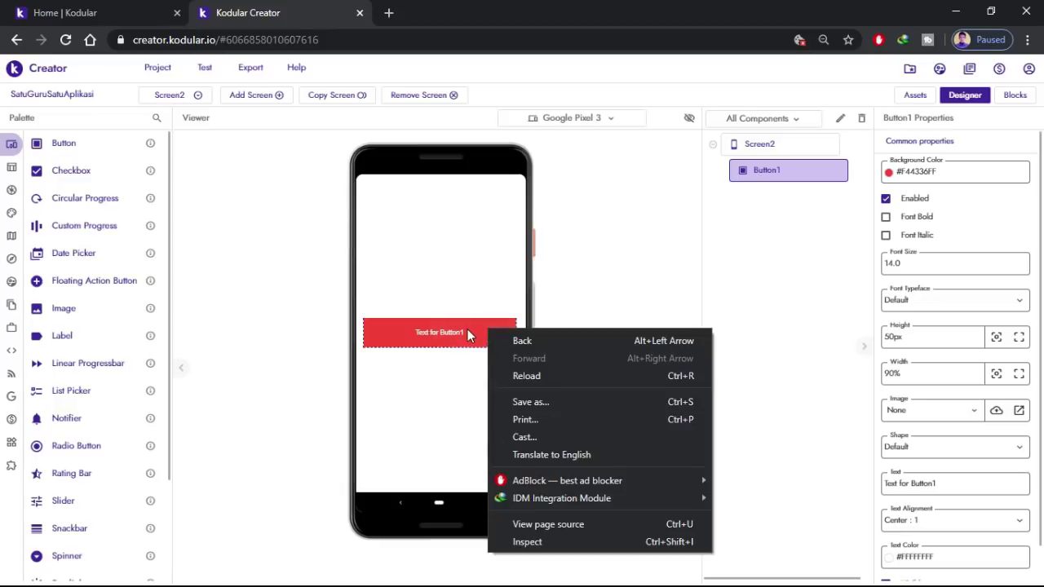
left_click(470, 329)
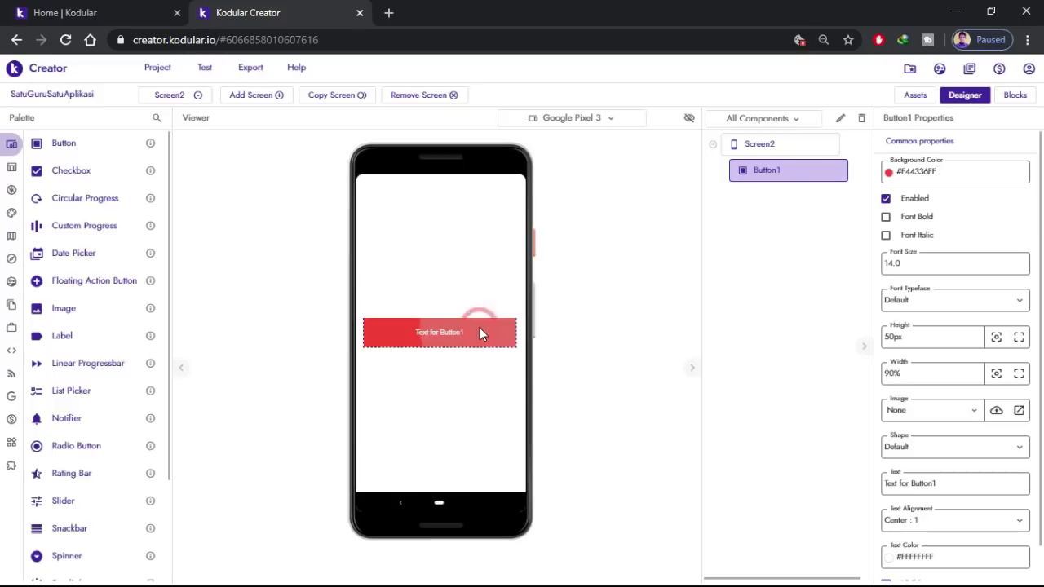
right_click(480, 328)
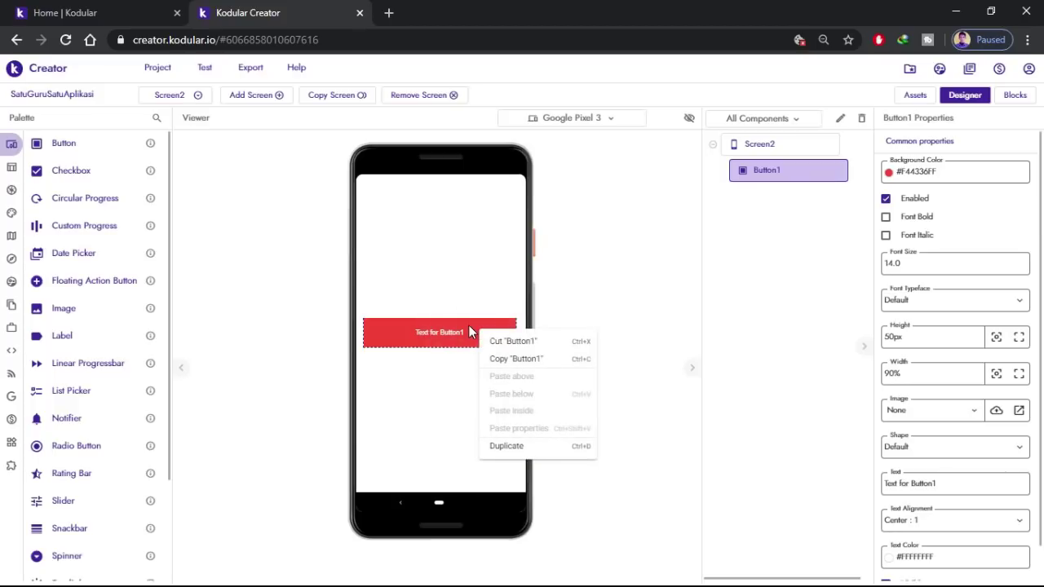
left_click(470, 327)
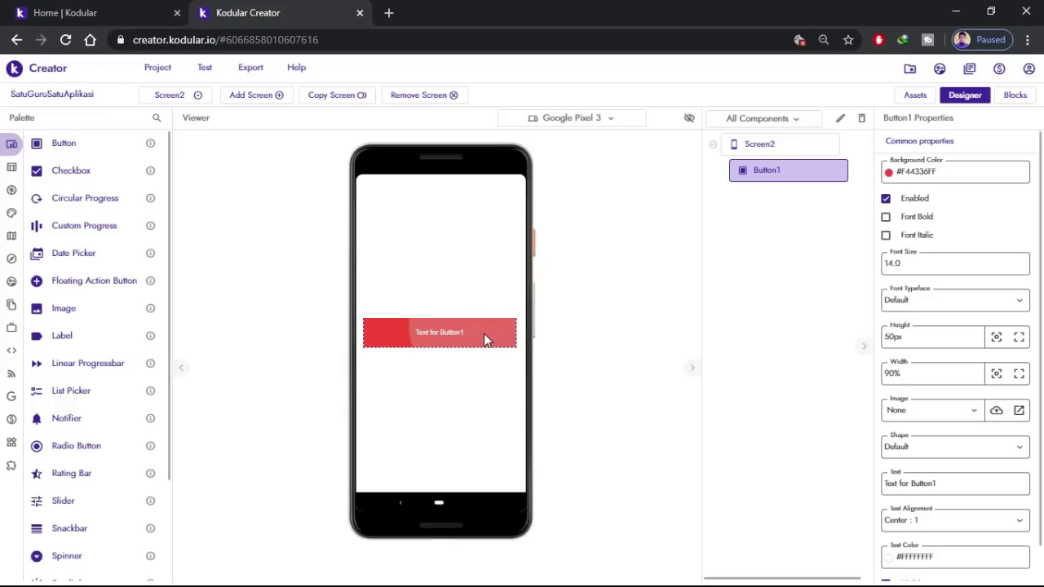
- Duplicate the red button six times to build a stack of seven identical buttons on Screen2
right_click(479, 329)
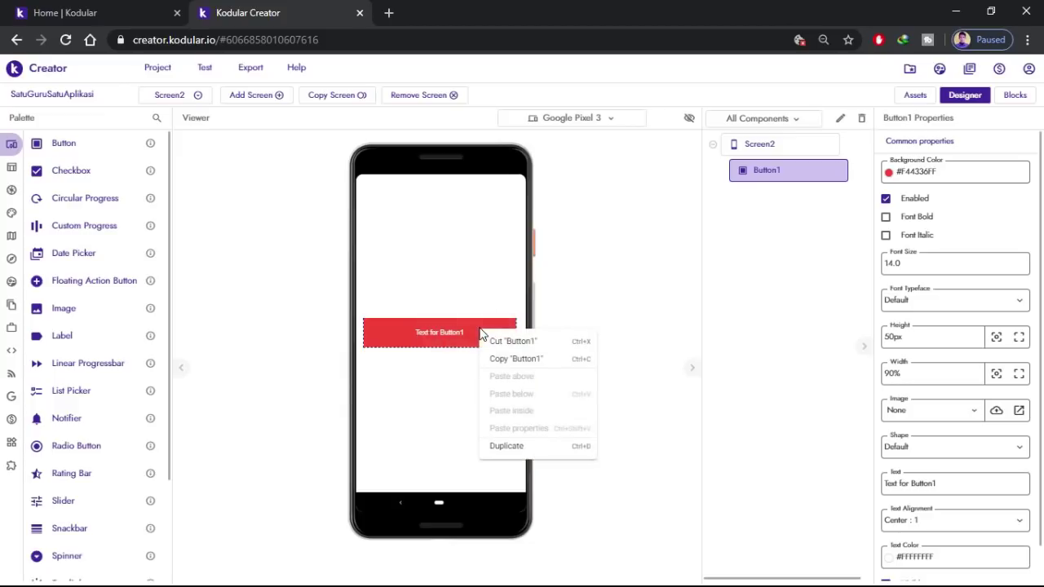
left_click(505, 448)
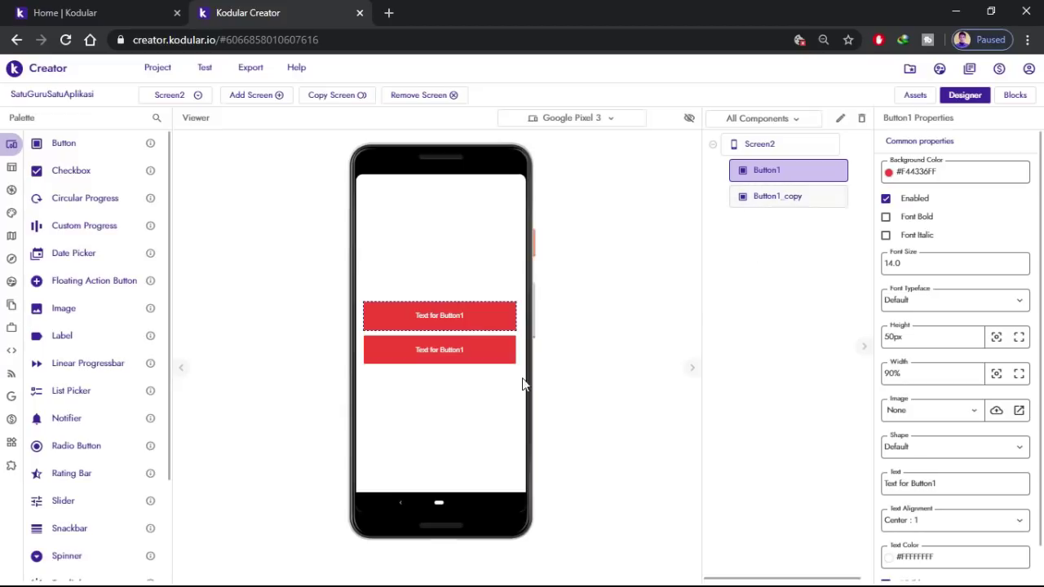
right_click(484, 351)
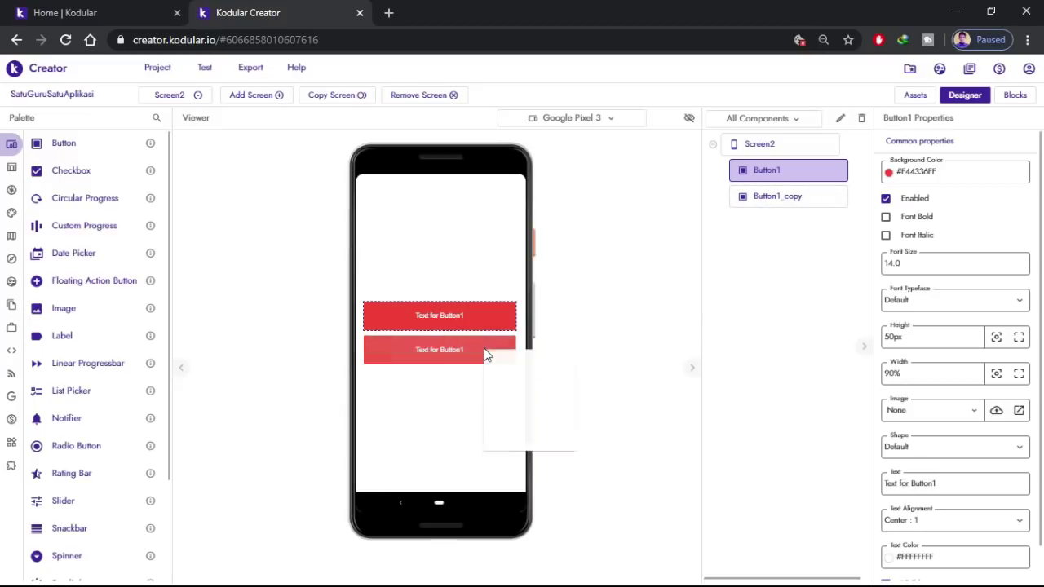
left_click(515, 467)
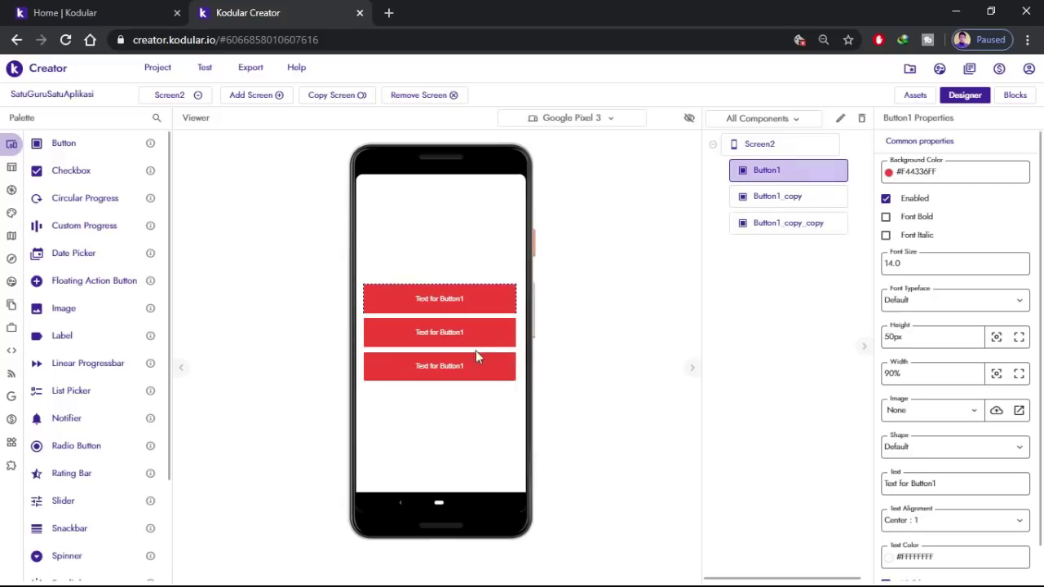
right_click(488, 365)
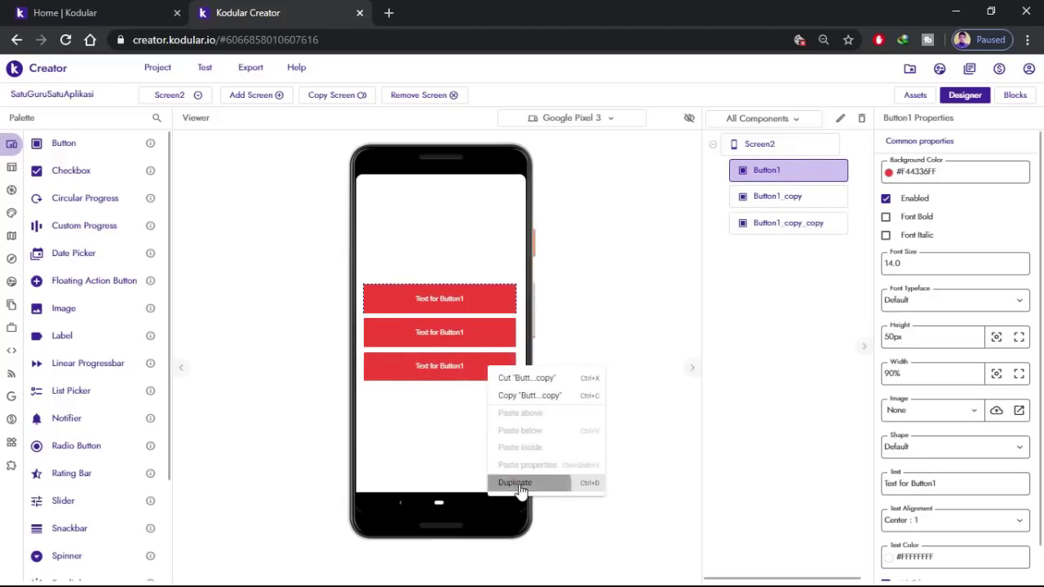
left_click(512, 483)
right_click(491, 382)
left_click(515, 504)
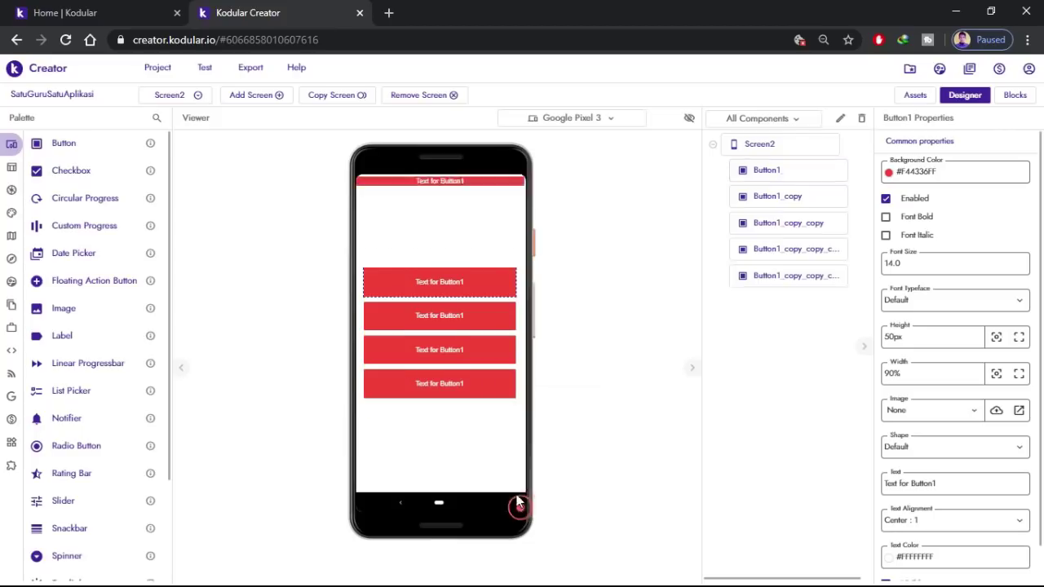
right_click(486, 398)
left_click(515, 519)
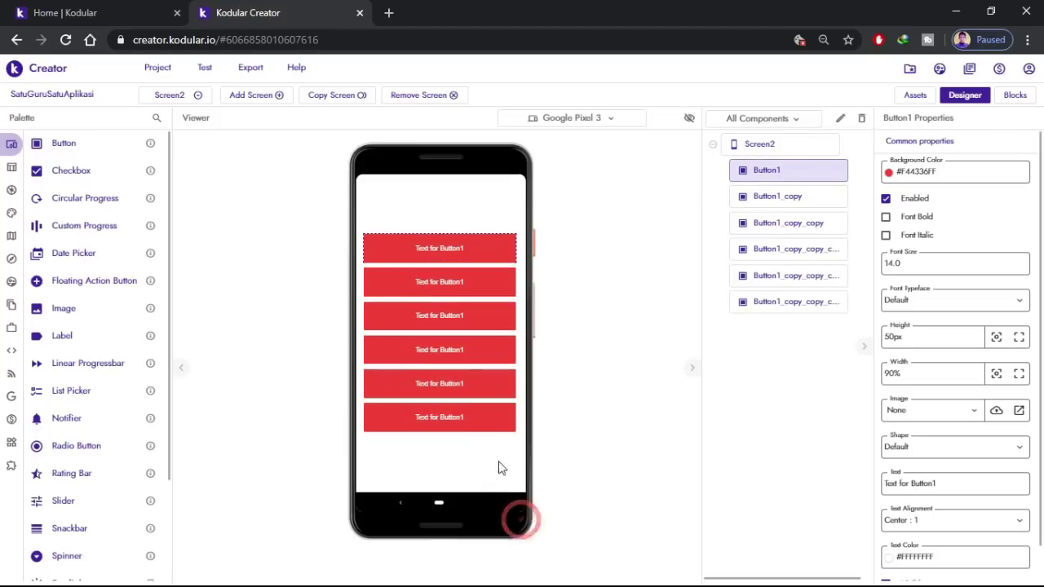
right_click(489, 425)
left_click(516, 542)
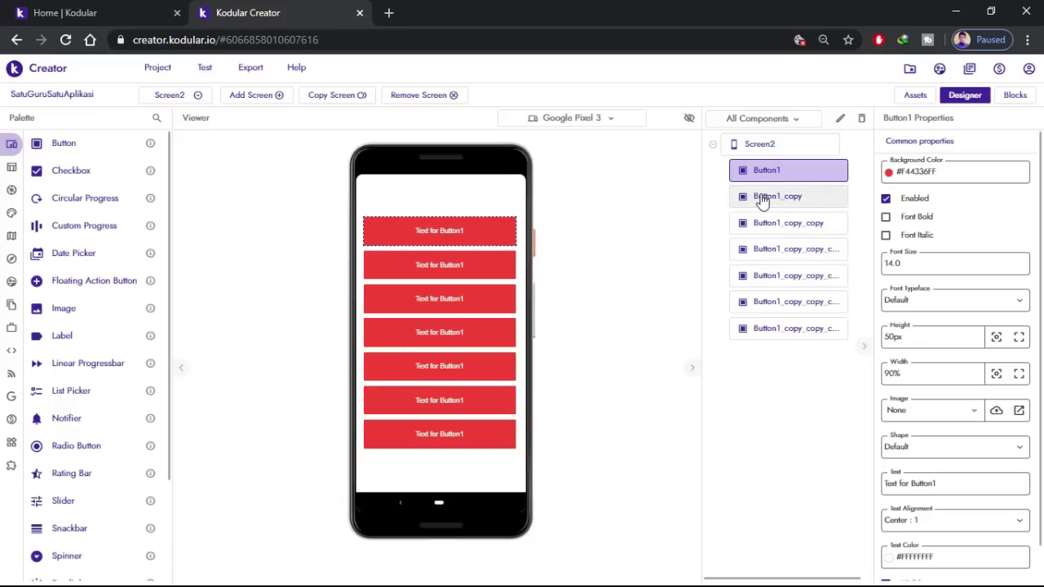
left_click(486, 265)
left_click(491, 298)
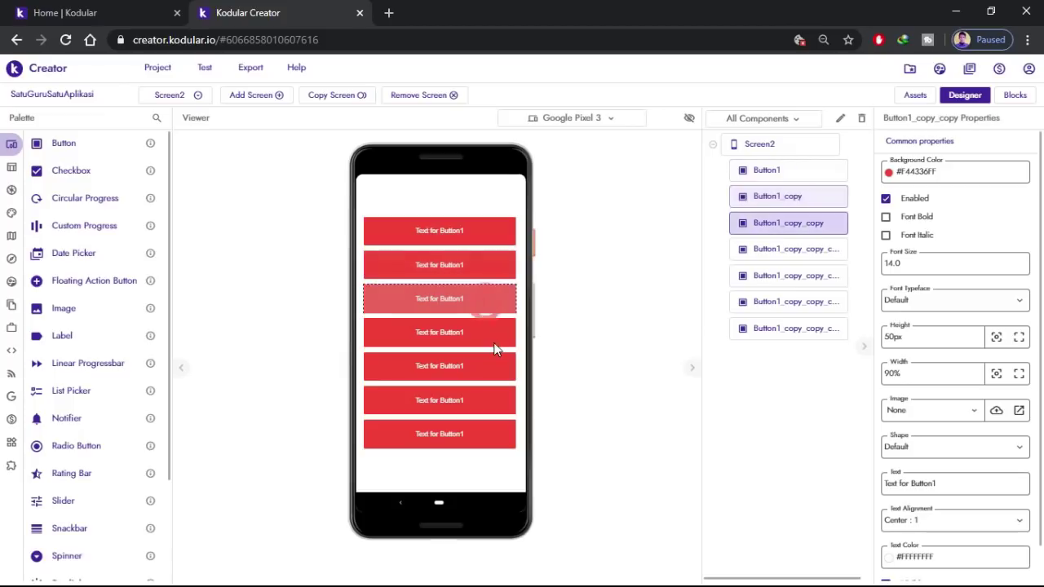
left_click(495, 332)
left_click(495, 367)
left_click(494, 405)
left_click(480, 440)
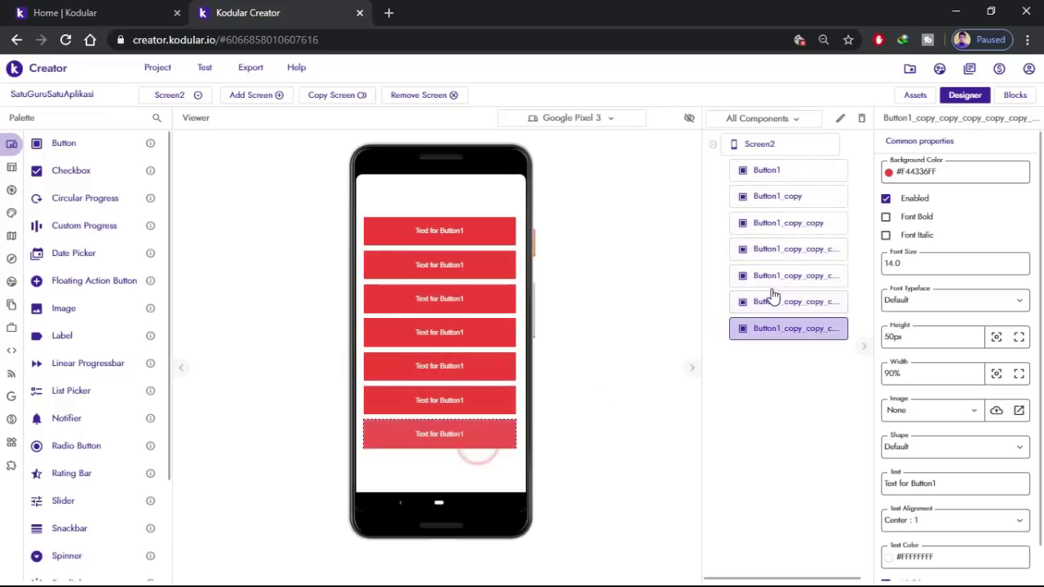
left_click(785, 172)
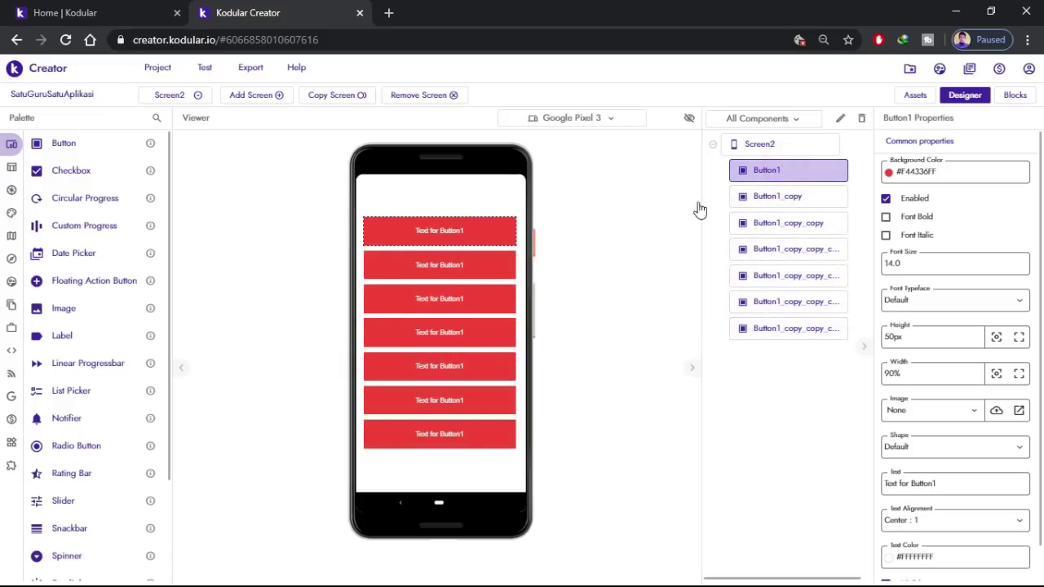
- Rename the second button's component from Button1_copy to Button2
left_click(501, 272)
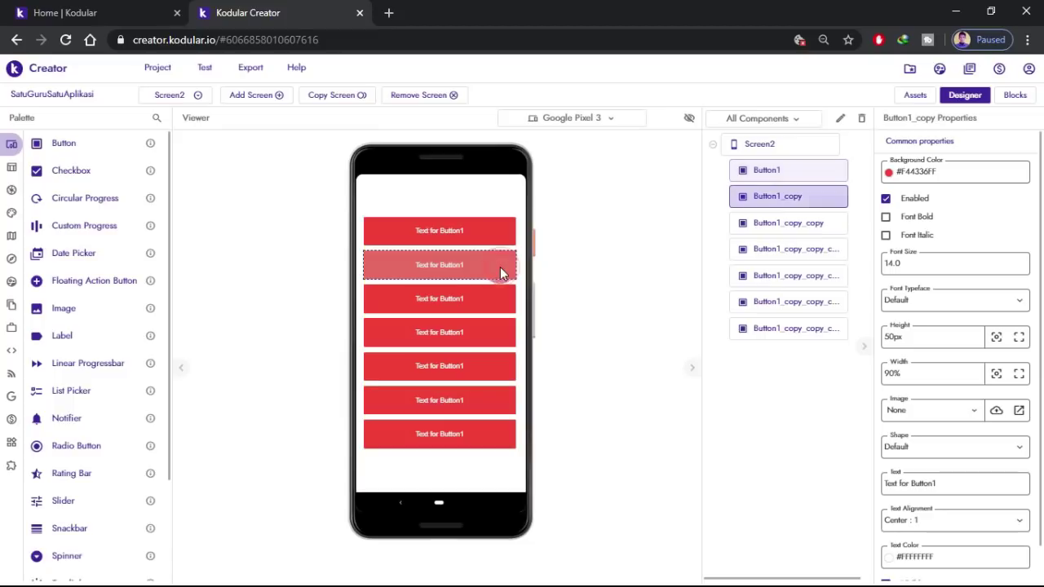
left_click(839, 120)
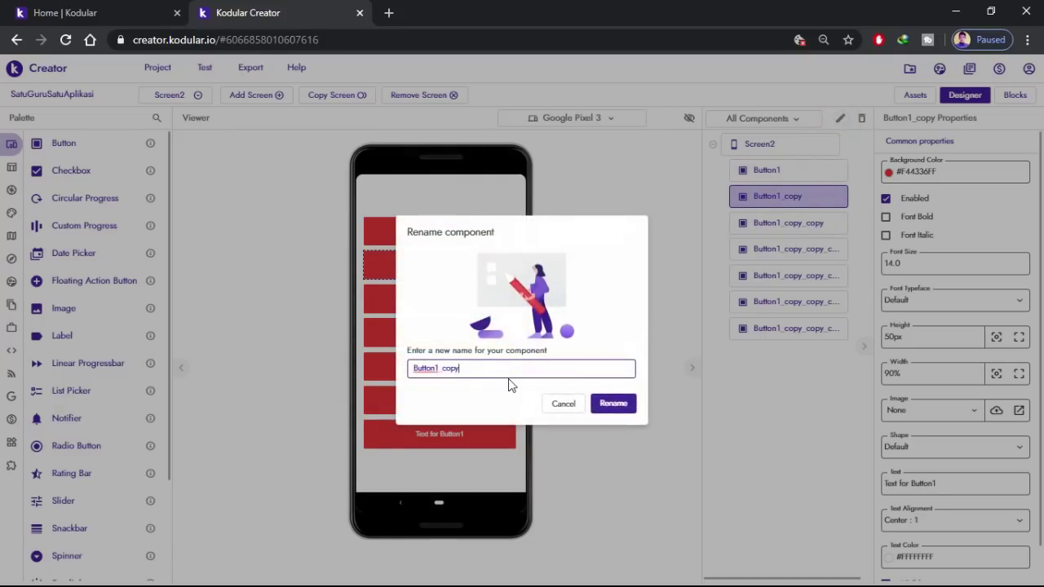
key("BackSpace")
key("BackSpace")
key("BackSpace")
key("BackSpace")
key("BackSpace")
key("BackSpace")
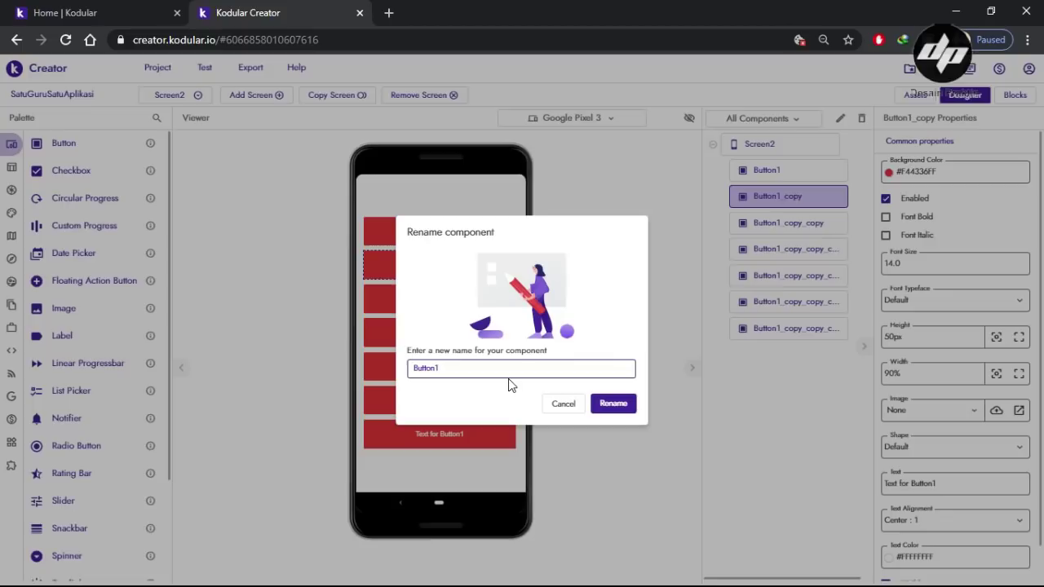
type("2")
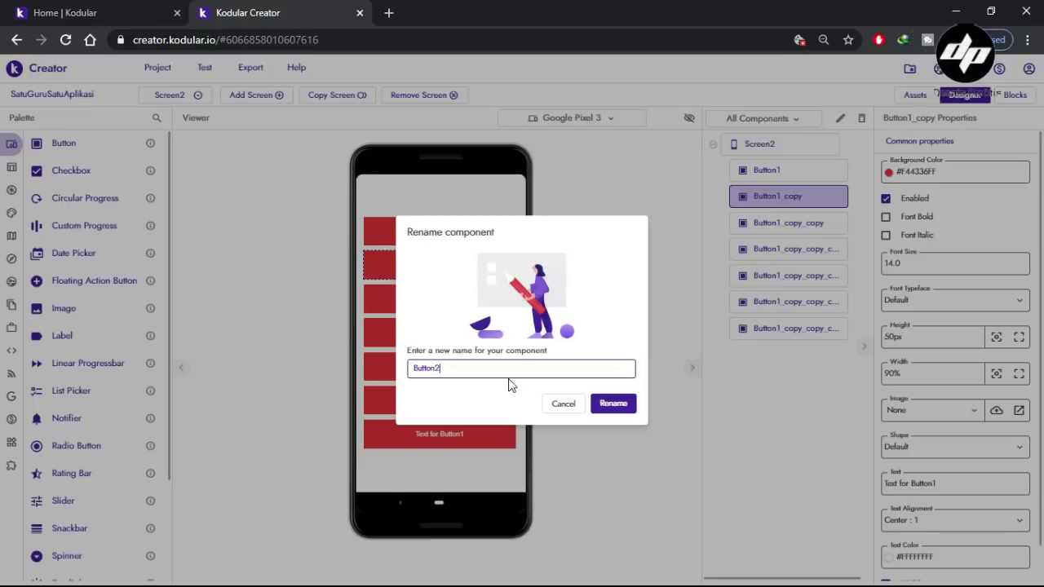
left_click(614, 403)
- Rename the third button's component from Button1_copy_copy to Button3
left_click(796, 223)
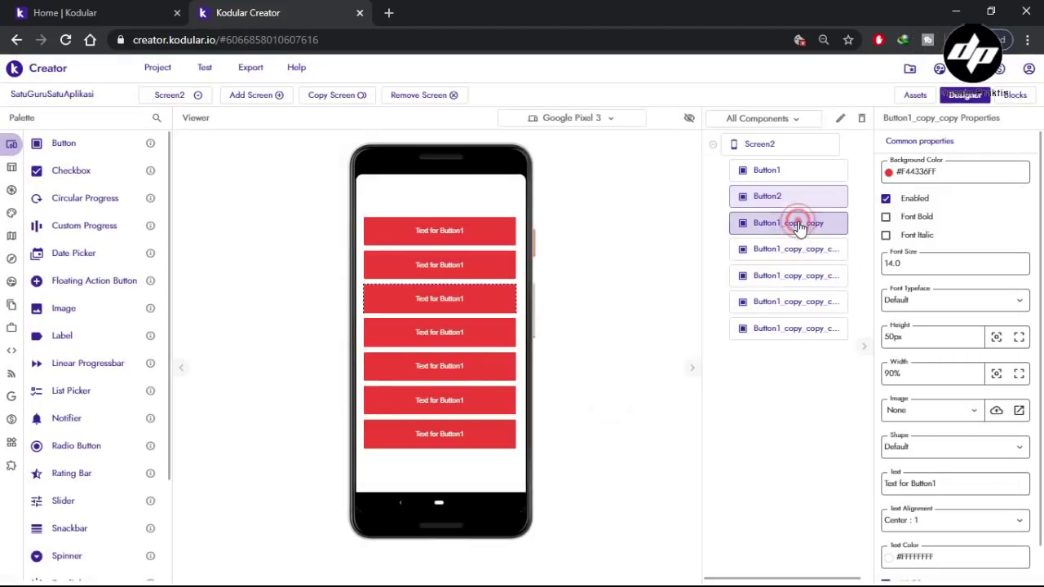
left_click(840, 120)
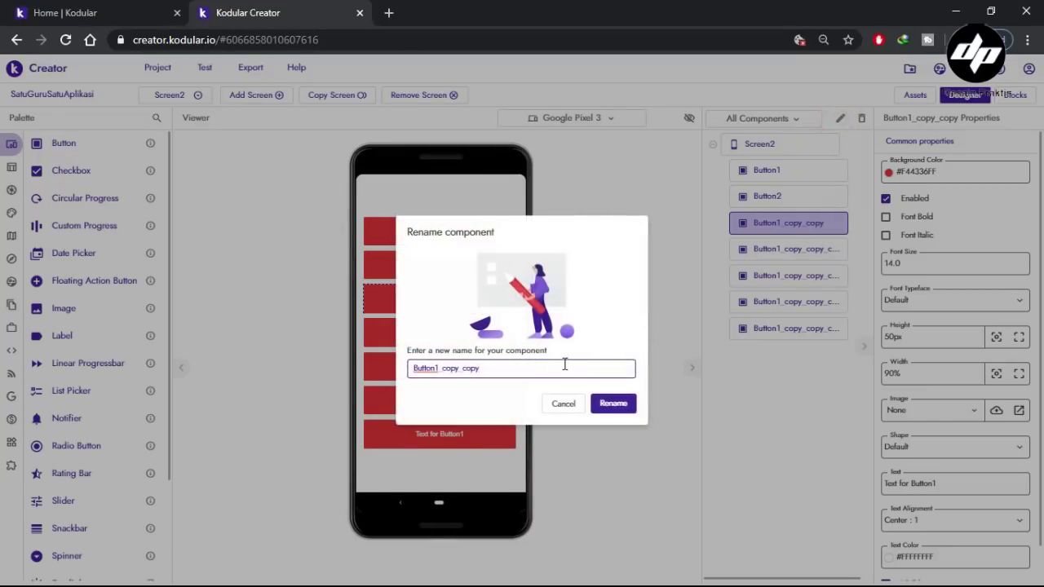
key("BackSpace")
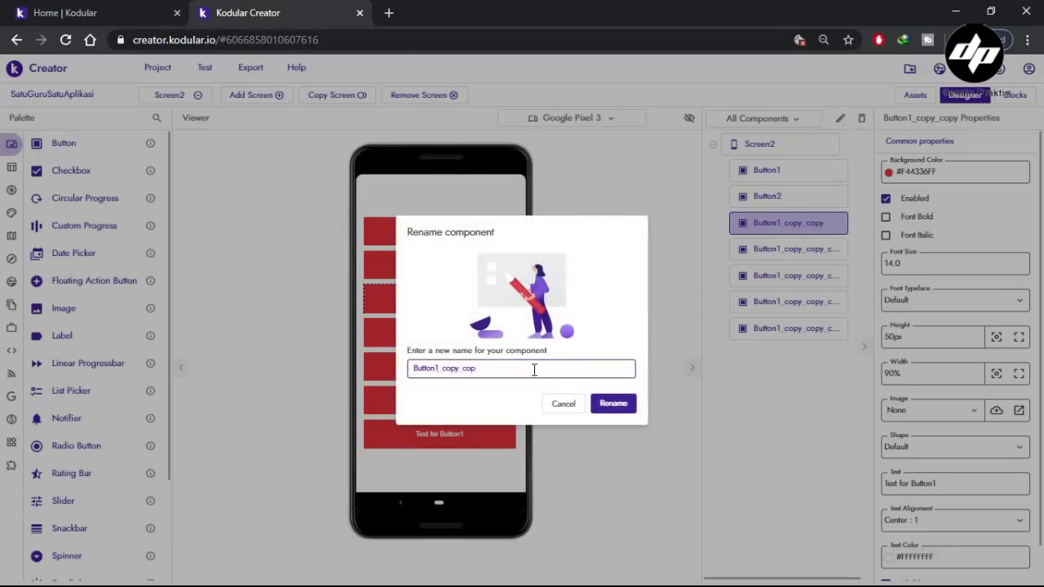
key("BackSpace")
key("BackSpace")
key("BackSpace")
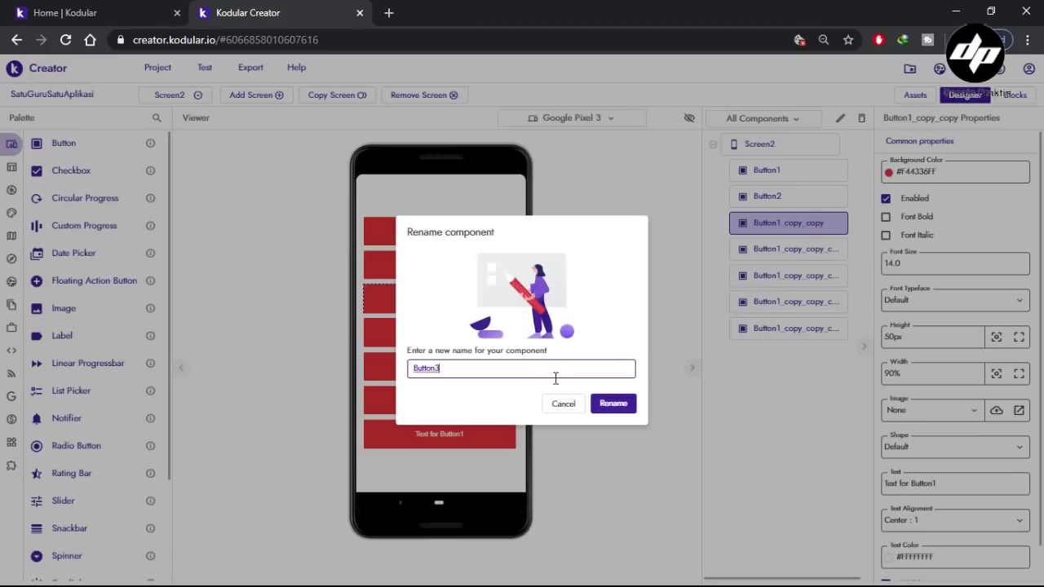
left_click(612, 405)
- Rename the fourth button's component to Button4
left_click(762, 249)
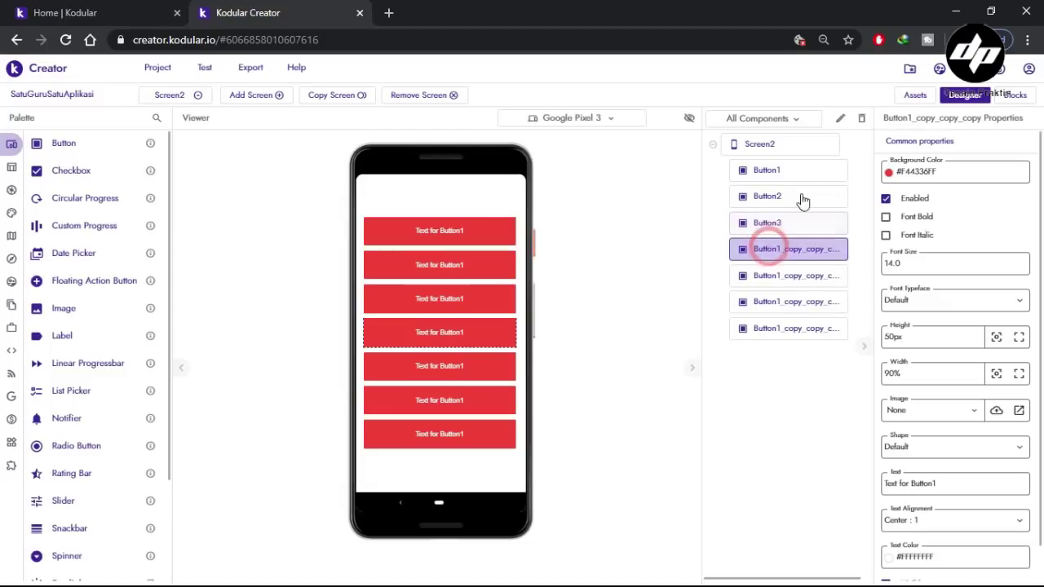
left_click(840, 122)
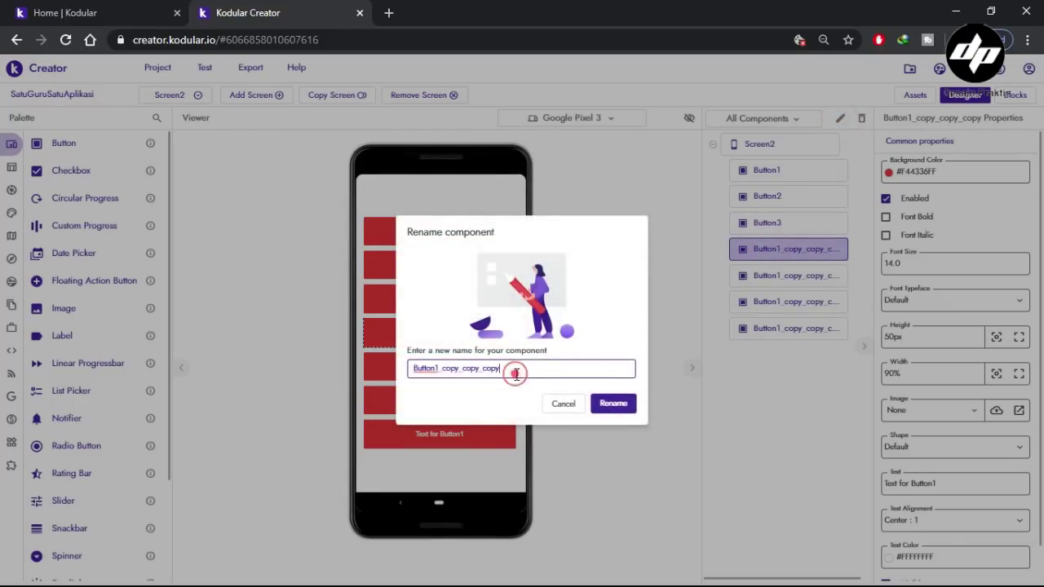
key("BackSpace")
key("BackSpace")
key("BackSpace")
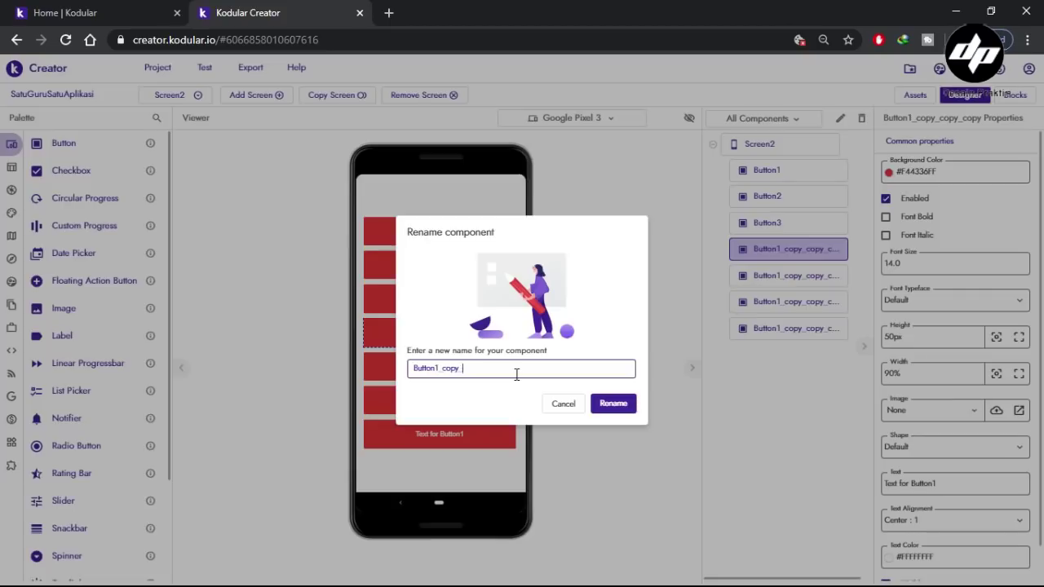
key("BackSpace")
key("BackSpace")
key("BackSpace")
key("BackSpace")
type("4")
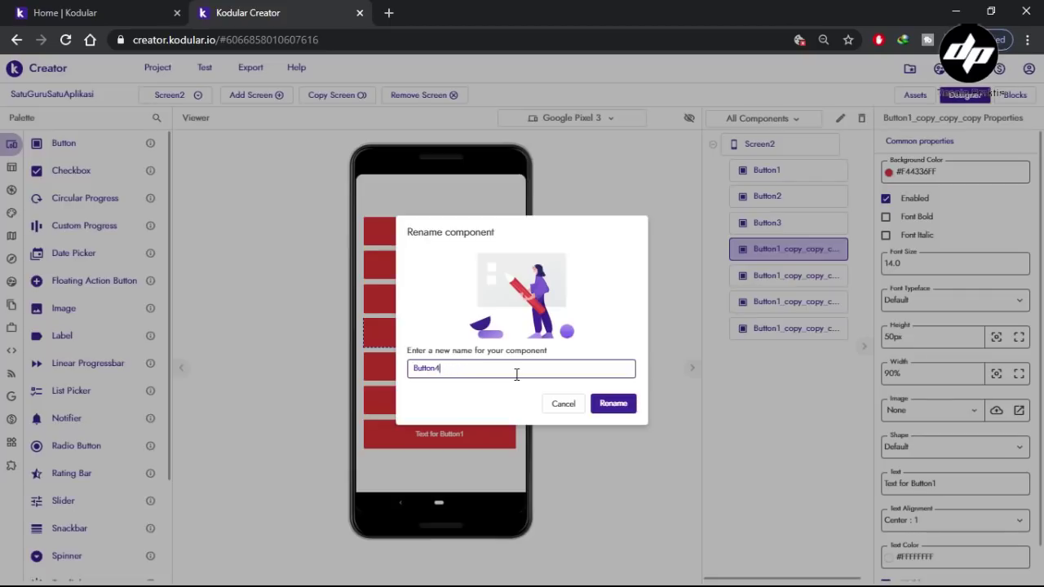
left_click(613, 403)
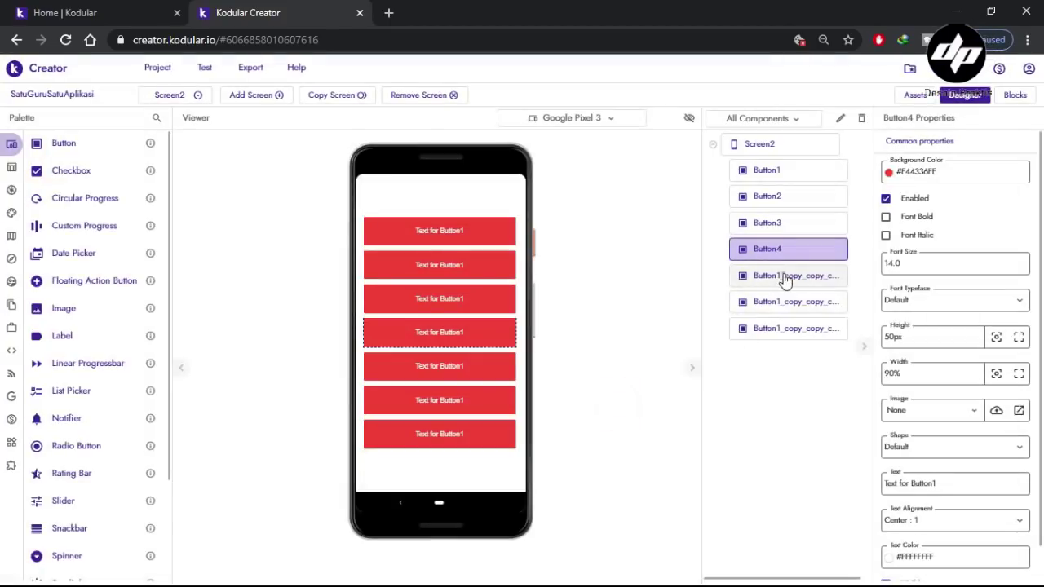
- Rename the fifth button's component to Button5
left_click(783, 276)
left_click(840, 118)
left_click(432, 368)
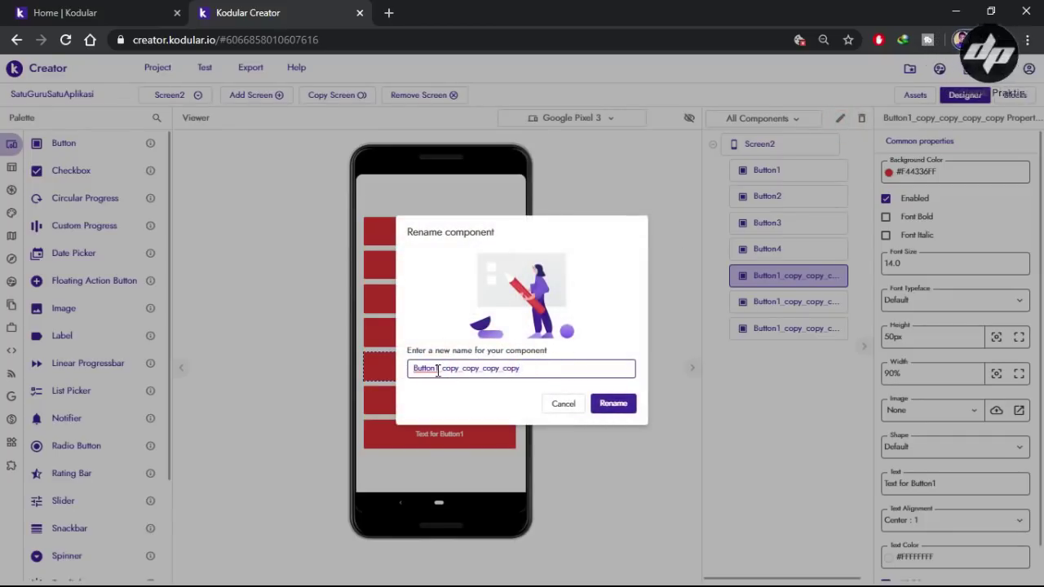
double_click(482, 369)
type("Button1")
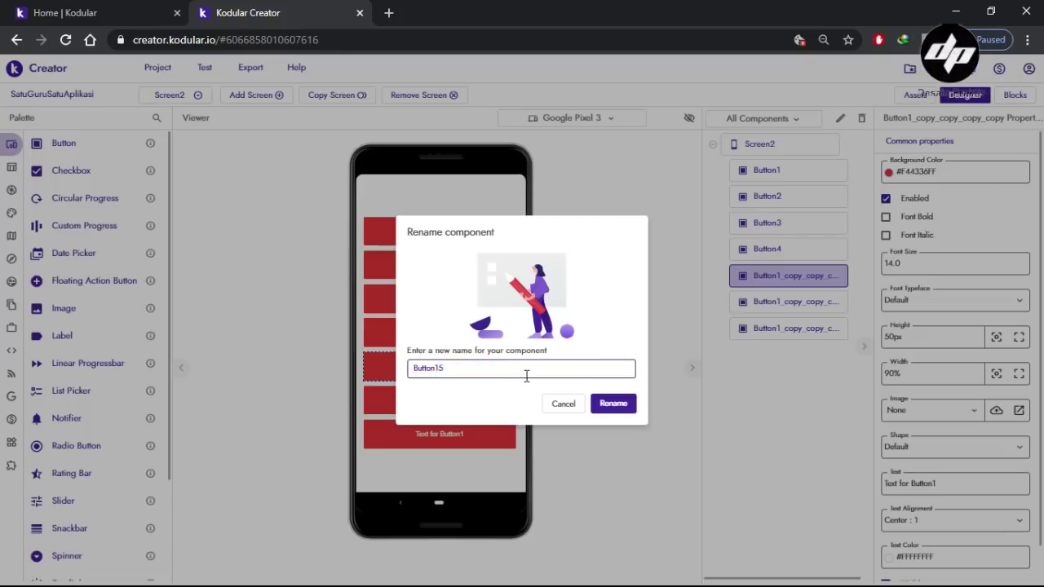
key("BackSpace")
type("5")
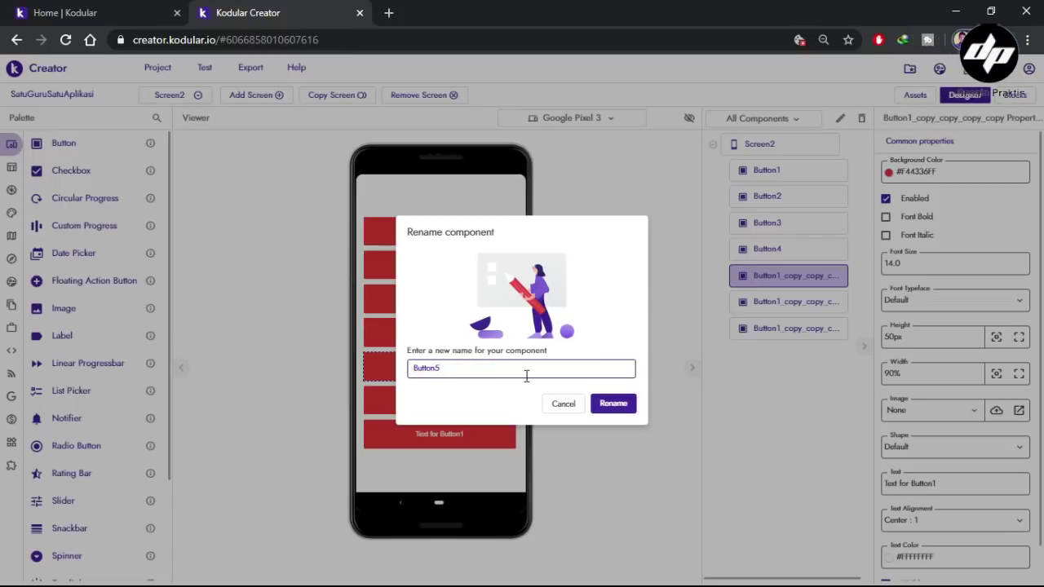
left_click(613, 403)
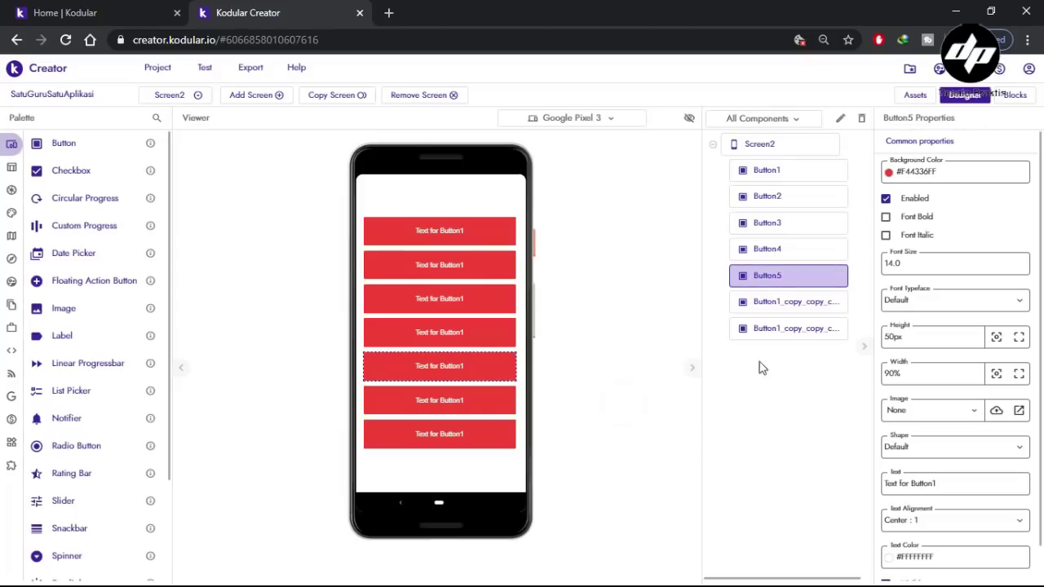
- Rename the sixth button's component to Button6
left_click(779, 308)
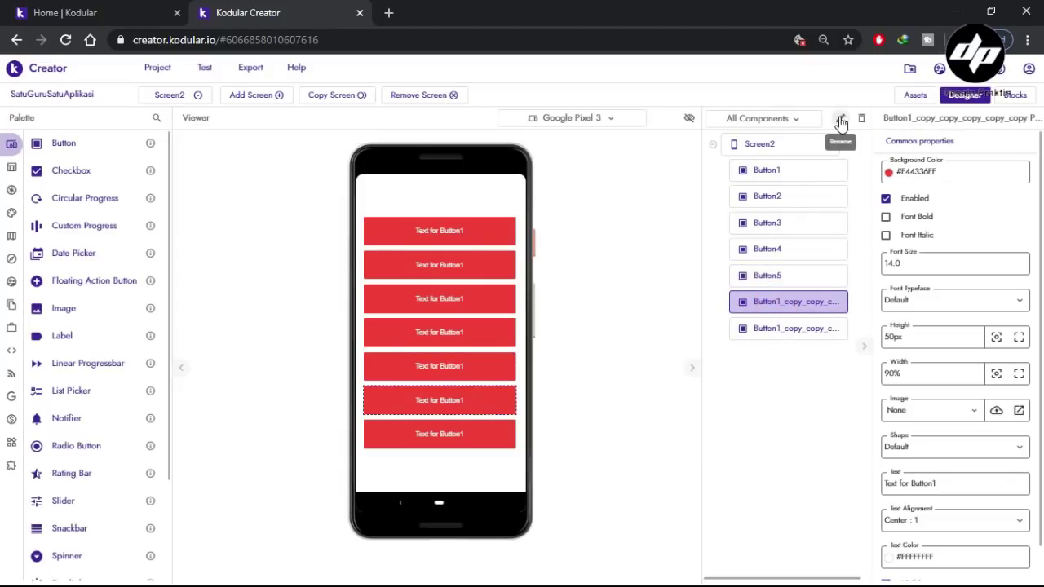
left_click(840, 119)
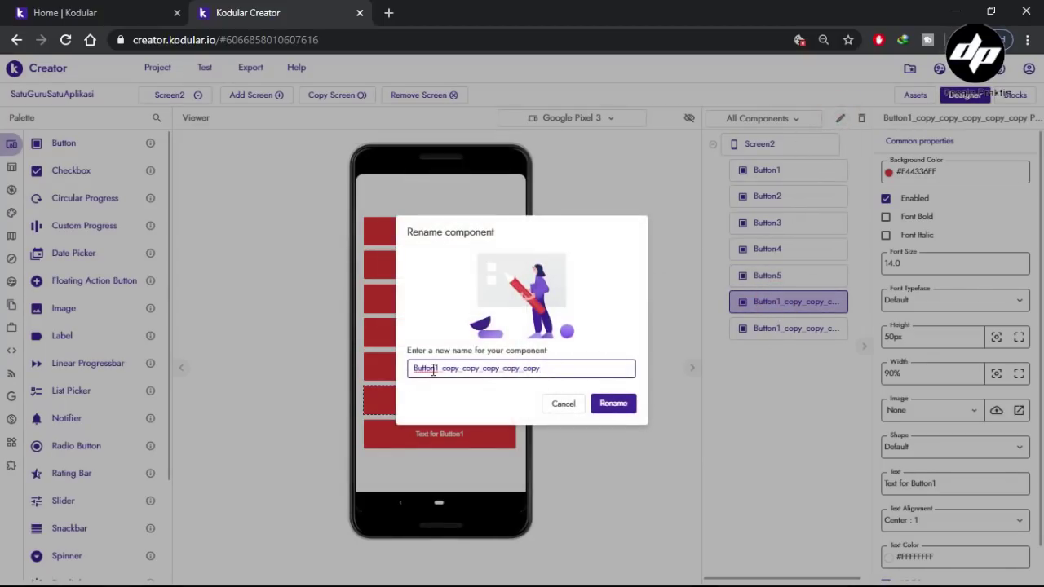
double_click(579, 368)
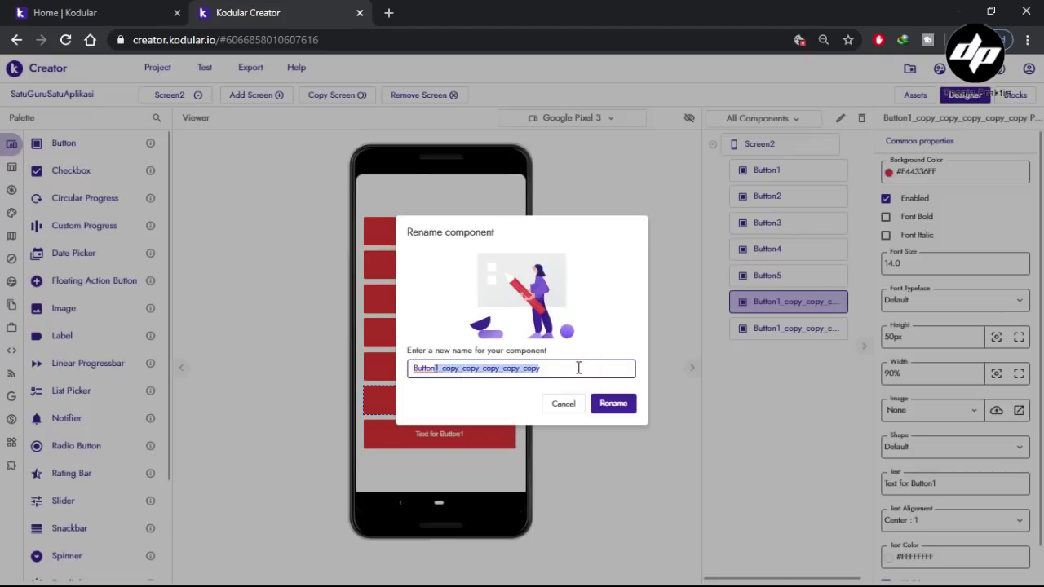
type("Button6")
left_click(615, 404)
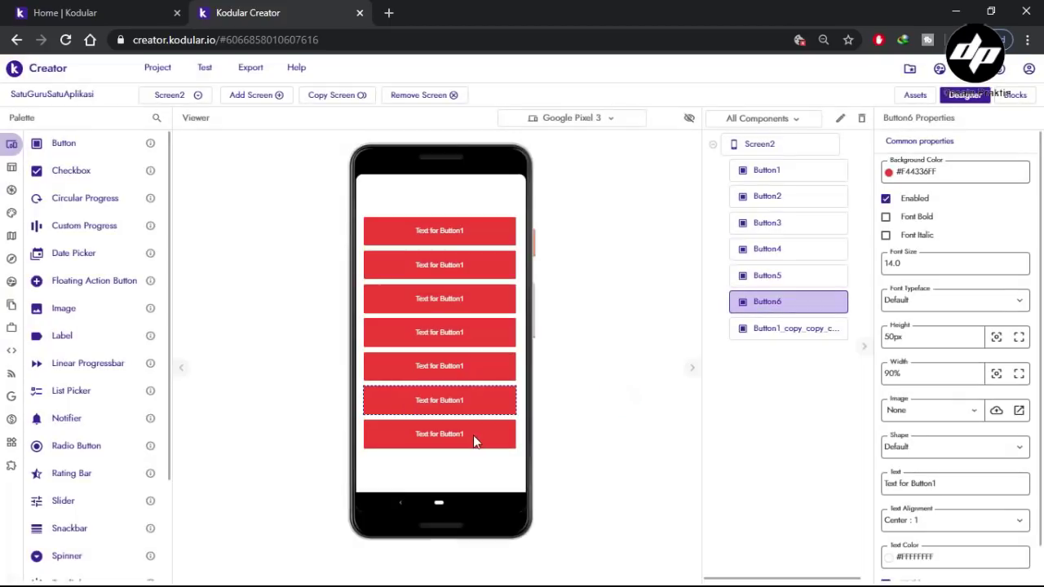
- Rename the seventh and last button's component to Button7
left_click(769, 333)
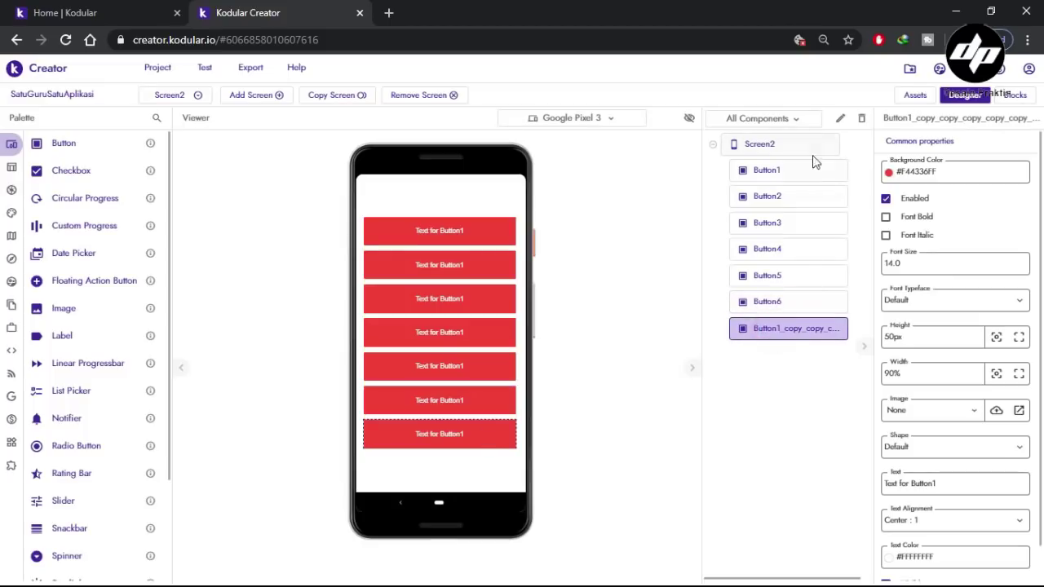
left_click(841, 121)
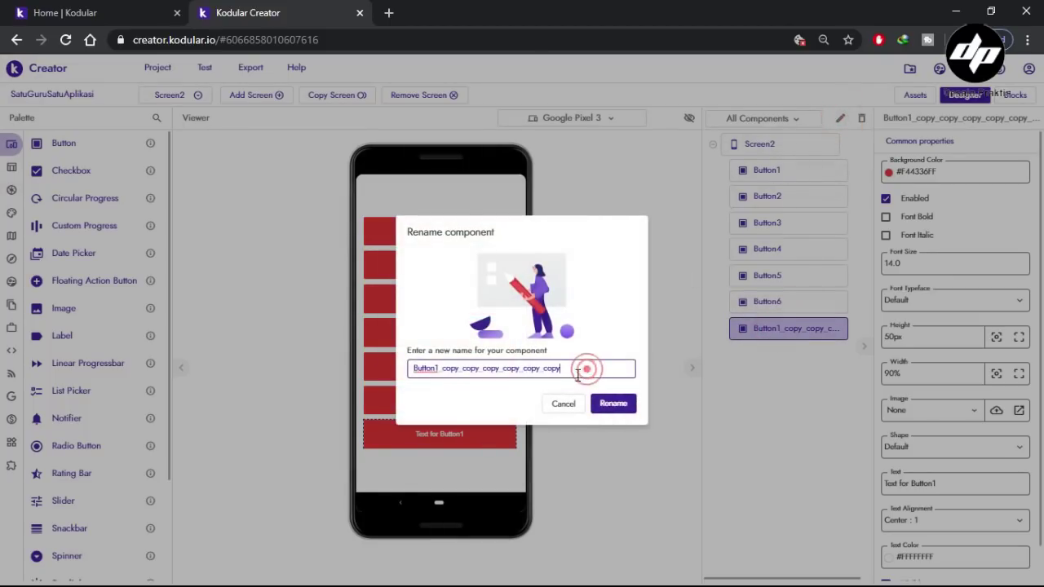
double_click(436, 371)
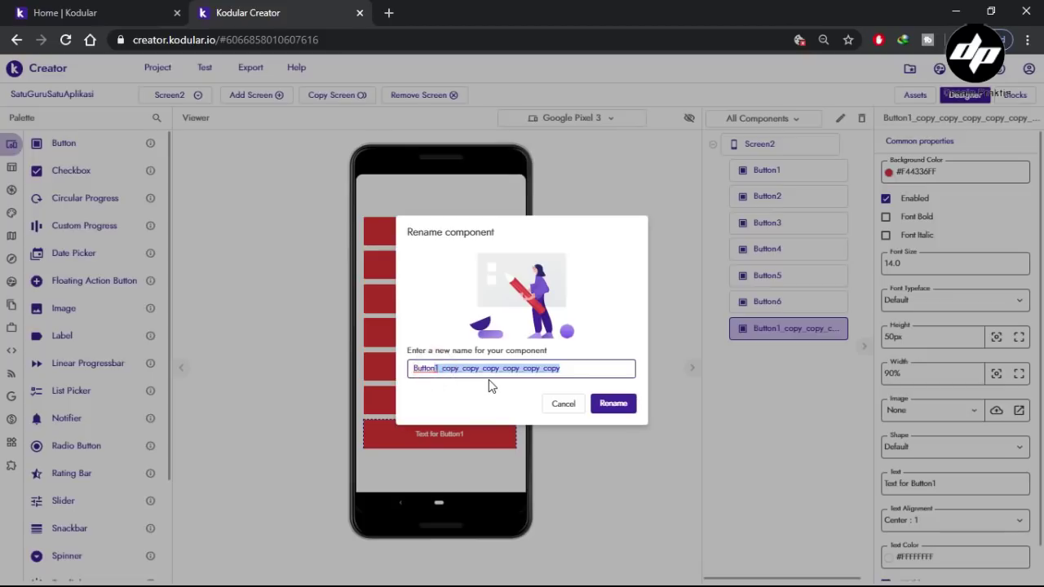
type("Button7")
left_click(621, 406)
left_click(640, 351)
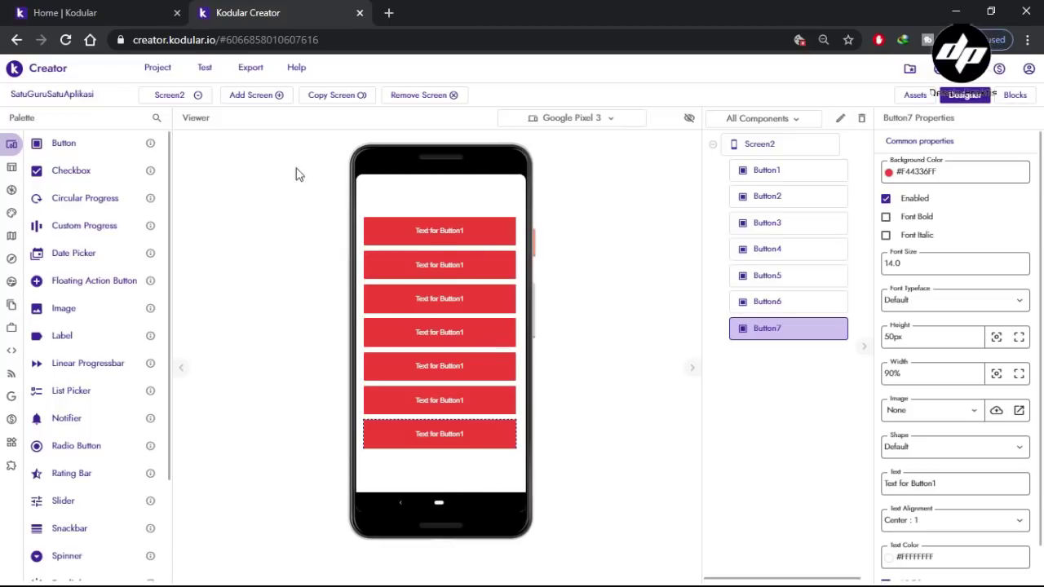
- Look at Screen1's cover layout, and return to Screen2
left_click(162, 96)
left_click(167, 121)
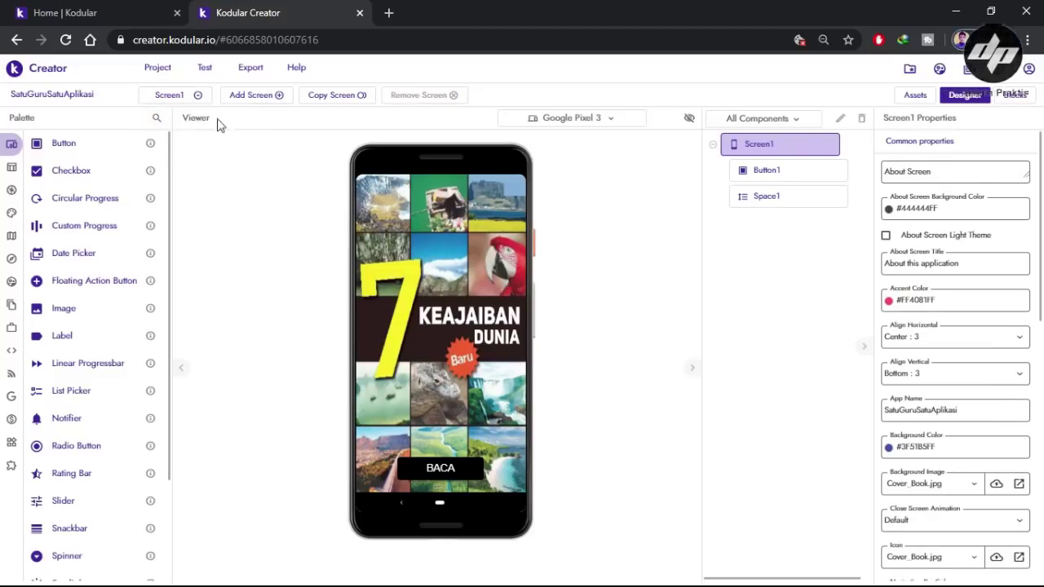
left_click(179, 97)
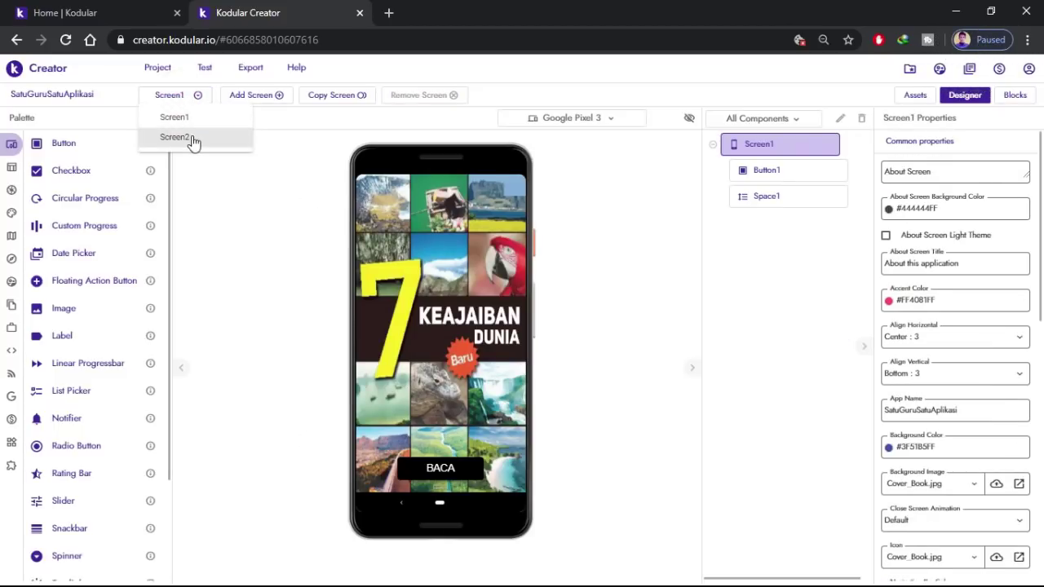
left_click(188, 138)
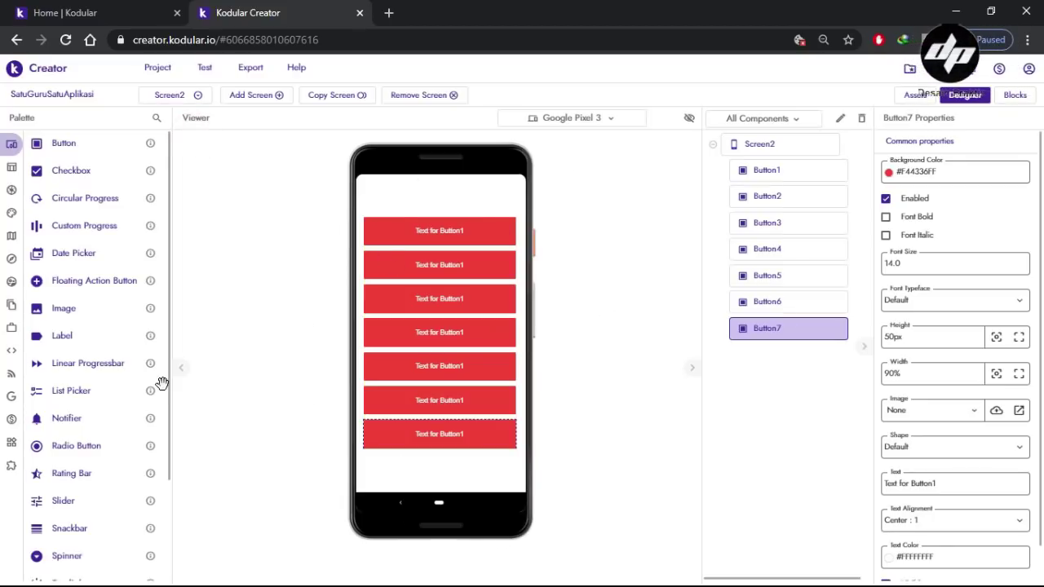
- Set Button2's background color to the default yellow #FEEA3BFF
left_click(499, 236)
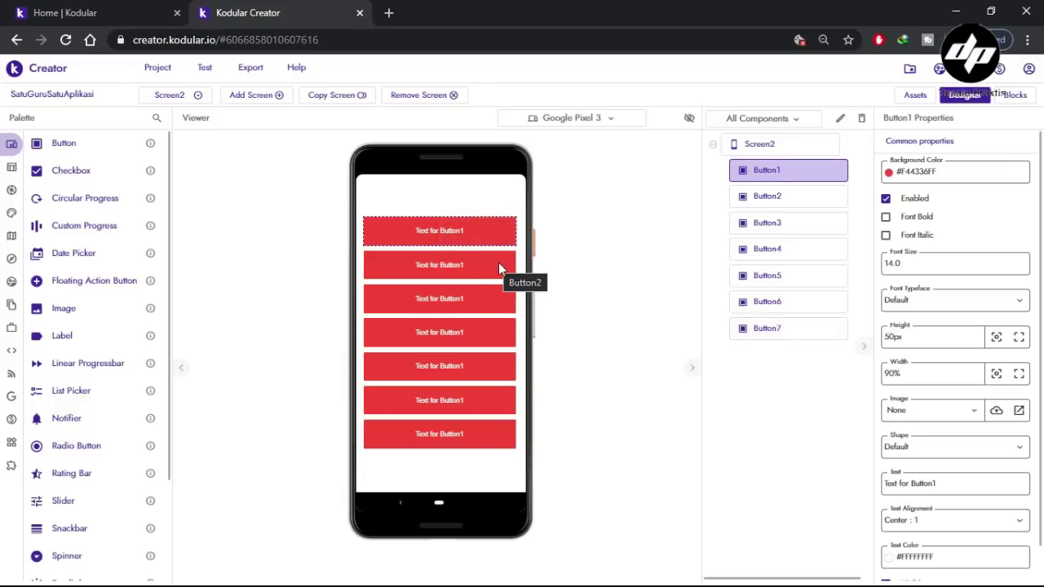
left_click(498, 263)
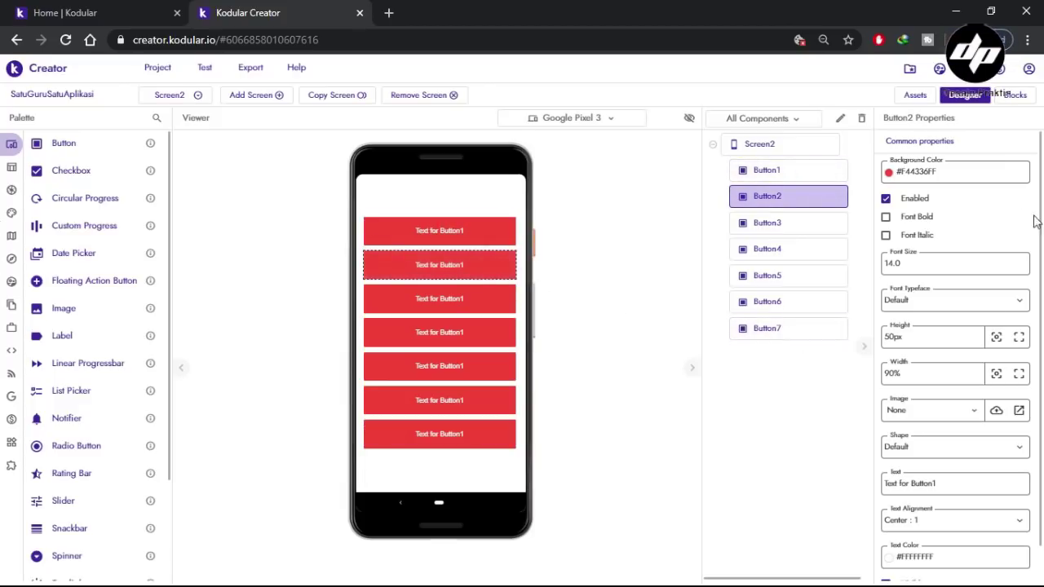
left_click(970, 171)
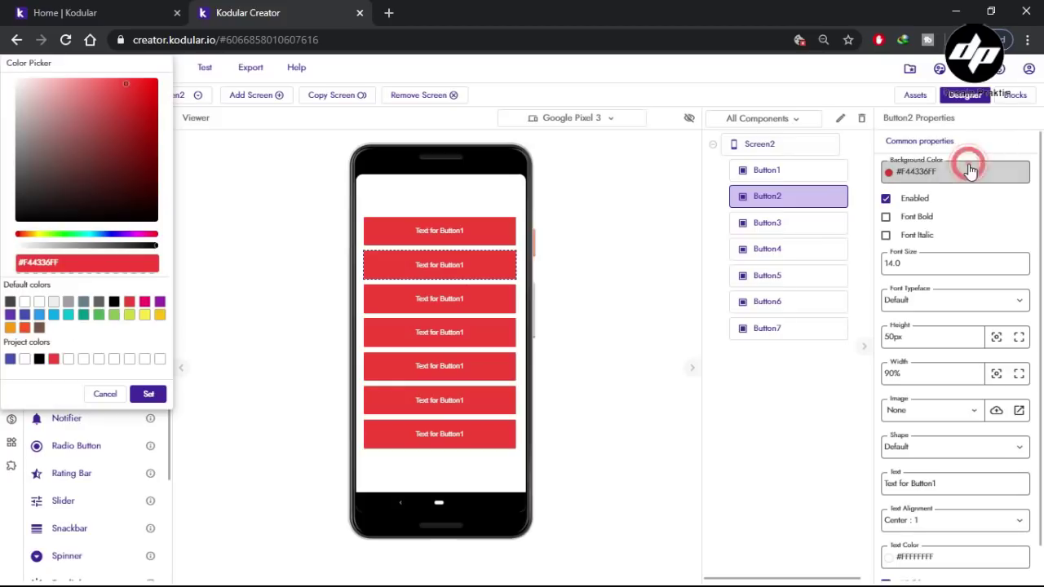
left_click(145, 315)
left_click(152, 395)
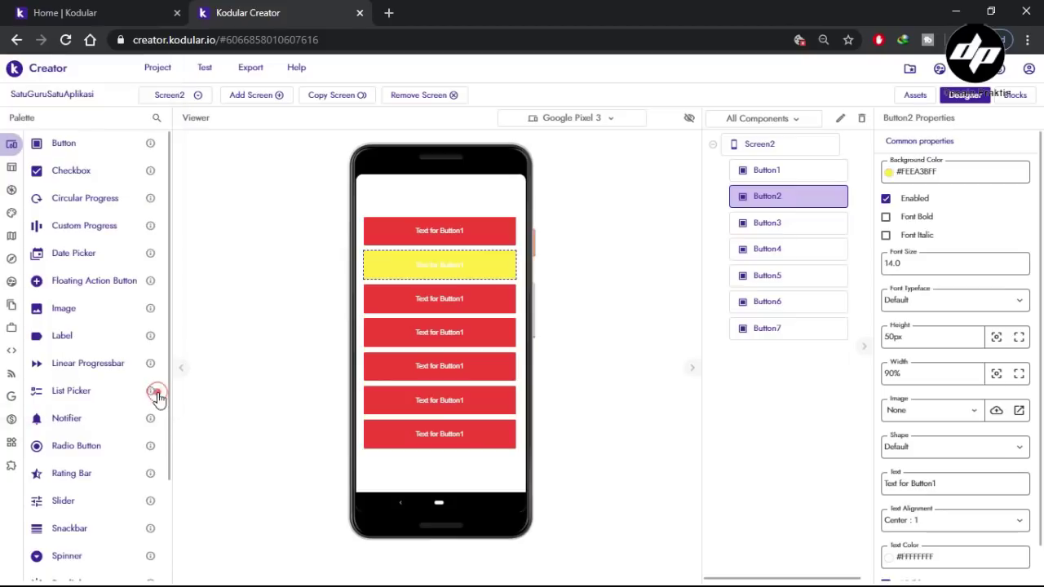
- Set Button3's background color to the default green #4CAF50FF
left_click(505, 312)
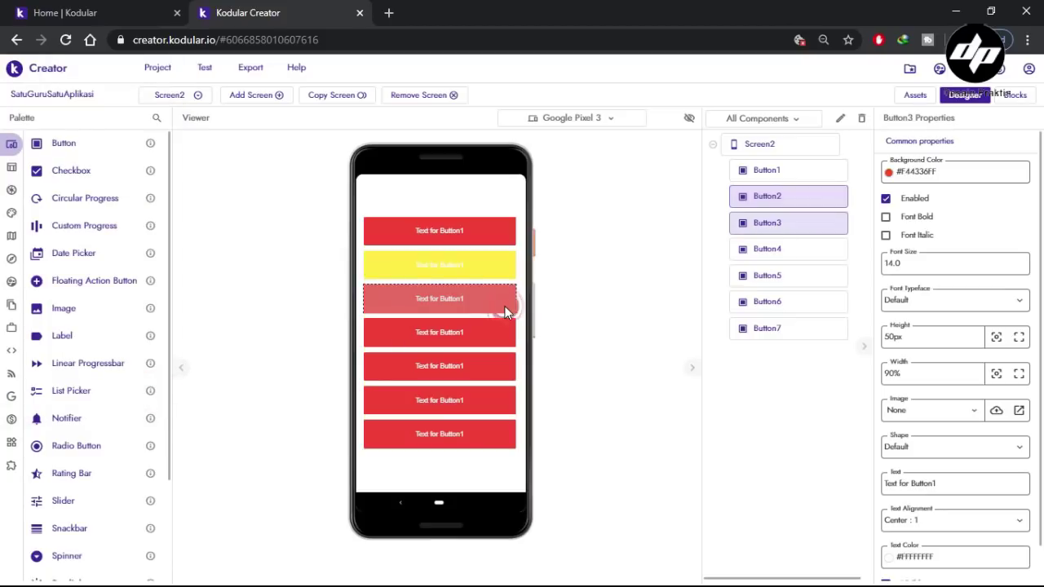
left_click(971, 173)
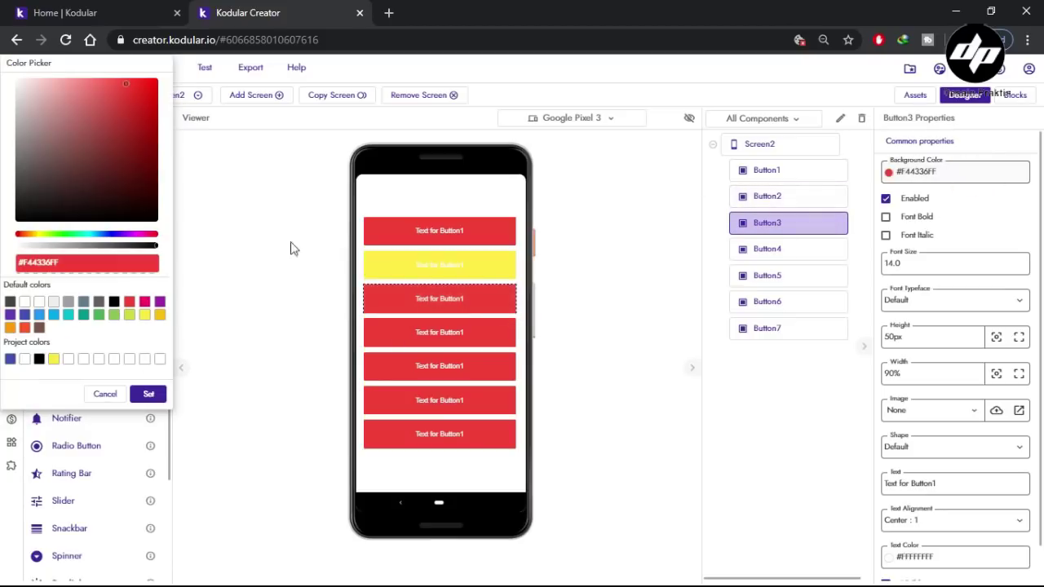
left_click(99, 315)
left_click(148, 394)
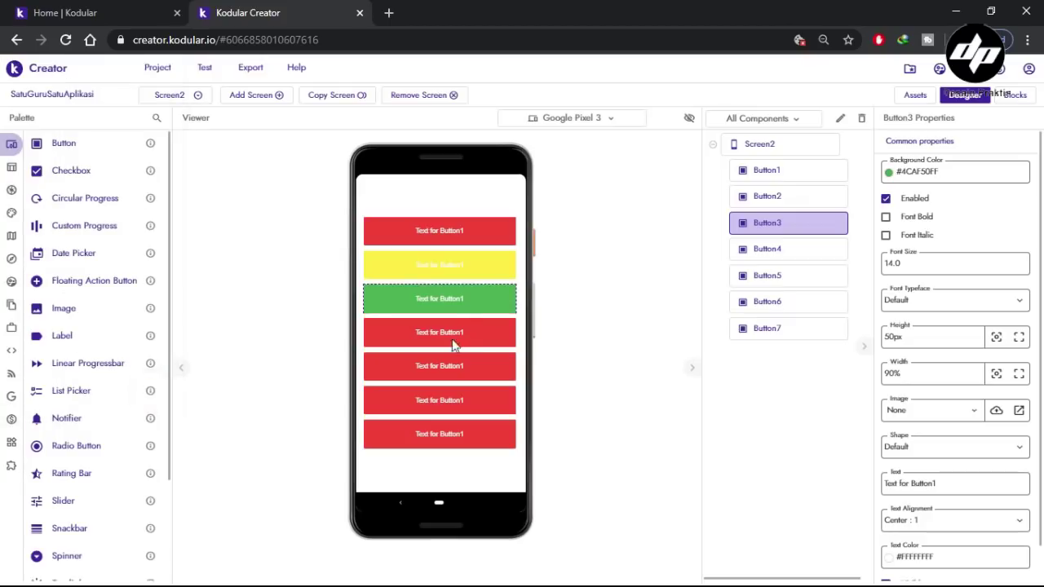
- Set Button4's background color to the default light blue #03A9F3FF
left_click(495, 333)
left_click(960, 176)
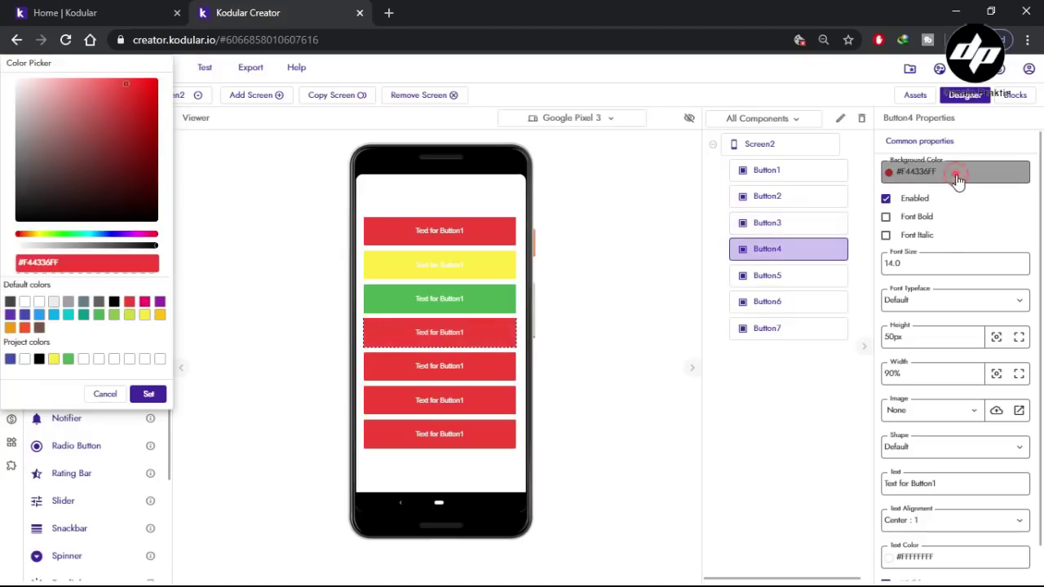
left_click(57, 318)
left_click(148, 394)
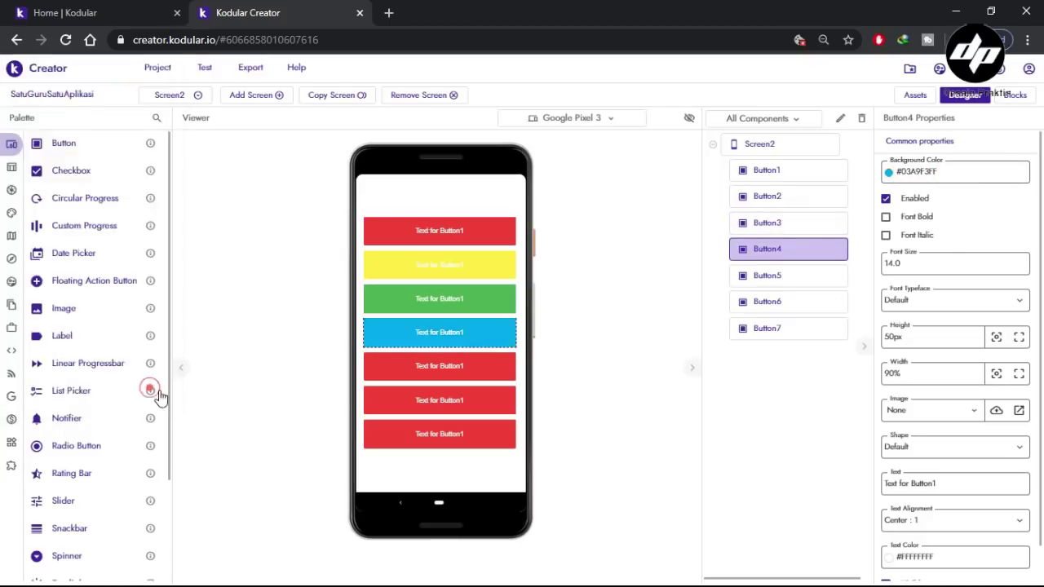
- Set Button5's background color to the purple among the default colors
left_click(472, 374)
left_click(943, 171)
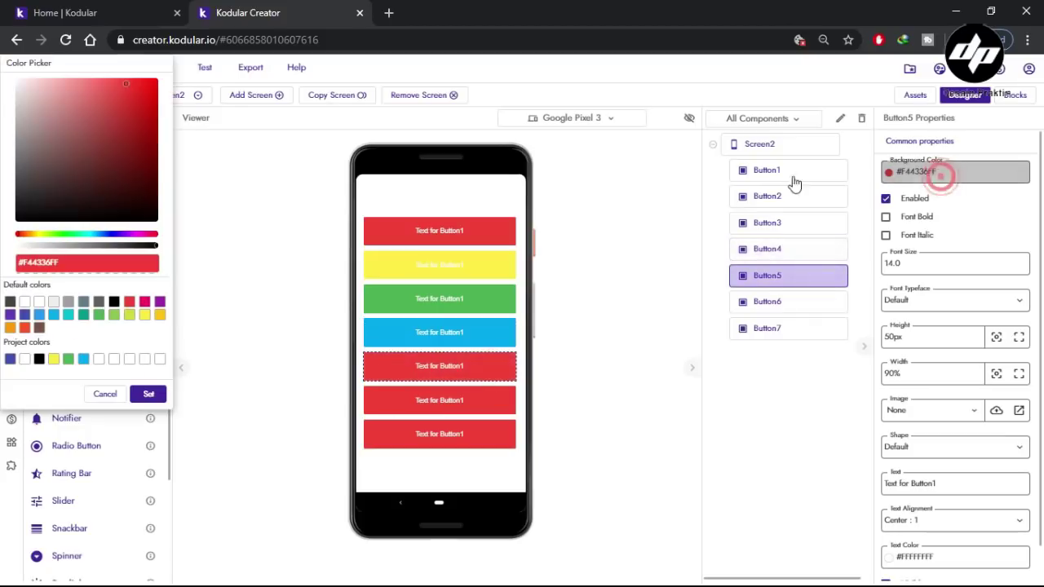
left_click(160, 302)
left_click(150, 394)
- Set Button6's background color to the default brown #795548FF
left_click(502, 401)
left_click(946, 172)
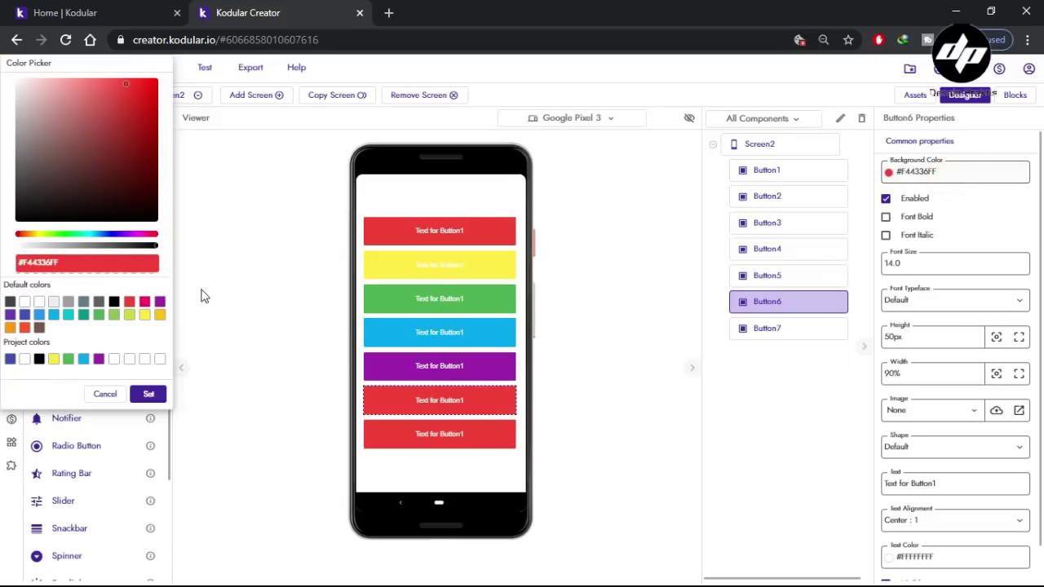
left_click(39, 327)
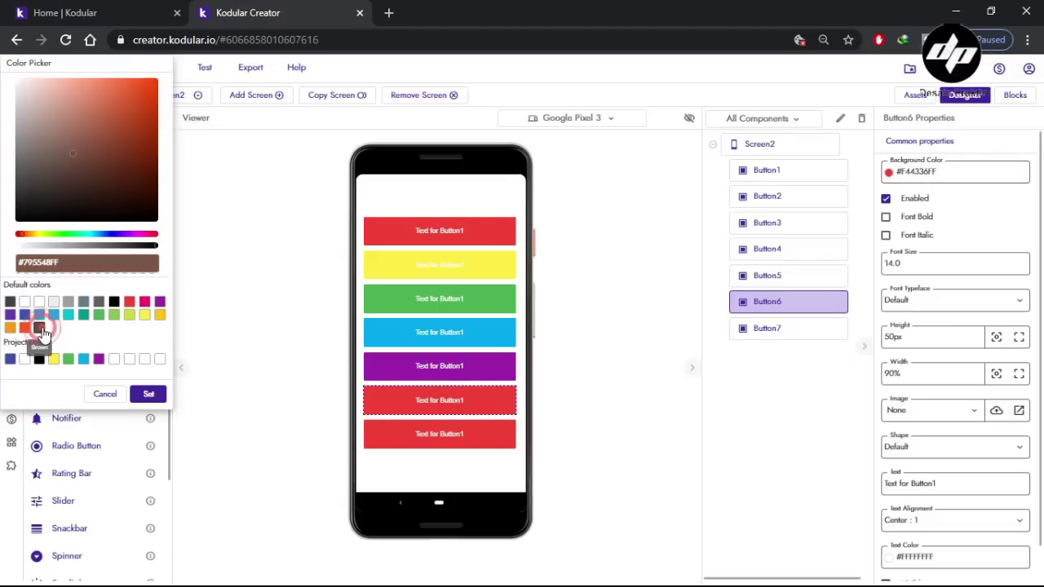
left_click(146, 395)
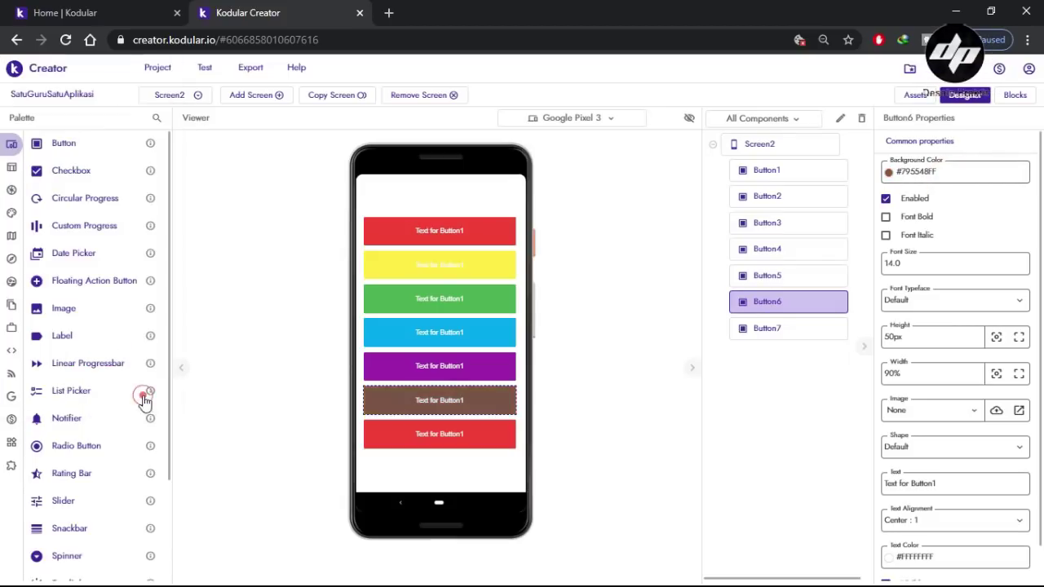
- Set Button7's background color to the default dark gray #616161FF
left_click(501, 439)
left_click(978, 179)
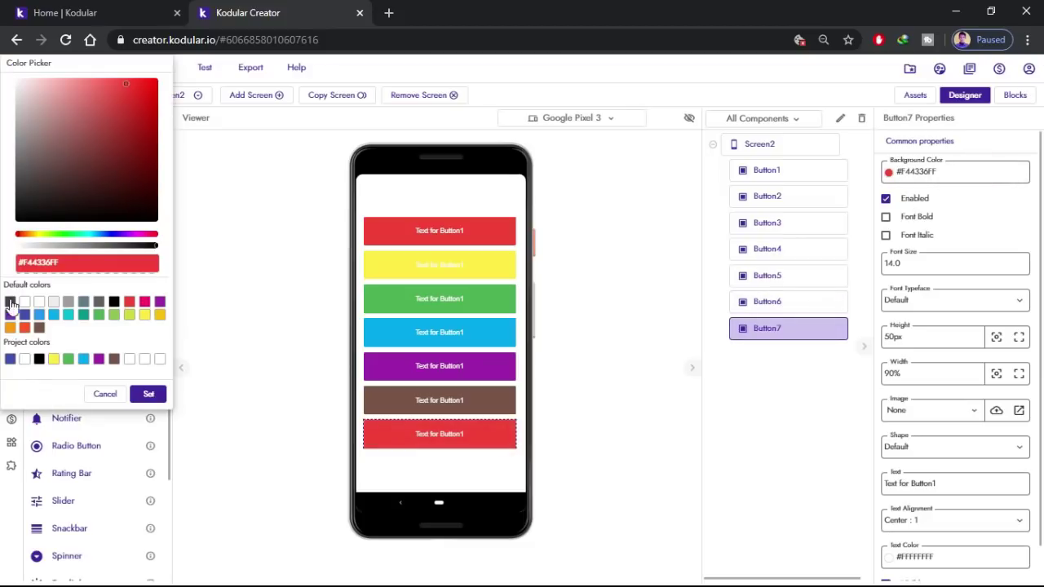
left_click(85, 303)
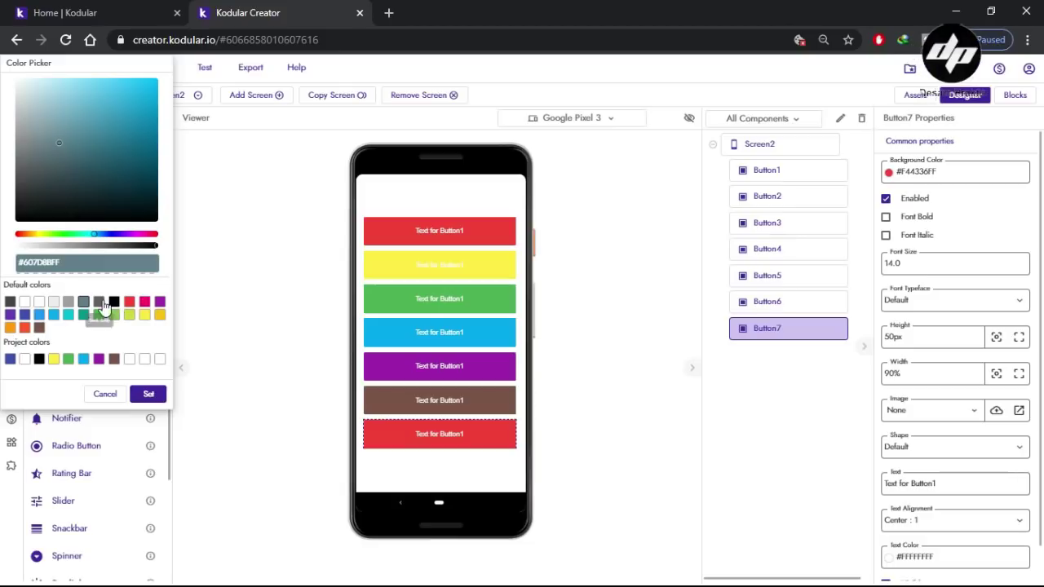
left_click(101, 304)
left_click(143, 394)
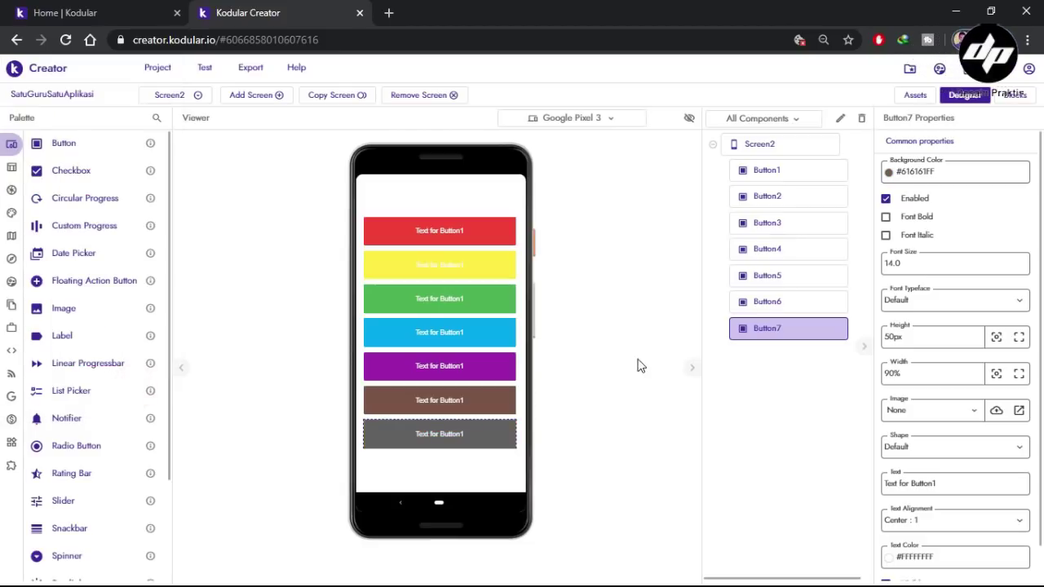
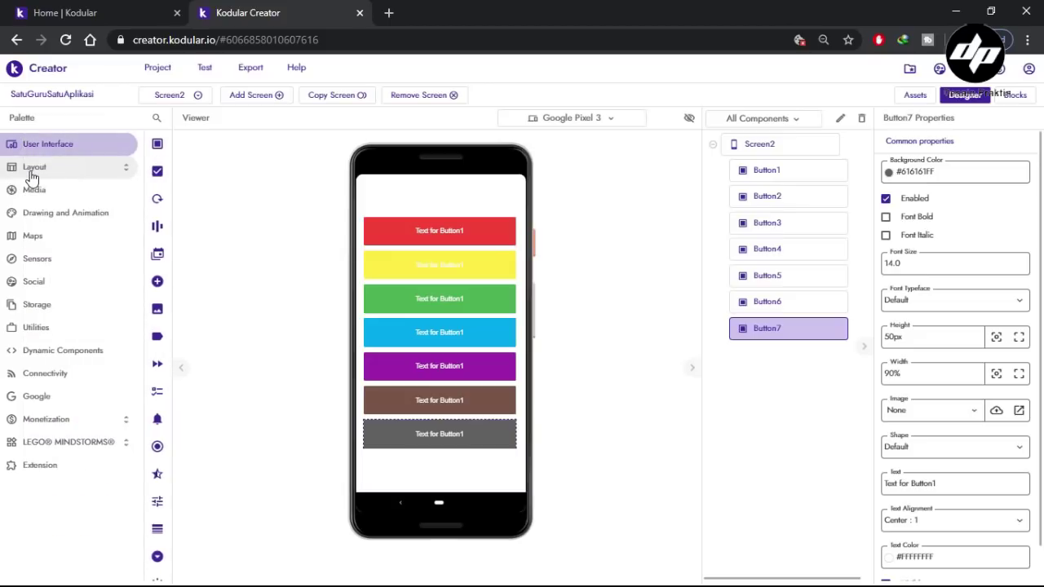
- Add three Space components to Screen2: between Button1 and Button2, between Button2 and Button3, and below Button7
left_click(33, 176)
left_click(61, 189)
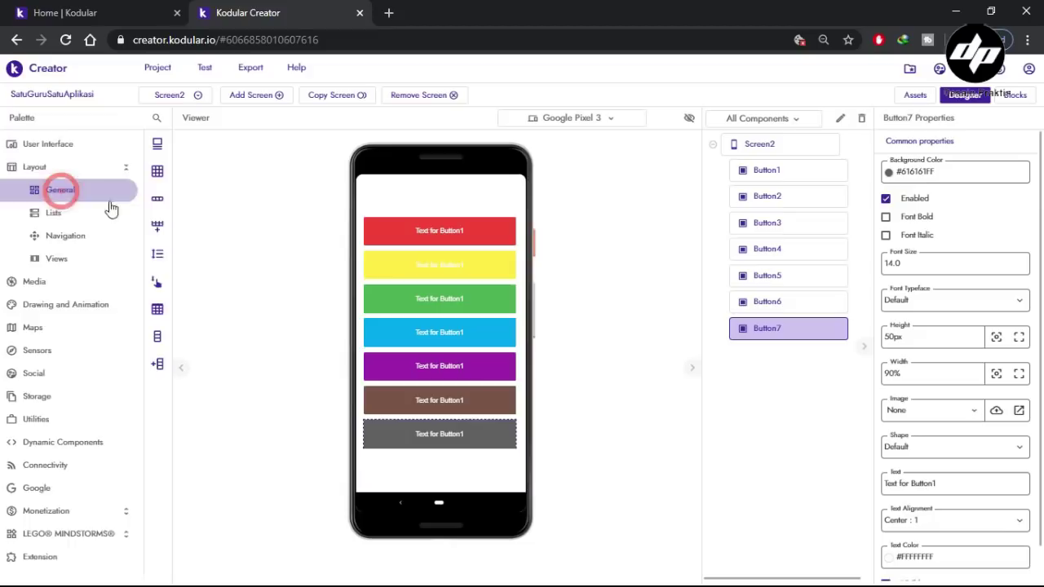
left_click_drag(63, 257, 417, 257)
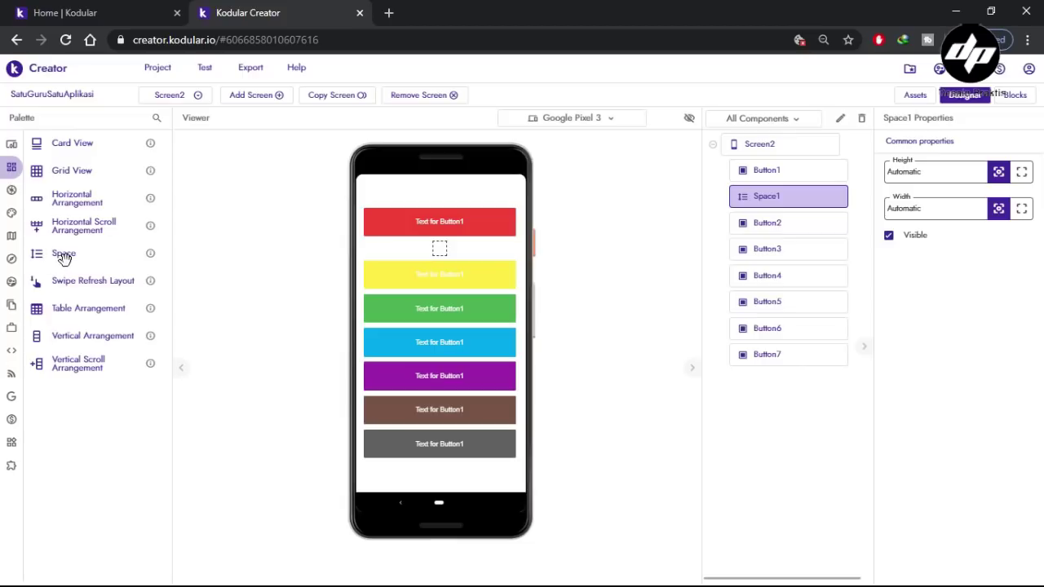
left_click_drag(63, 258, 438, 300)
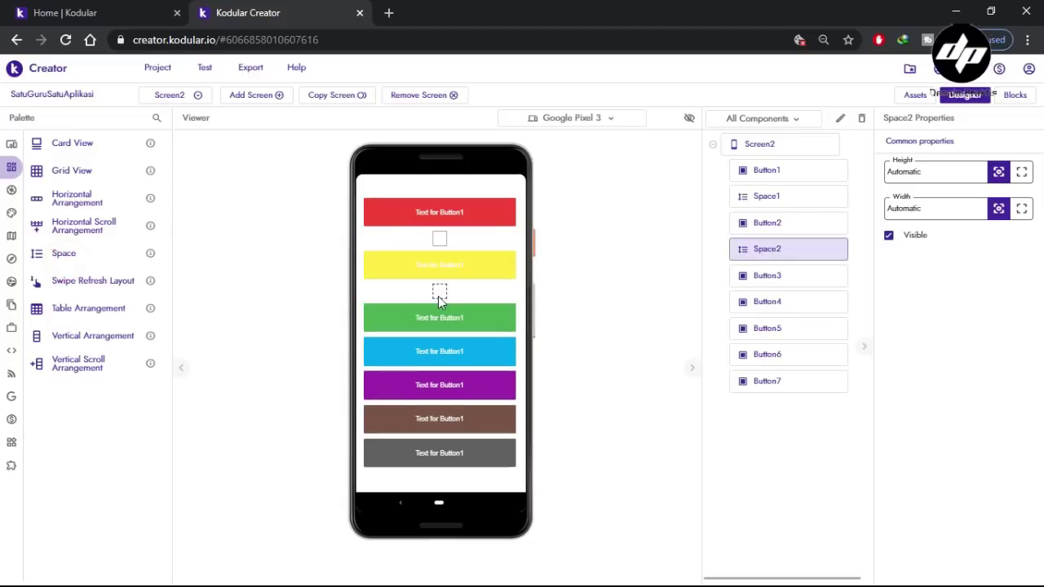
left_click_drag(68, 254, 419, 484)
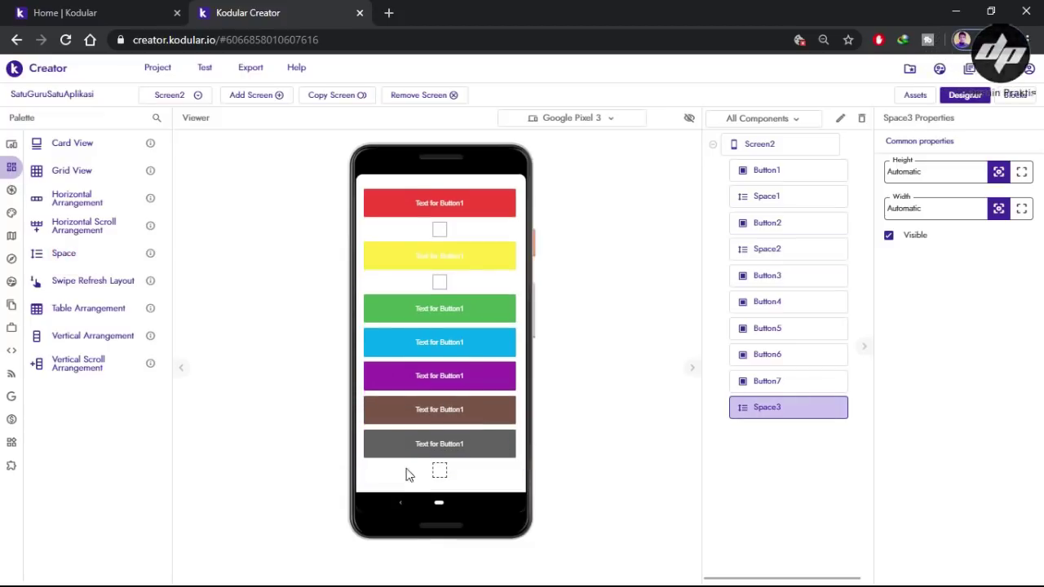
- Set the height of the space between Button1 and Button2 to 5px
left_click(440, 231)
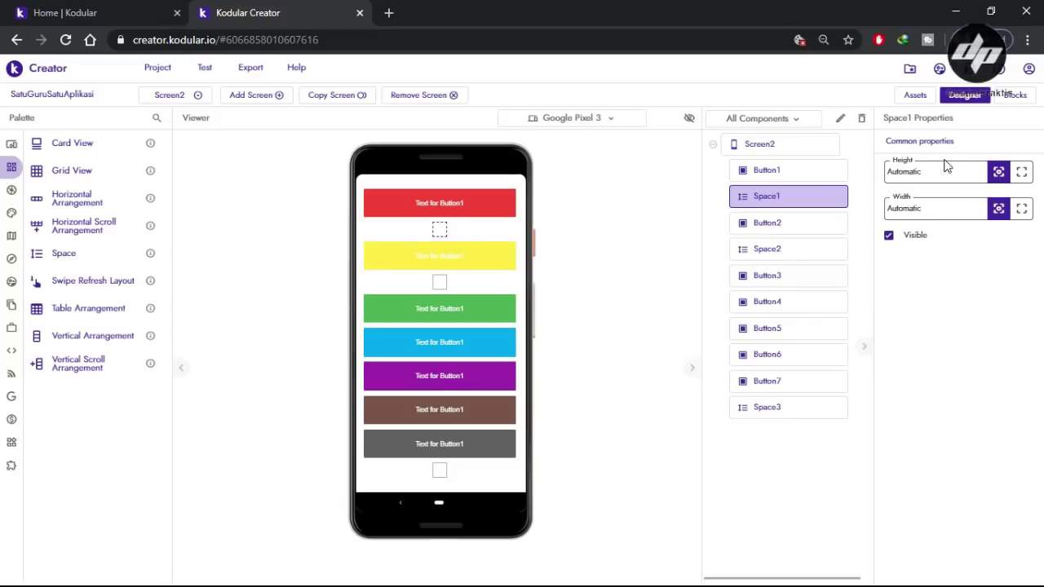
left_click_drag(947, 165, 857, 180)
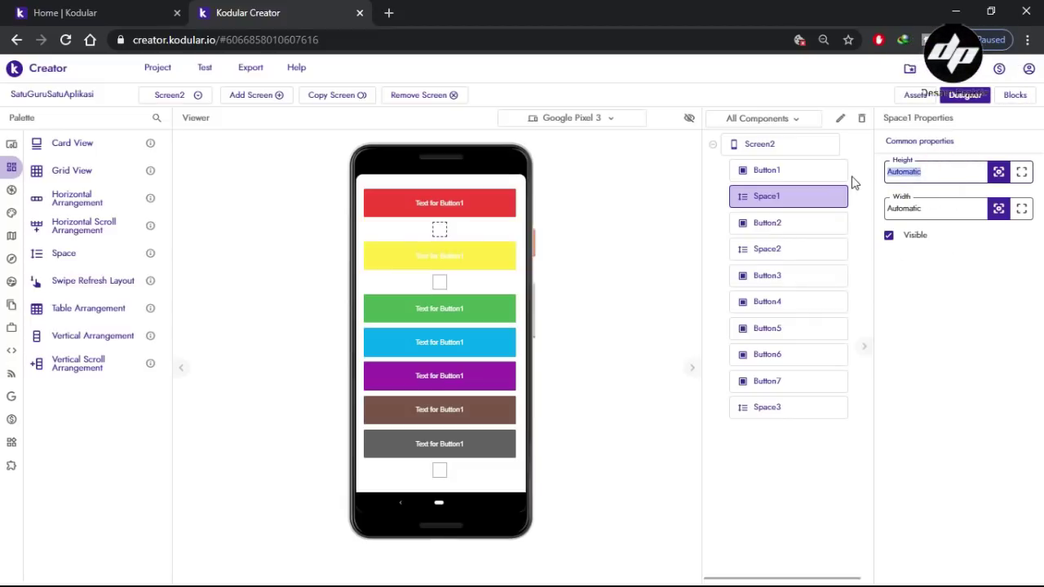
type("5")
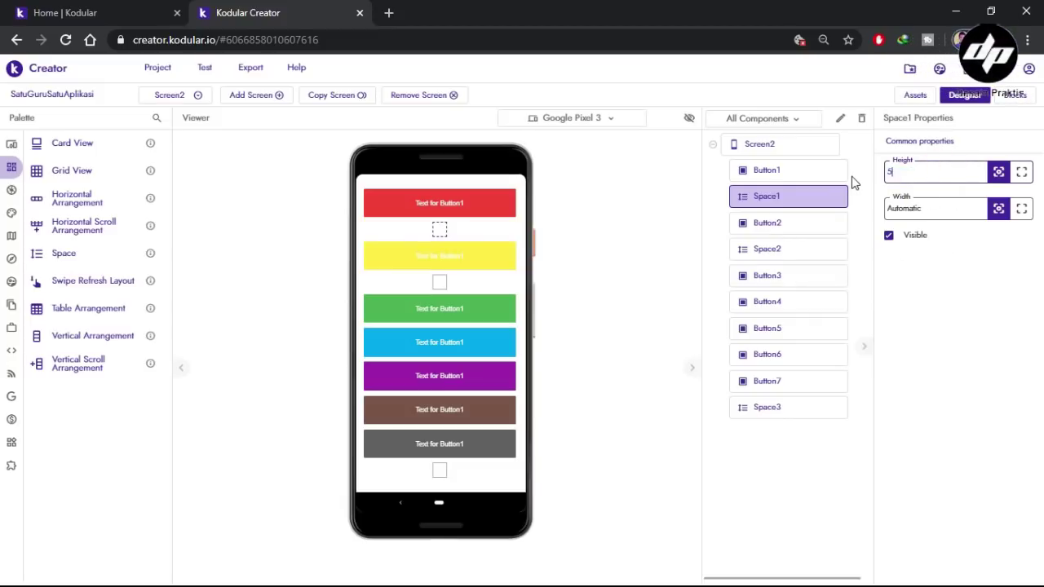
type("PX")
key("Return")
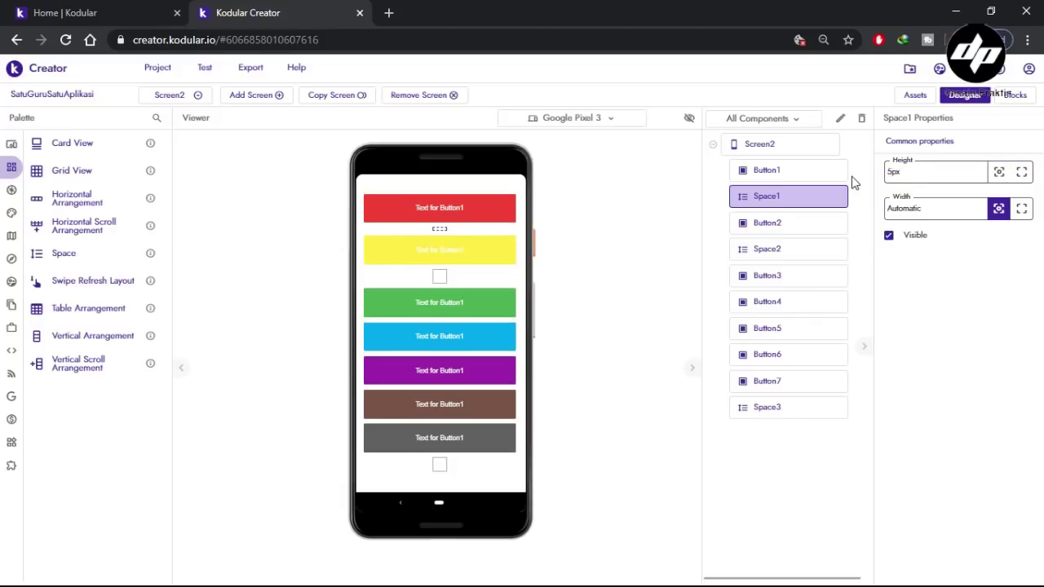
- Set the height of the space between Button2 and Button3 to 5px
left_click(440, 277)
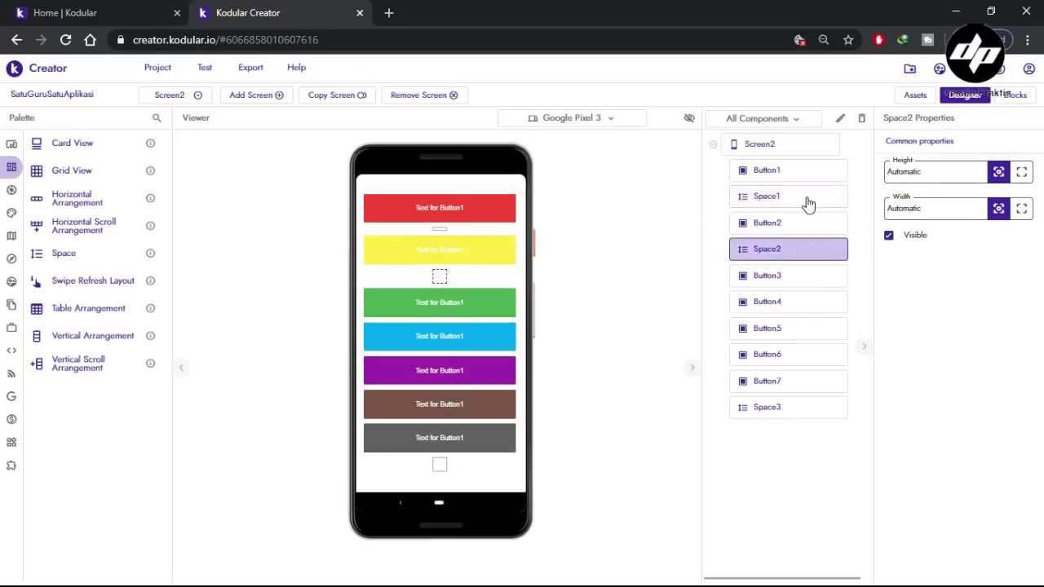
double_click(935, 176)
type("5PX")
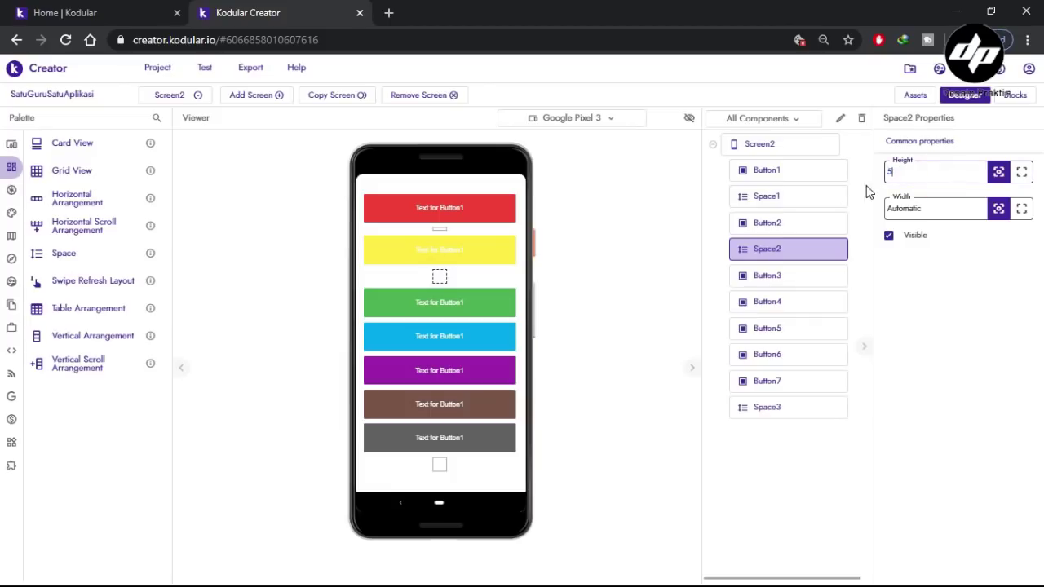
key("Return")
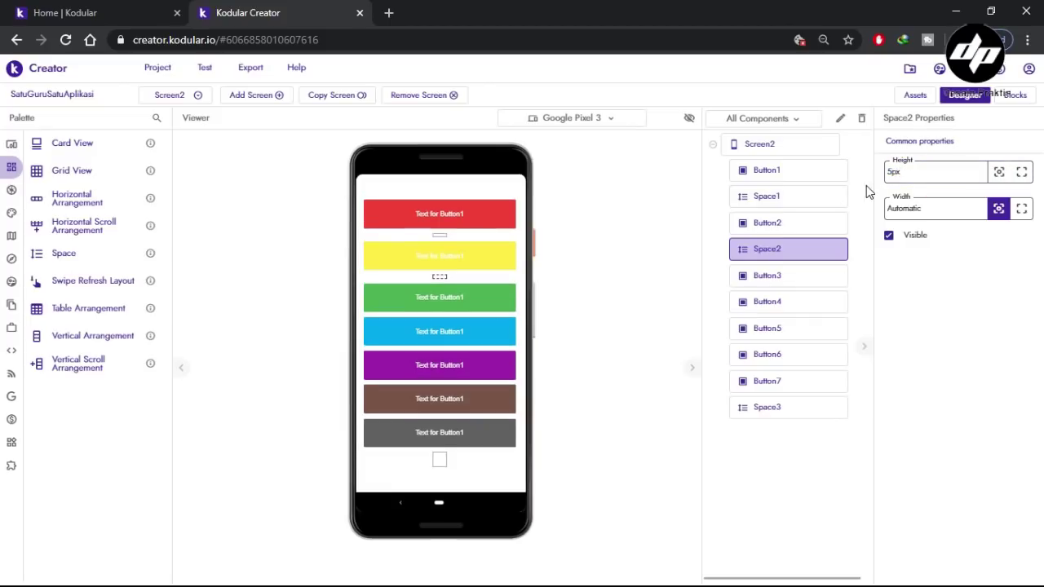
- Set the height of the space below Button7 to 5px
left_click(439, 463)
double_click(910, 177)
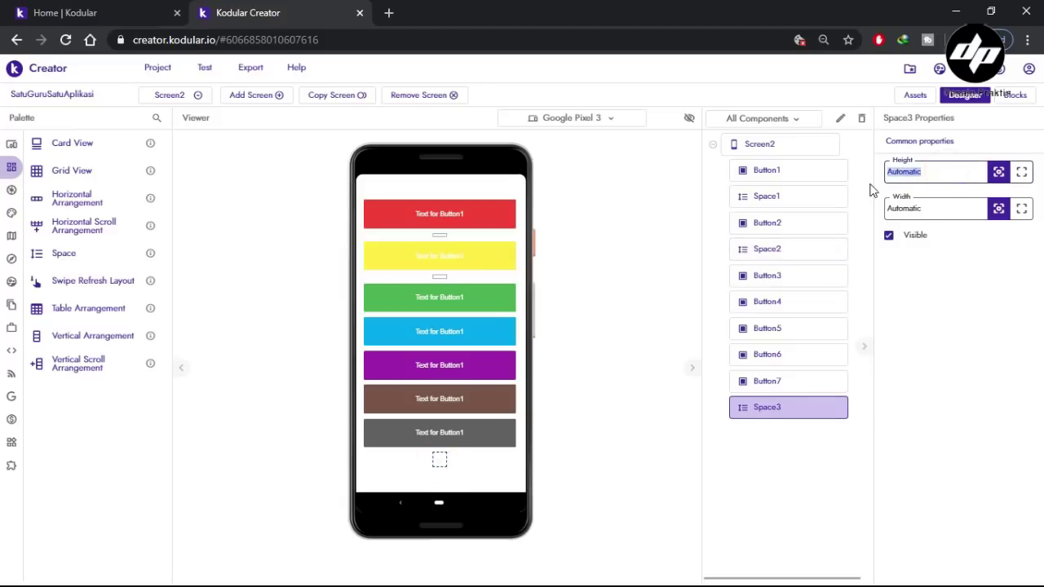
key("Return")
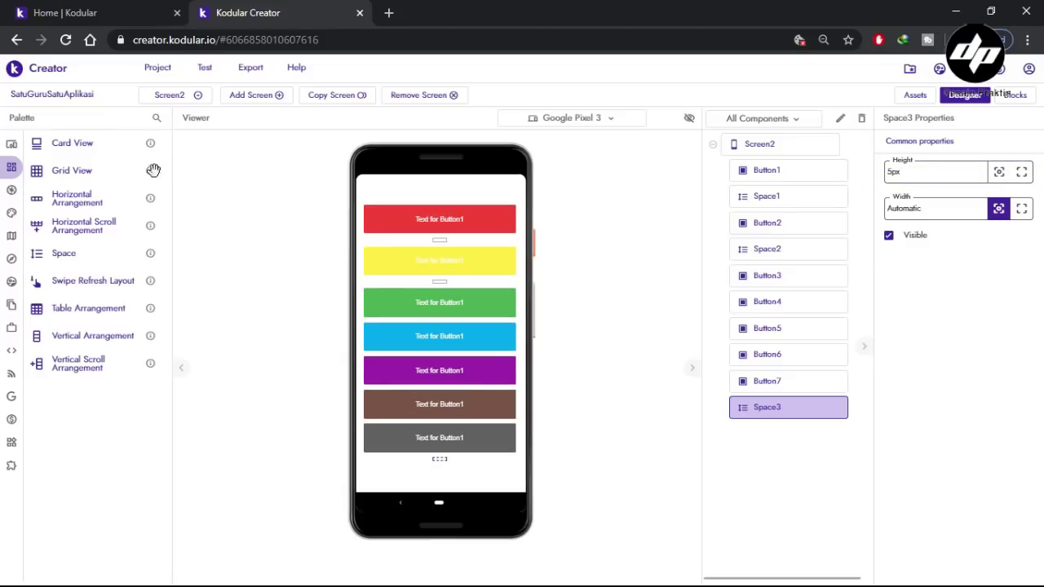
- Add a Space component between Button3 and Button4 and set its height to 5px
left_click_drag(64, 256, 447, 325)
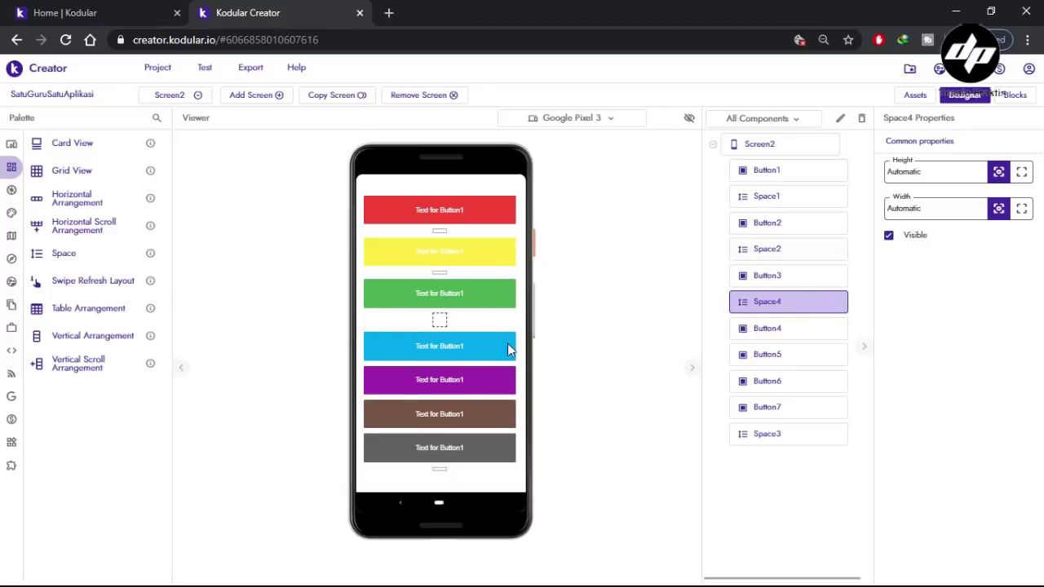
left_click(938, 169)
type("5")
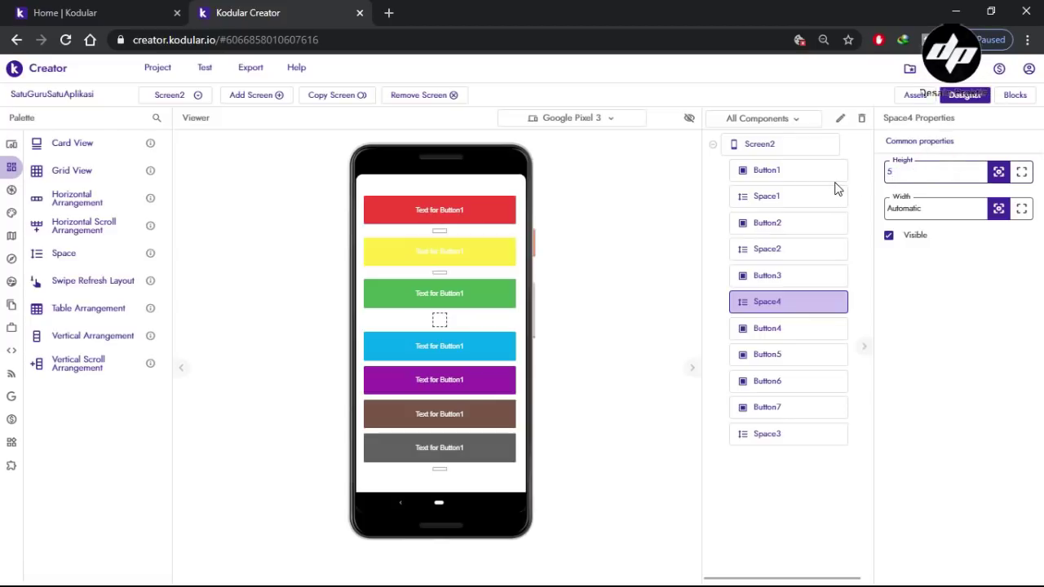
type("px")
key("Return")
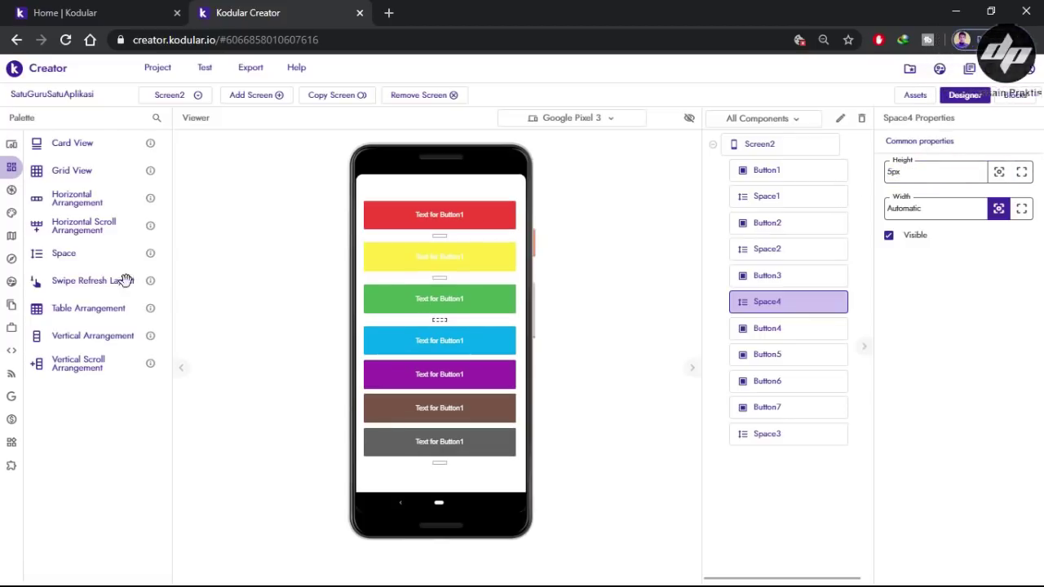
- Add a Space component between Button4 and Button5 and set its height to 5px
left_click_drag(53, 256, 426, 362)
left_click(936, 170)
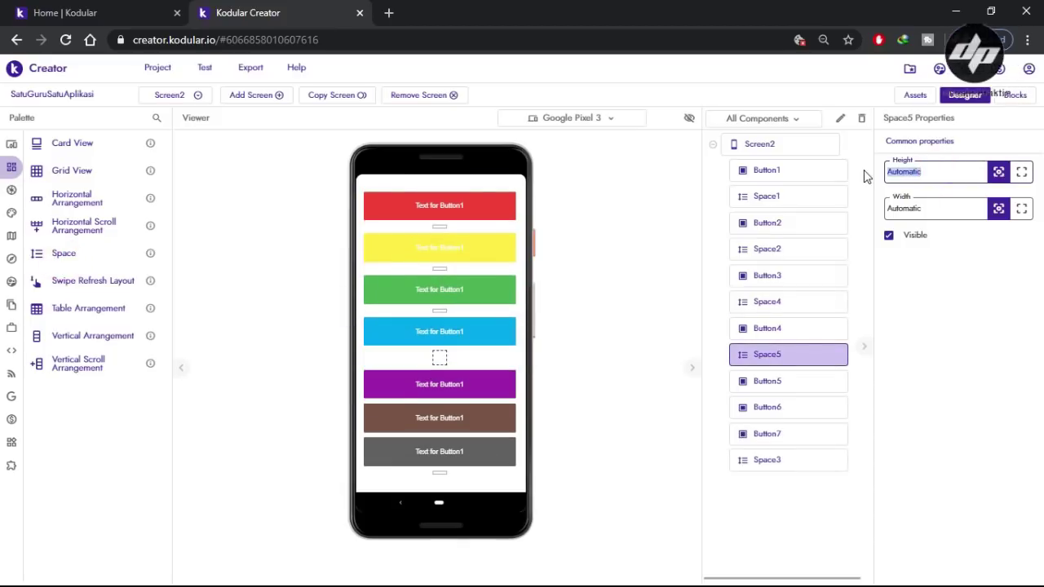
type("5px")
key("Return")
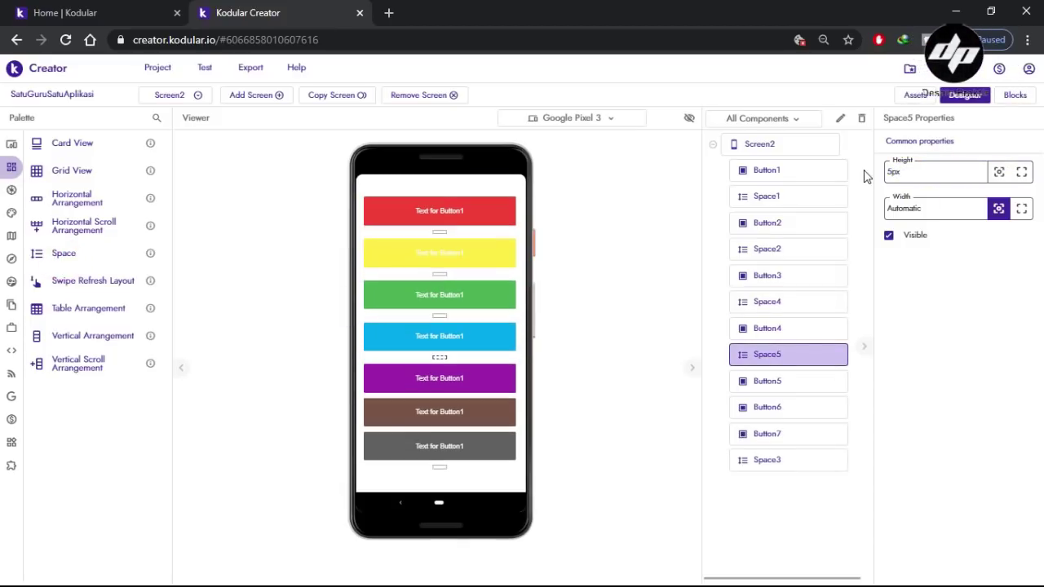
- Add Space components directly above and below Button6 and set the height of each to 5px
left_click_drag(65, 254, 421, 398)
left_click_drag(57, 263, 395, 447)
left_click(439, 388)
left_click(944, 172)
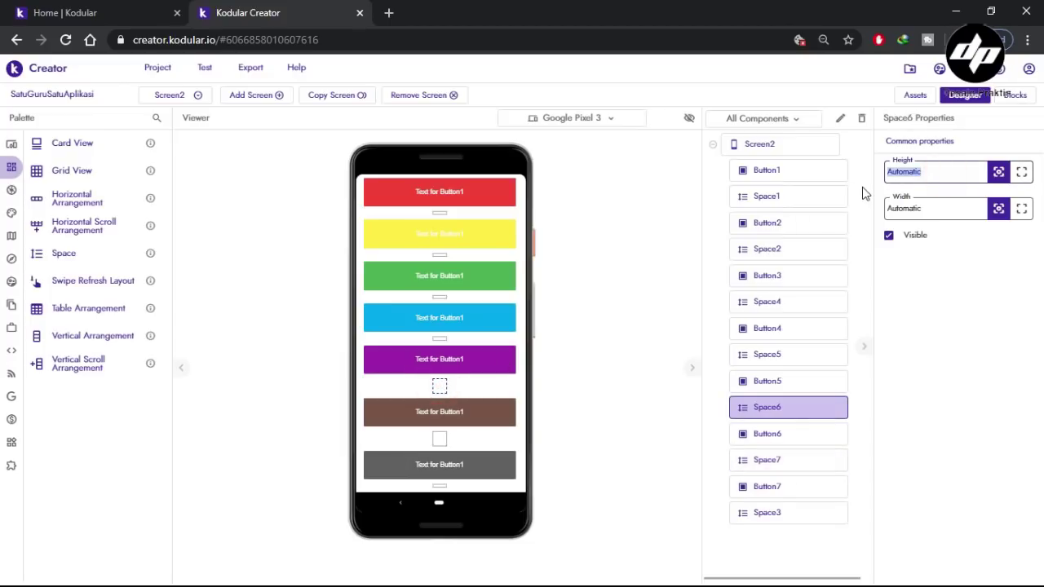
type("5")
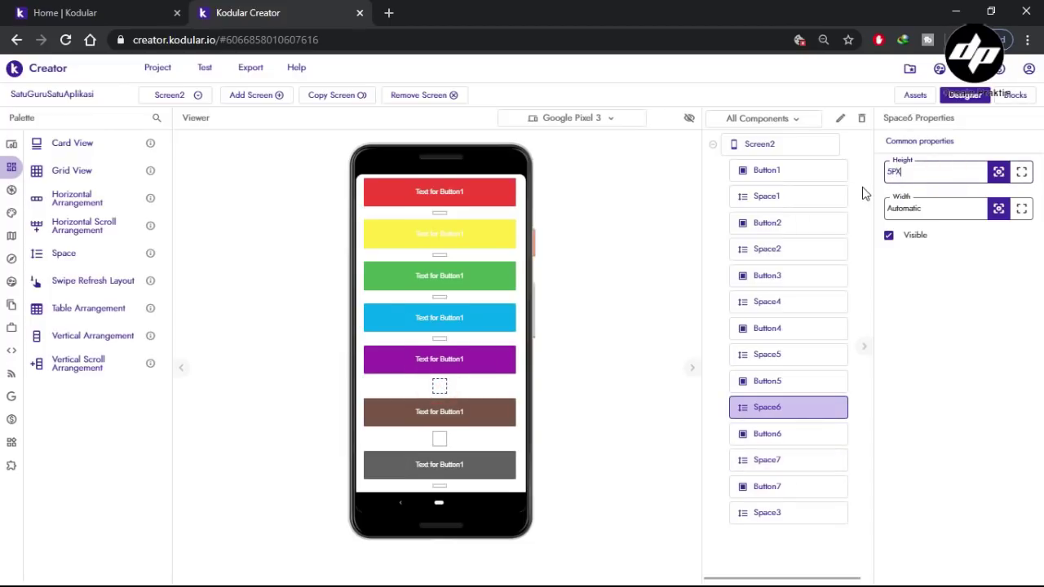
type("px")
key("Return")
left_click(442, 435)
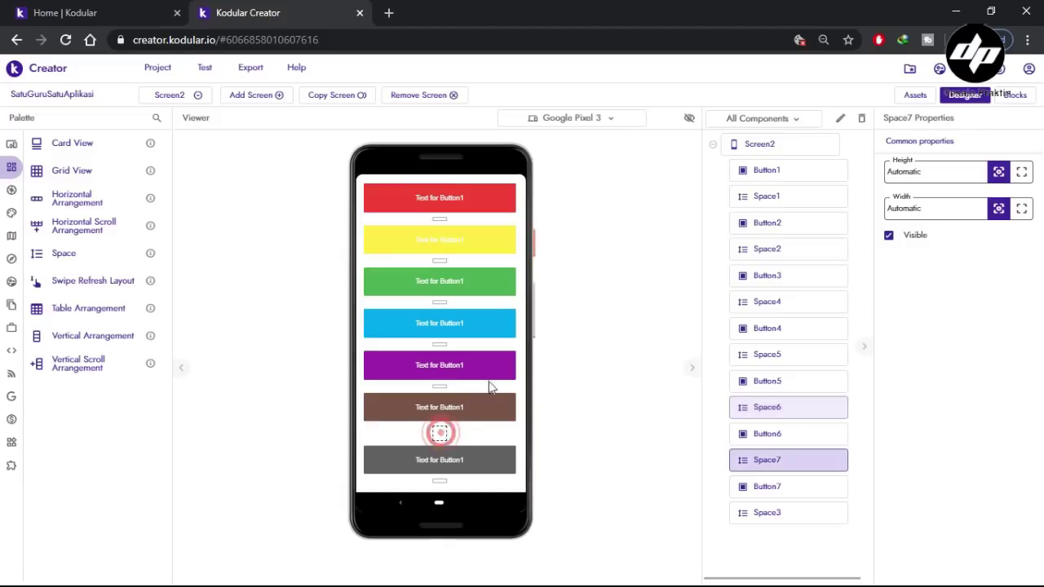
left_click(938, 175)
type("5px")
key("Return")
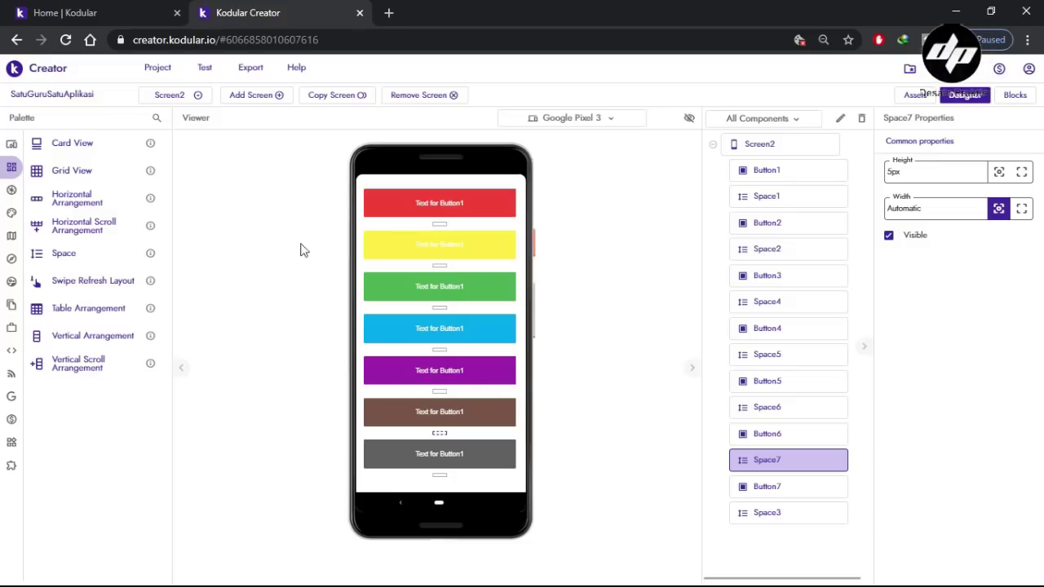
- Review Screen1 and the three-screen layout diagram in Windows Photo Viewer, and return to Screen2 in Kodular
left_click(179, 98)
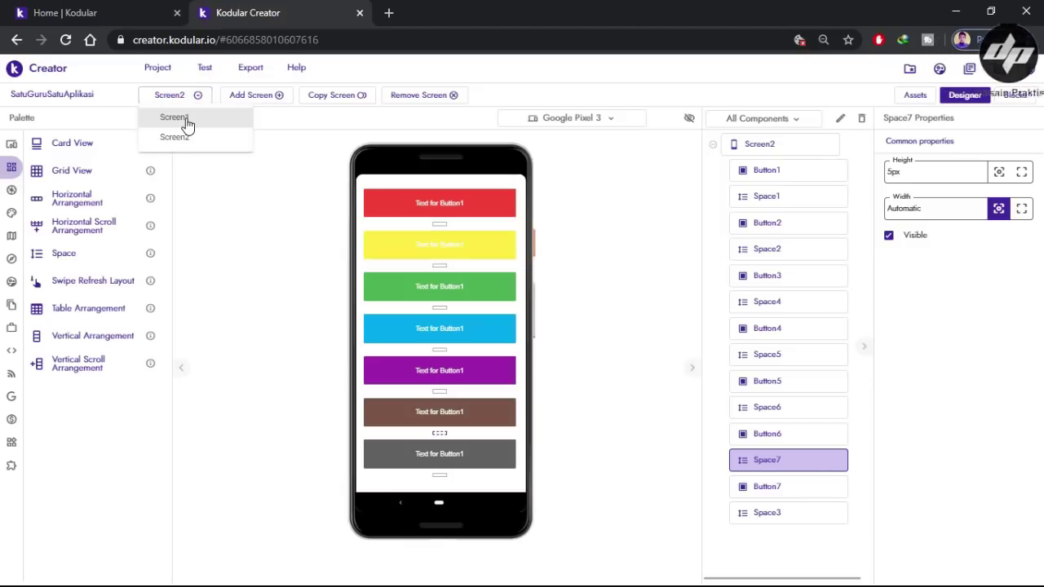
left_click(185, 116)
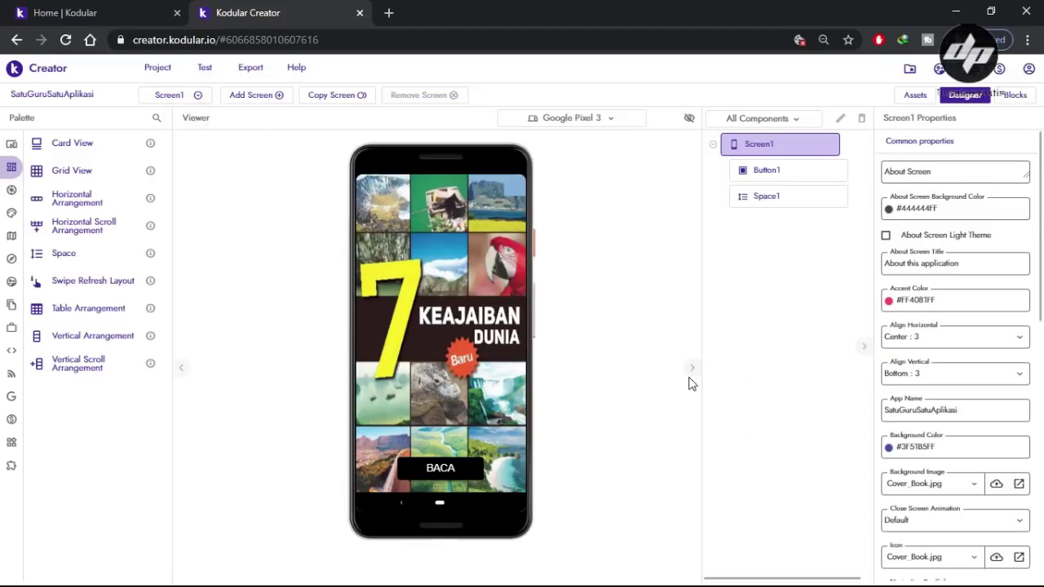
key("alt+Tab")
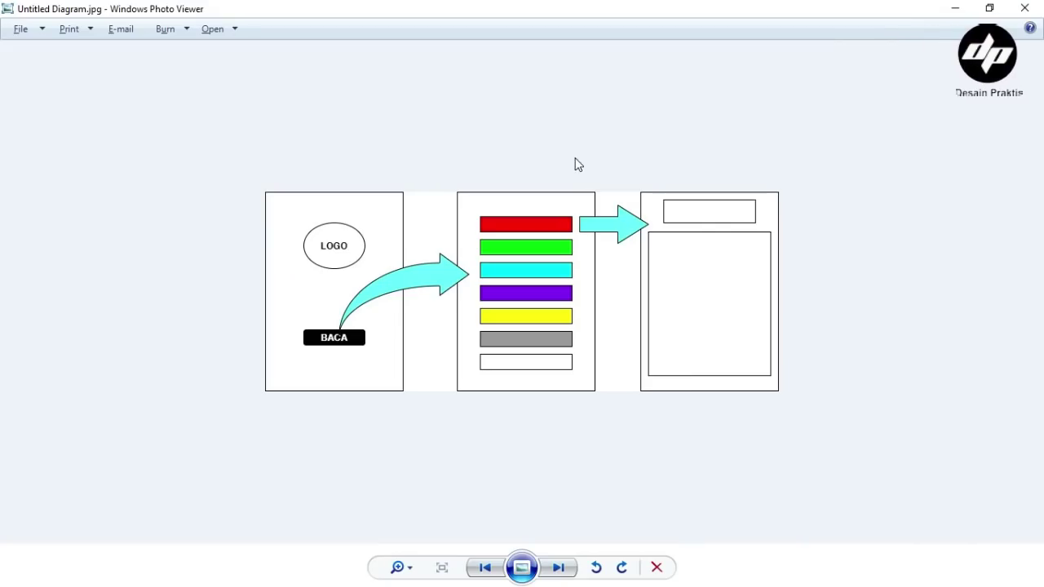
key("alt+Tab")
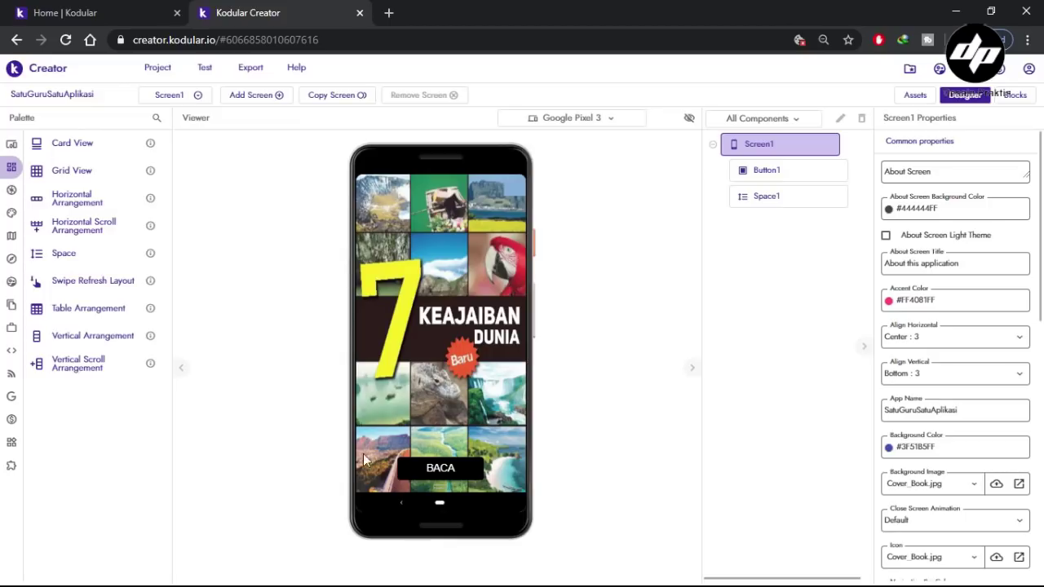
left_click(169, 97)
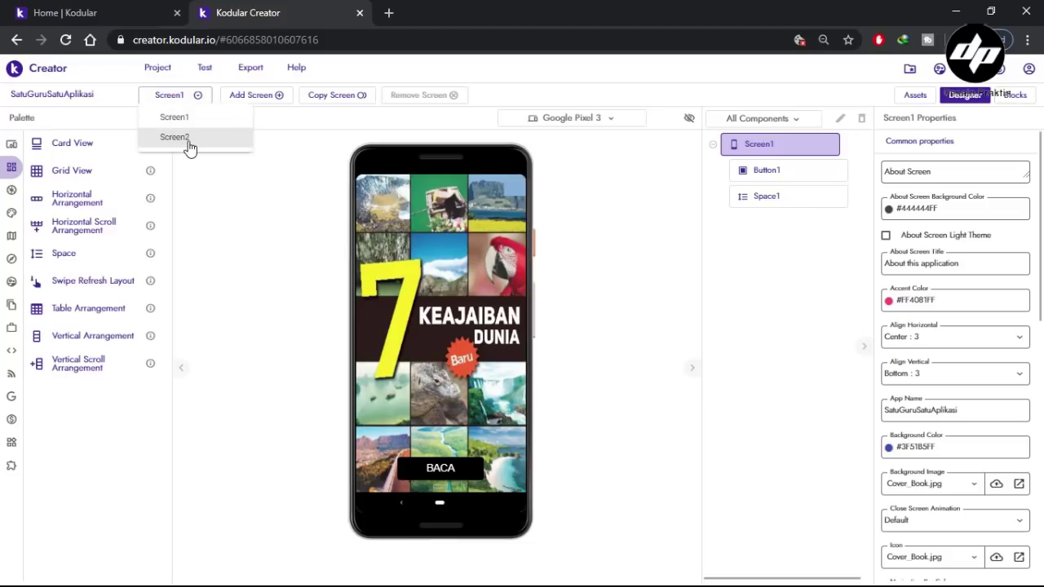
left_click(175, 138)
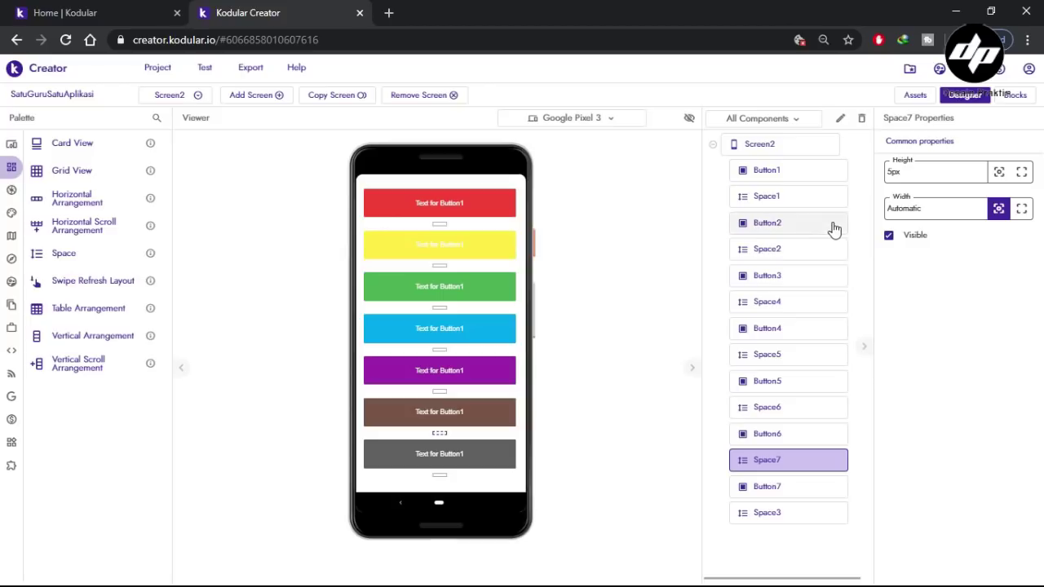
mouse_move(51, 203)
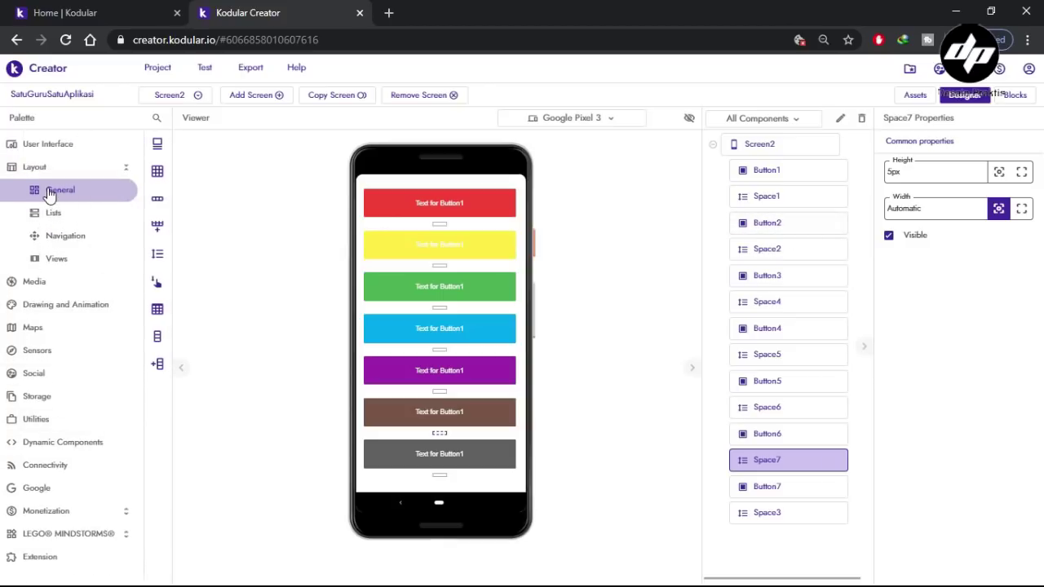